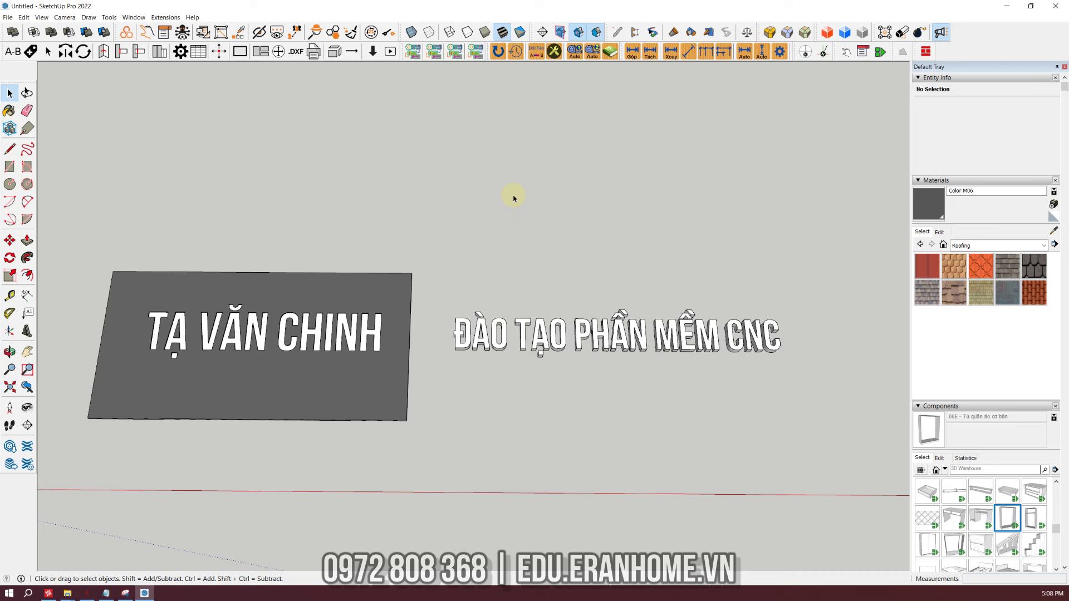
pyautogui.moveTo(334, 285); pyautogui.dragTo(335, 315, button='middle')
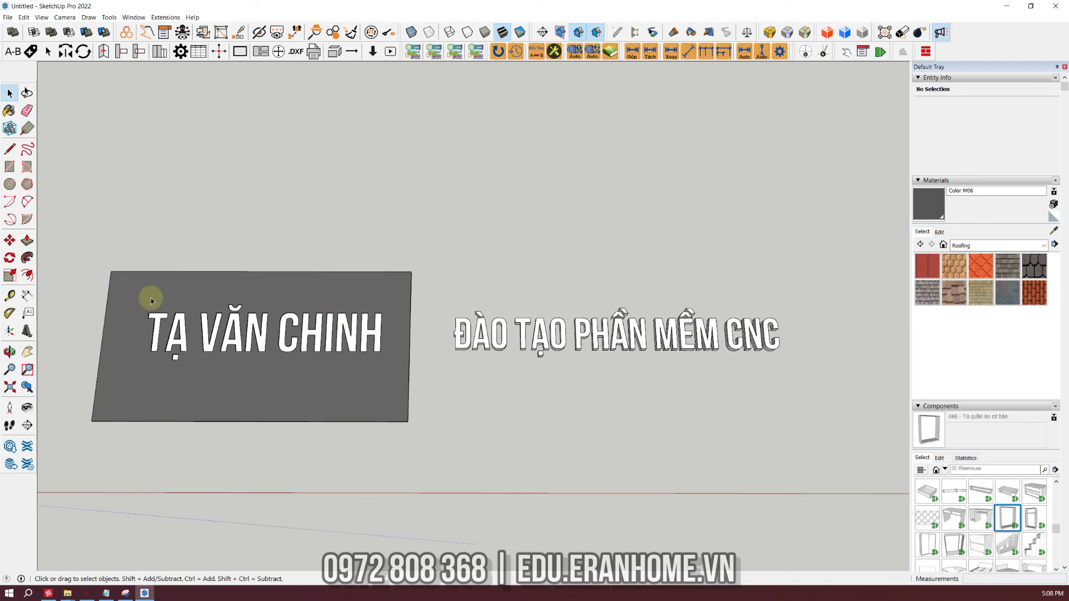
pyautogui.scroll(3, 184, 323)
pyautogui.moveTo(184, 323); pyautogui.dragTo(279, 277, button='middle')
pyautogui.scroll(3, 303, 347)
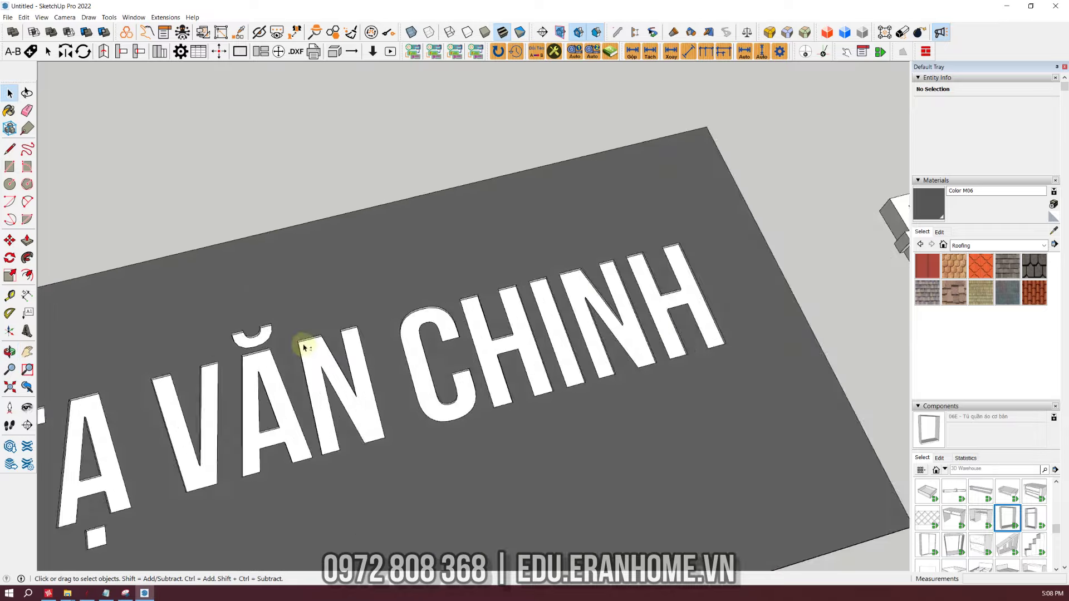
pyautogui.scroll(-3, 303, 347)
pyautogui.moveTo(389, 387)
pyautogui.mouseDown(button='middle')
pyautogui.moveTo(437, 238)
pyautogui.moveTo(377, 310)
pyautogui.mouseUp(button='middle')
pyautogui.scroll(3, 257, 372)
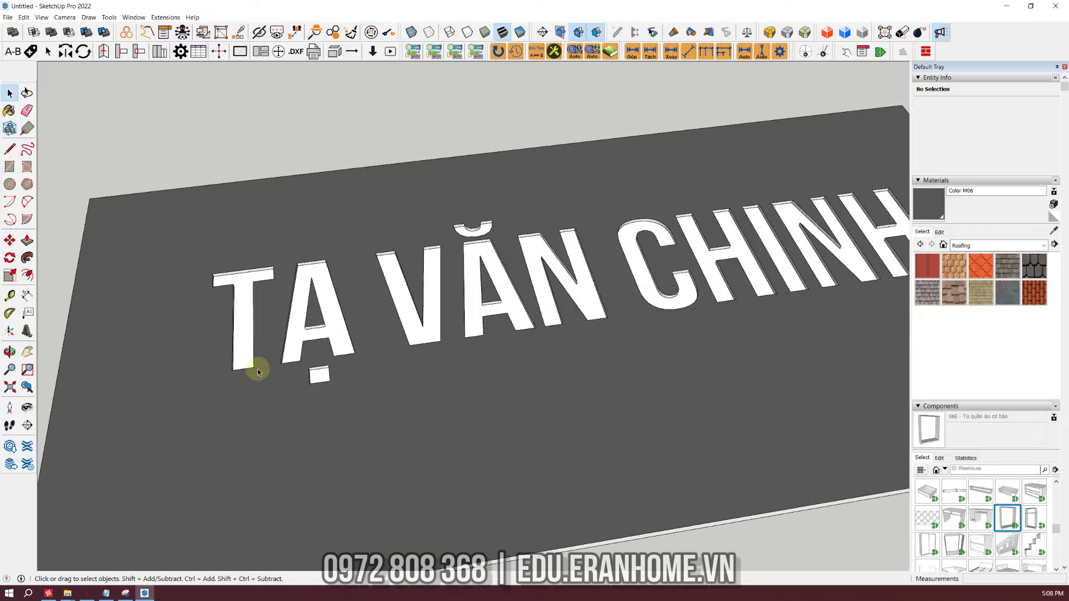
pyautogui.scroll(-2, 257, 372)
pyautogui.moveTo(277, 348)
pyautogui.mouseDown(button='middle')
pyautogui.moveTo(374, 246)
pyautogui.moveTo(312, 382)
pyautogui.moveTo(264, 359)
pyautogui.mouseUp(button='middle')
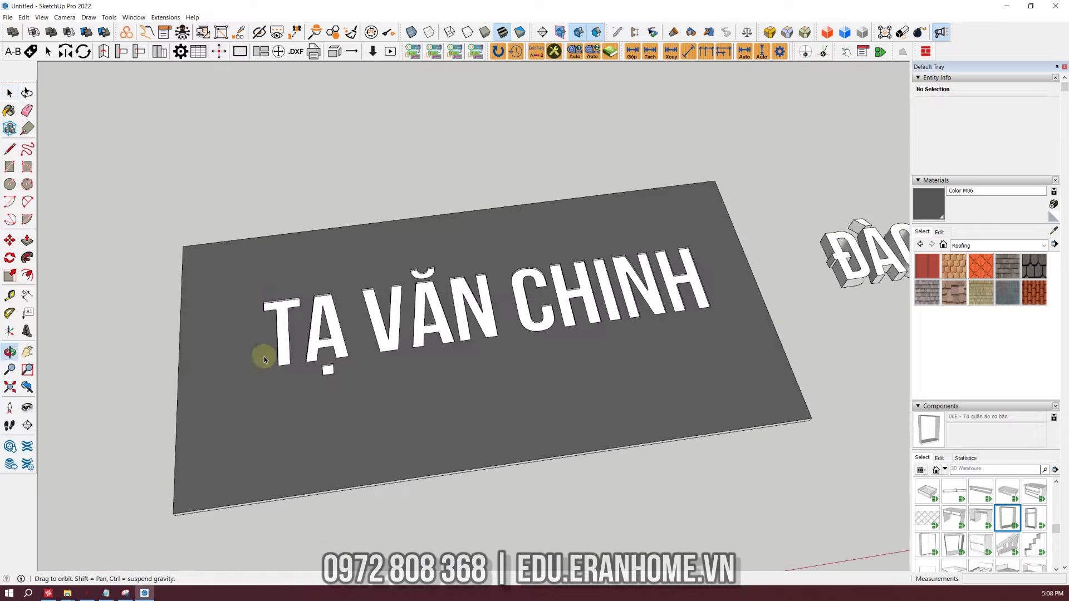
pyautogui.moveTo(738, 312)
pyautogui.mouseDown()
pyautogui.moveTo(663, 289)
pyautogui.moveTo(685, 303)
pyautogui.mouseUp()
# Tilt to a low angle to inspect the engraved VĂN C letters closely
pyautogui.press('space')
pyautogui.scroll(3, 440, 290)
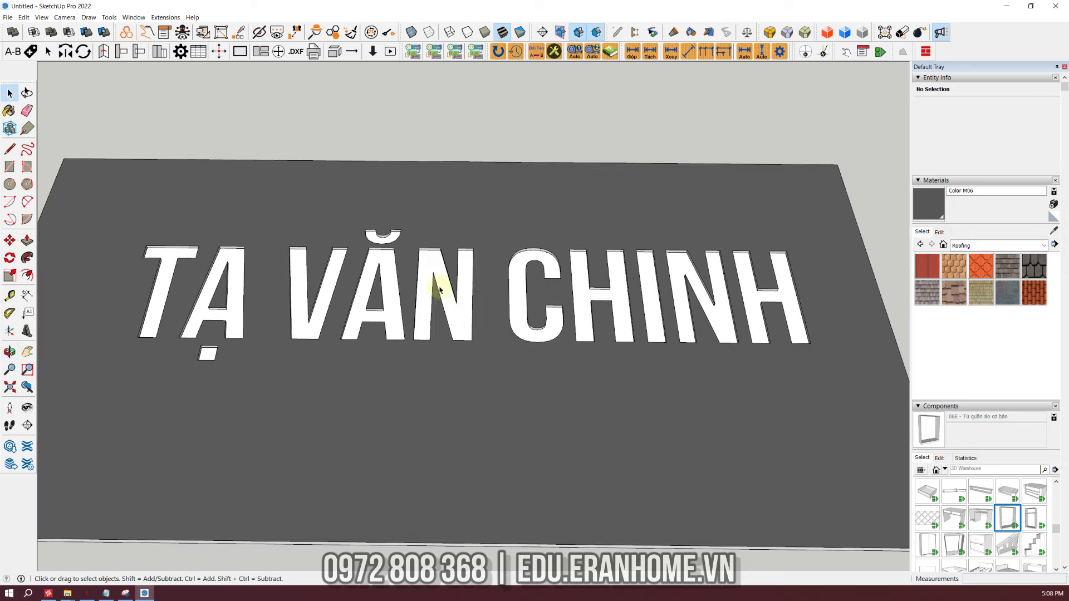
pyautogui.scroll(-3, 440, 290)
pyautogui.scroll(-1, 353, 280)
pyautogui.scroll(3, 413, 282)
pyautogui.moveTo(359, 281); pyautogui.dragTo(365, 278, button='middle')
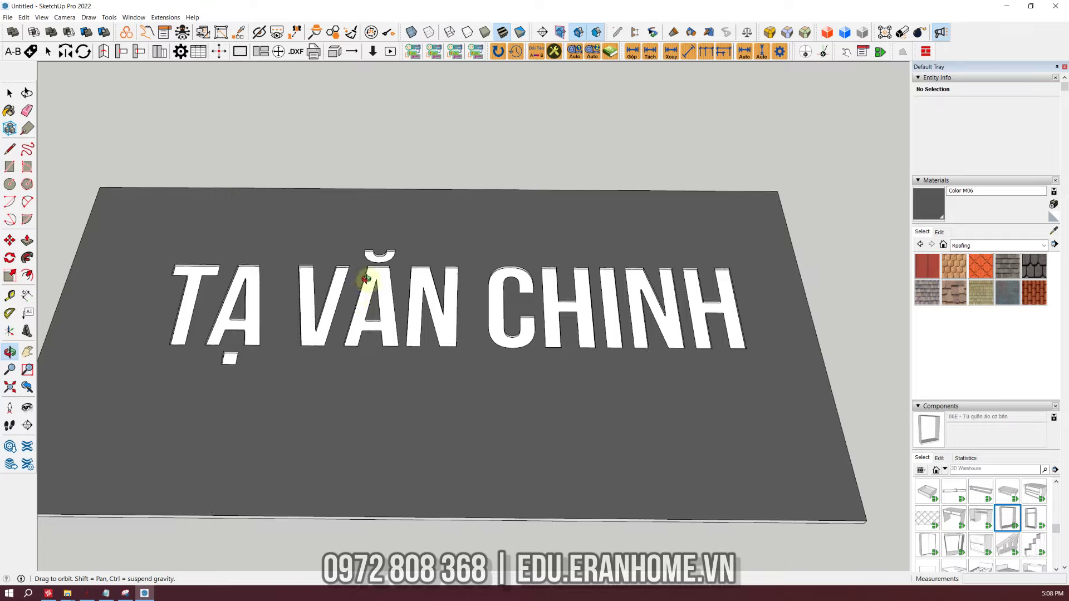
pyautogui.moveTo(366, 279); pyautogui.dragTo(374, 351)
pyautogui.scroll(3, 373, 312)
pyautogui.moveTo(373, 282)
pyautogui.mouseDown()
pyautogui.moveTo(329, 159)
pyautogui.moveTo(270, 160)
pyautogui.moveTo(365, 298)
pyautogui.moveTo(386, 441)
pyautogui.mouseUp()
pyautogui.scroll(-1, 365, 299)
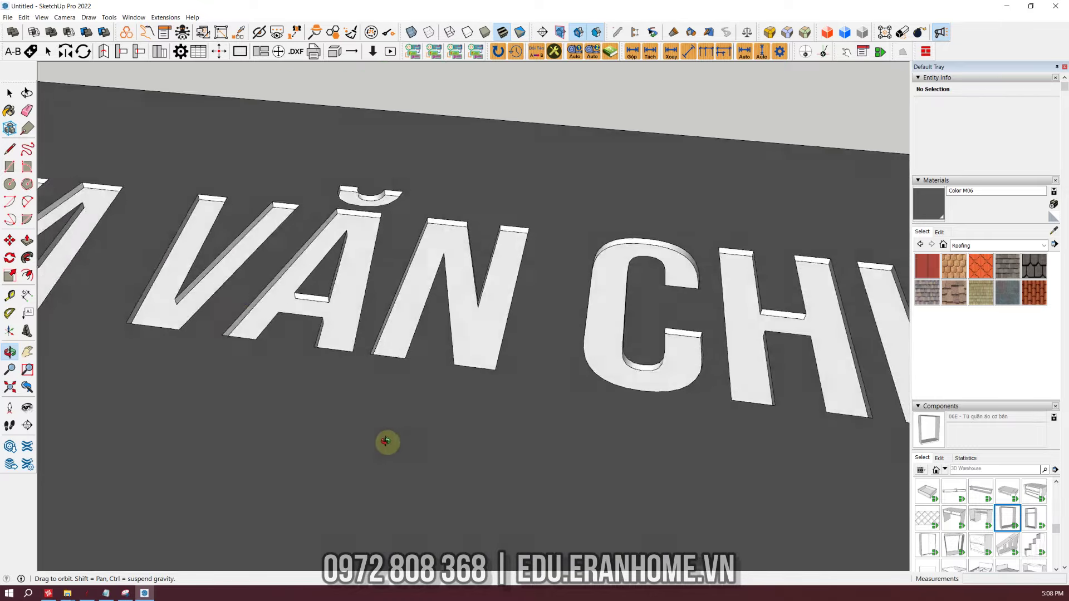
pyautogui.scroll(-5, 385, 442)
pyautogui.scroll(4, 353, 279)
pyautogui.scroll(3, 352, 274)
pyautogui.press('space')
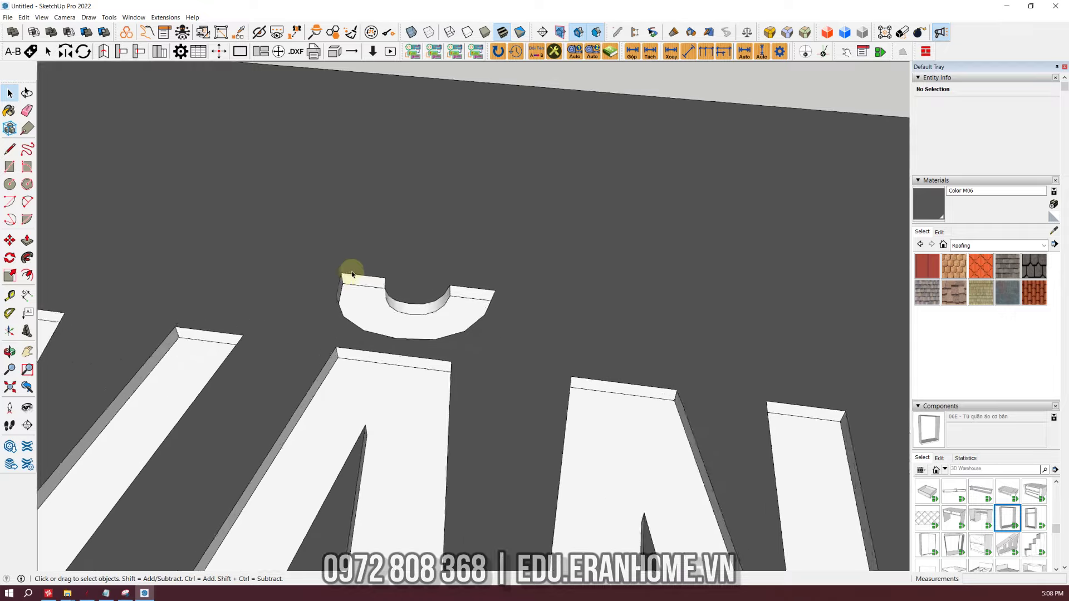
pyautogui.moveTo(352, 274)
pyautogui.mouseDown(button='middle')
pyautogui.moveTo(363, 329)
pyautogui.moveTo(546, 329)
pyautogui.moveTo(726, 265)
pyautogui.moveTo(752, 277)
pyautogui.moveTo(534, 318)
pyautogui.moveTo(470, 386)
pyautogui.moveTo(353, 363)
pyautogui.mouseUp(button='middle')
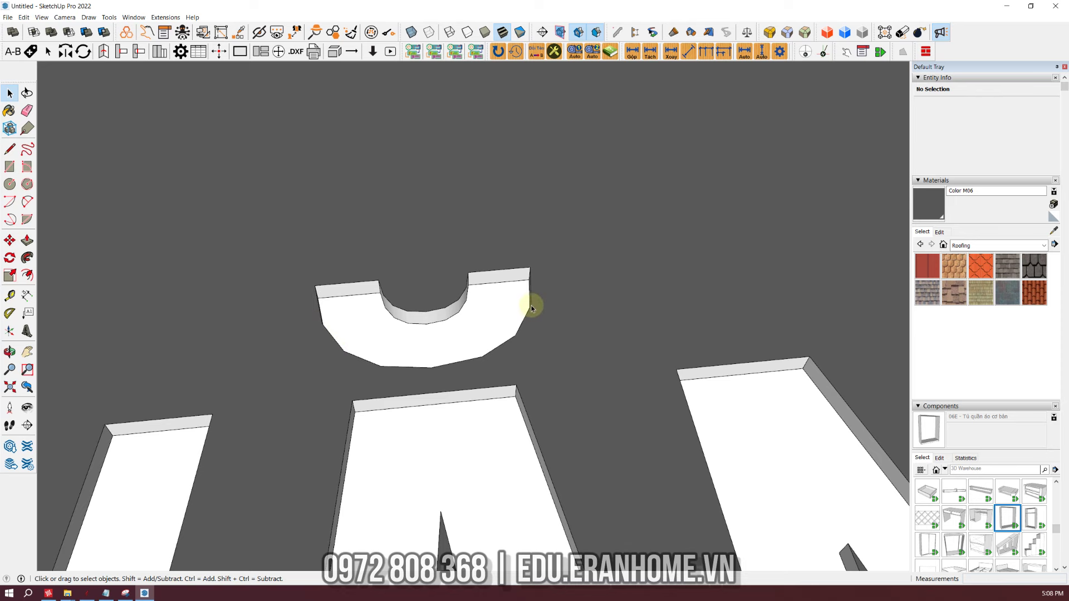
pyautogui.scroll(-2, 449, 321)
pyautogui.scroll(-2, 449, 321)
pyautogui.scroll(-2, 449, 321)
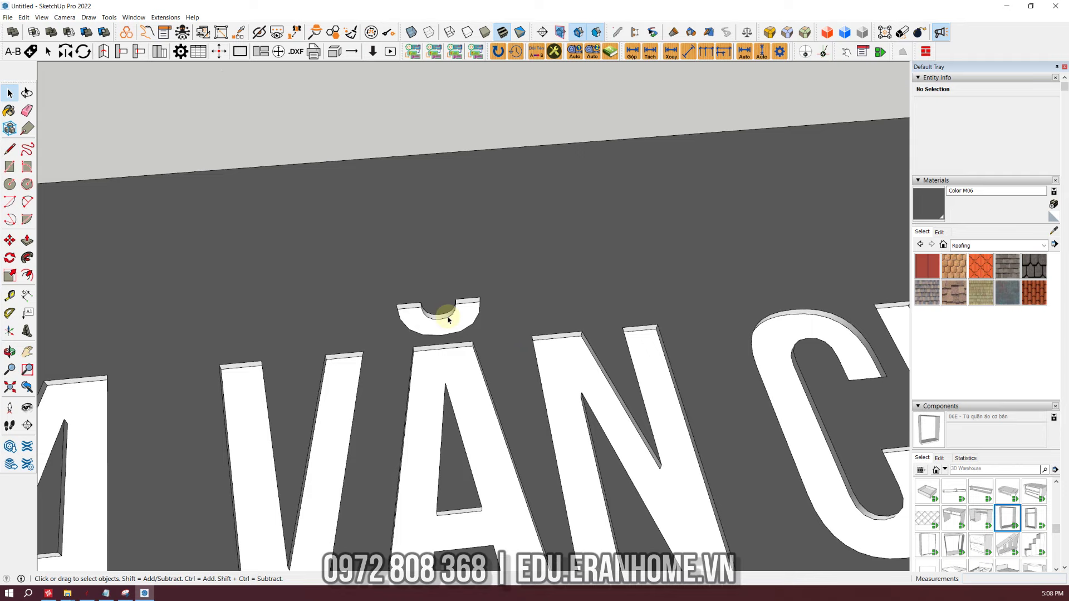
pyautogui.scroll(-2, 449, 321)
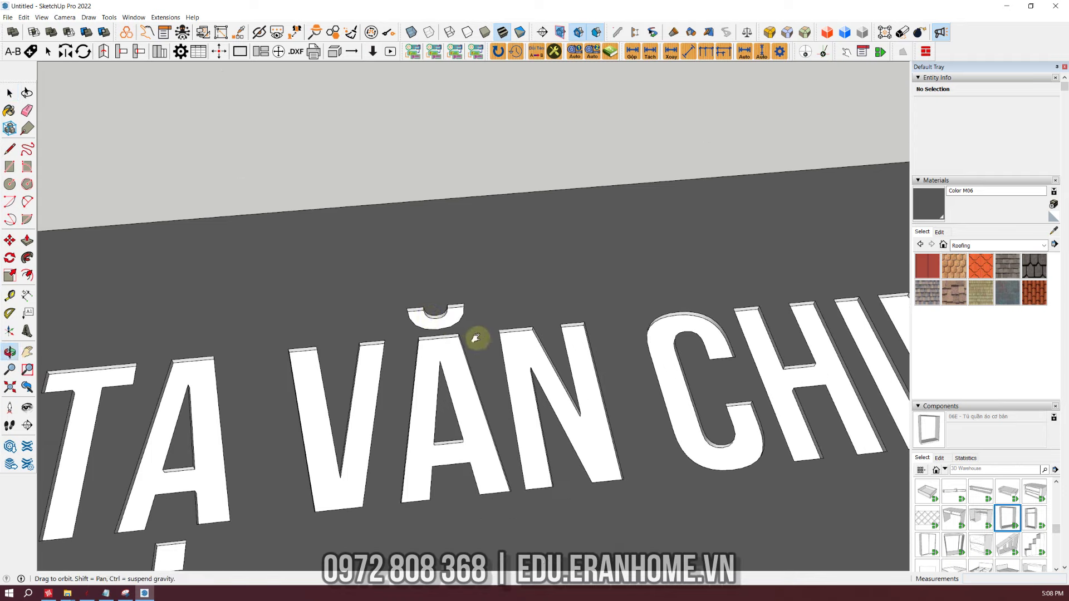
pyautogui.keyDown('shift'); pyautogui.moveTo(475, 339); pyautogui.dragTo(417, 341, button='middle'); pyautogui.keyUp('shift')
pyautogui.scroll(2, 540, 336)
pyautogui.scroll(3, 537, 332)
pyautogui.scroll(-2, 537, 333)
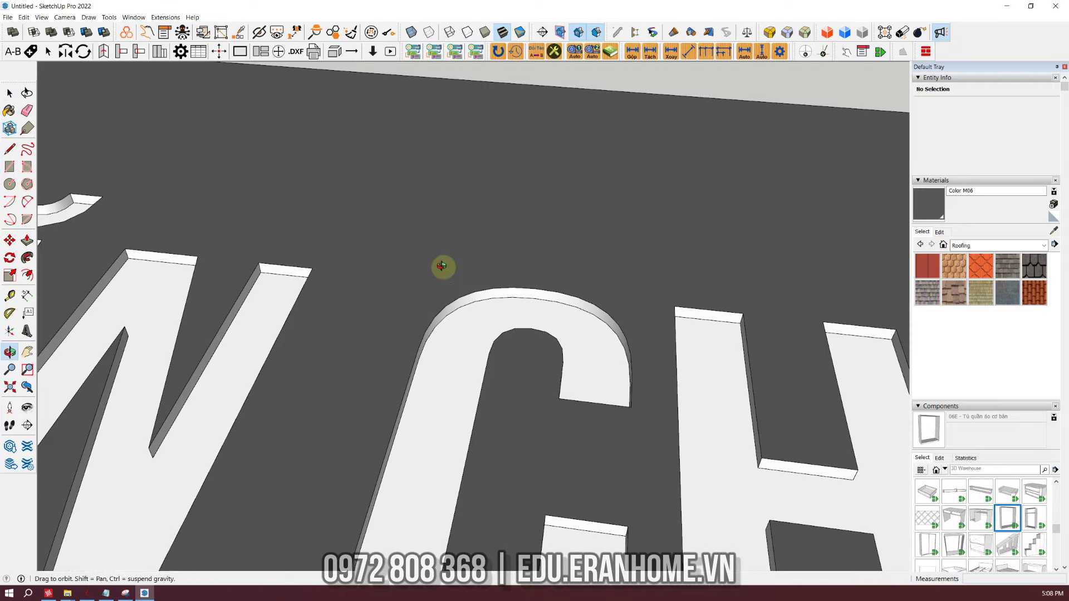
pyautogui.scroll(3, 560, 366)
pyautogui.scroll(1, 559, 366)
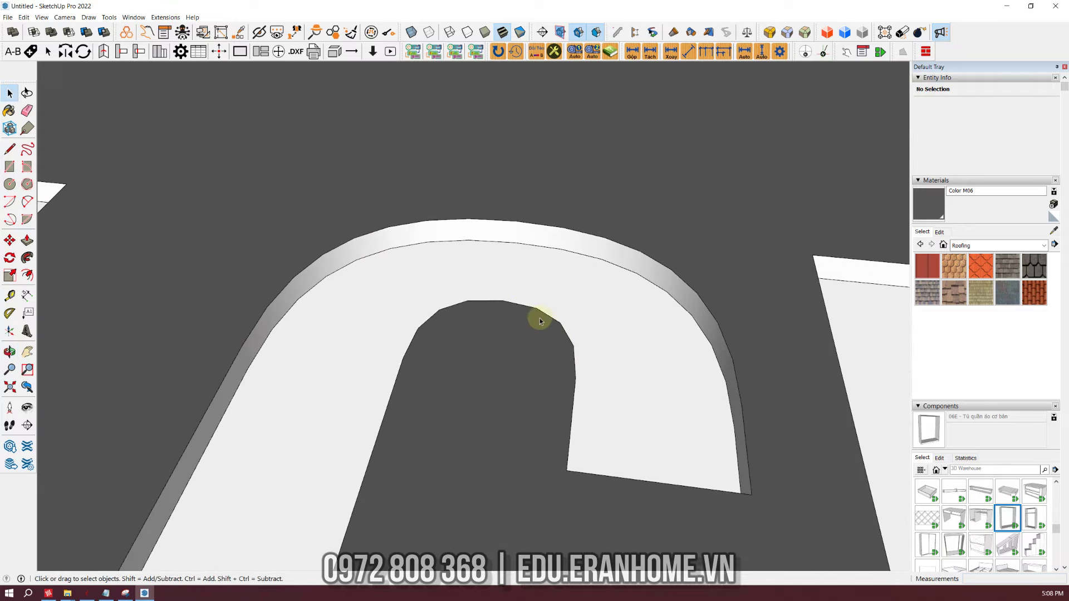
pyautogui.scroll(-1, 447, 305)
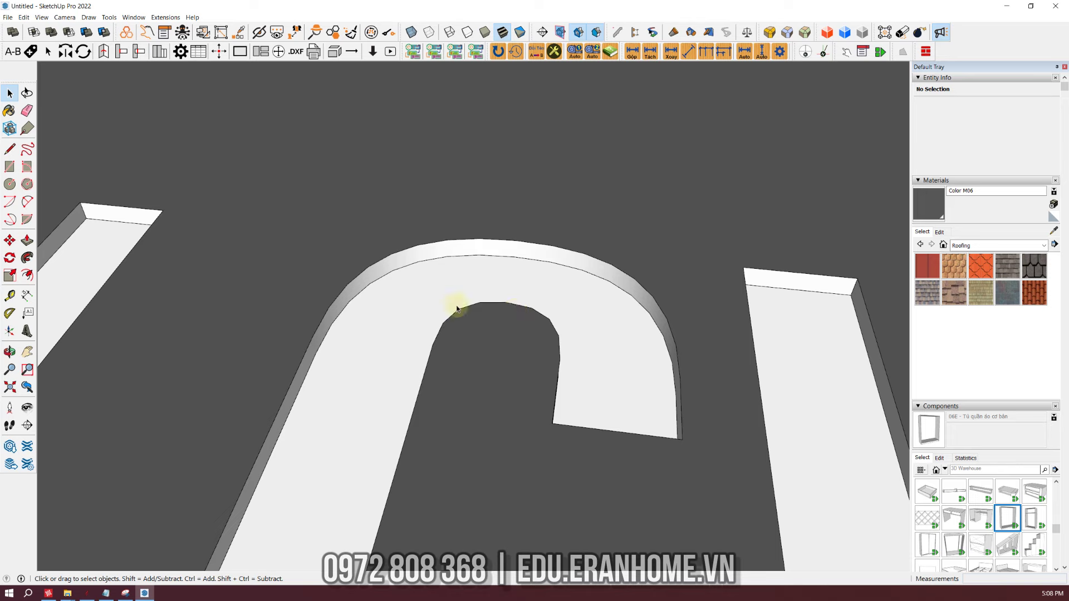
pyautogui.scroll(-1, 480, 306)
pyautogui.scroll(-1, 507, 307)
pyautogui.scroll(2, 489, 306)
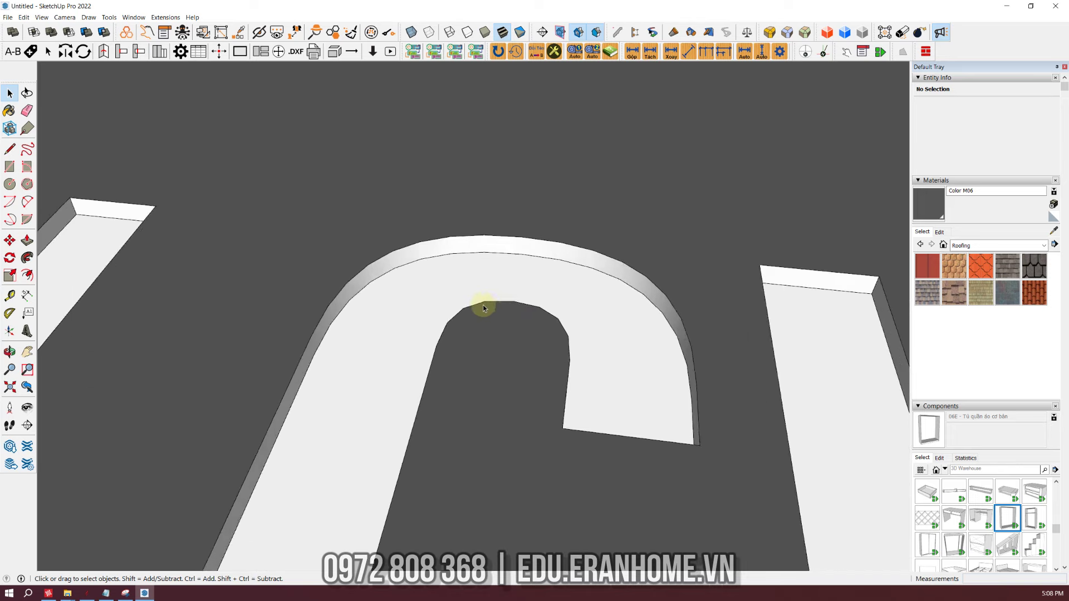
pyautogui.scroll(1, 483, 306)
pyautogui.scroll(-2, 499, 321)
pyautogui.scroll(-1, 490, 320)
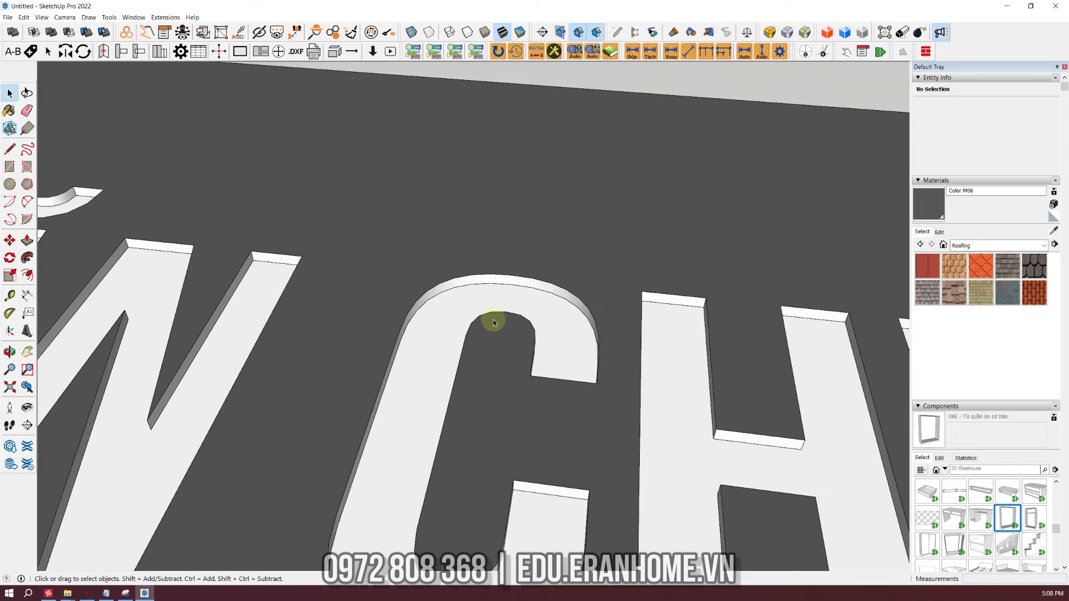
pyautogui.scroll(1, 490, 320)
pyautogui.scroll(-2, 493, 322)
pyautogui.scroll(-1, 490, 322)
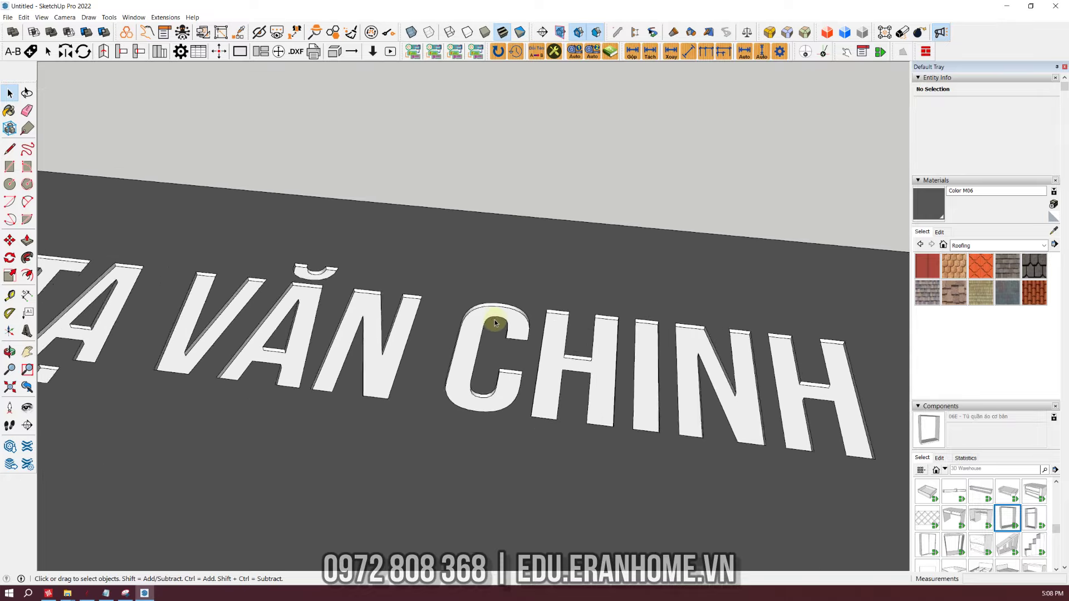
pyautogui.scroll(-2, 490, 322)
pyautogui.moveTo(490, 322)
pyautogui.mouseDown(button='middle')
pyautogui.moveTo(232, 322)
pyautogui.moveTo(406, 303)
pyautogui.moveTo(452, 371)
pyautogui.mouseUp(button='middle')
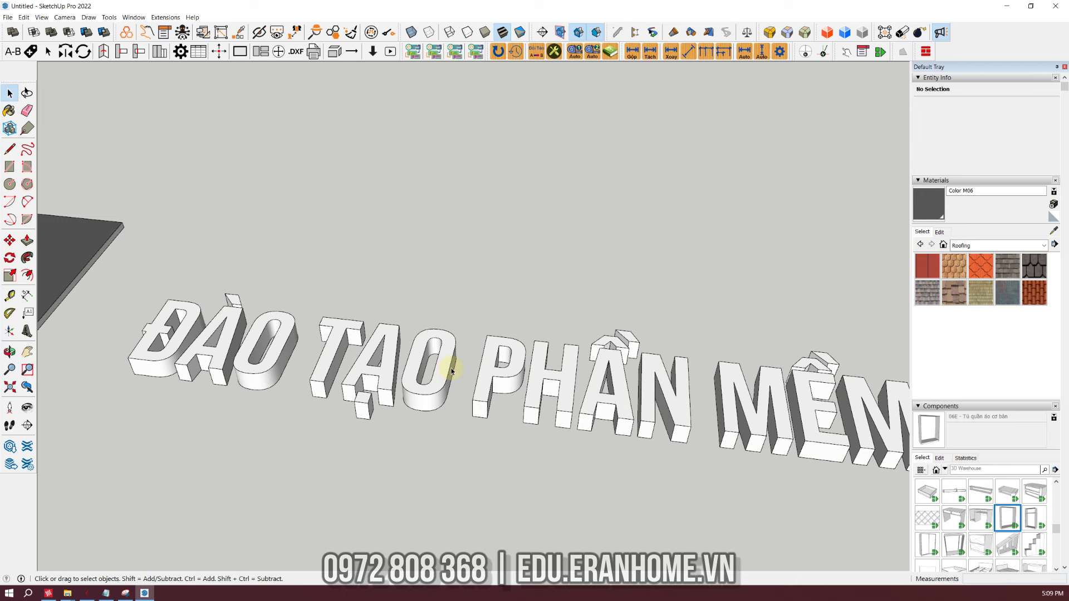
# Zoom out until the name board and the 3D ĐÀO TẠO PHẦN MỀM CNC text both fit in view
pyautogui.scroll(-2, 513, 375)
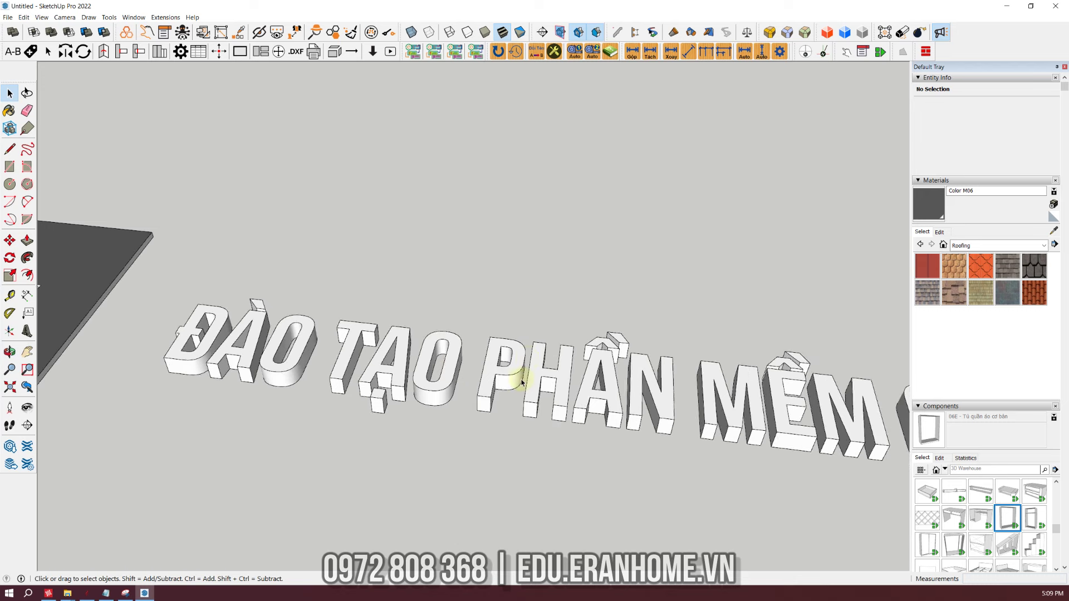
pyautogui.scroll(-1, 513, 375)
pyautogui.scroll(-1, 393, 381)
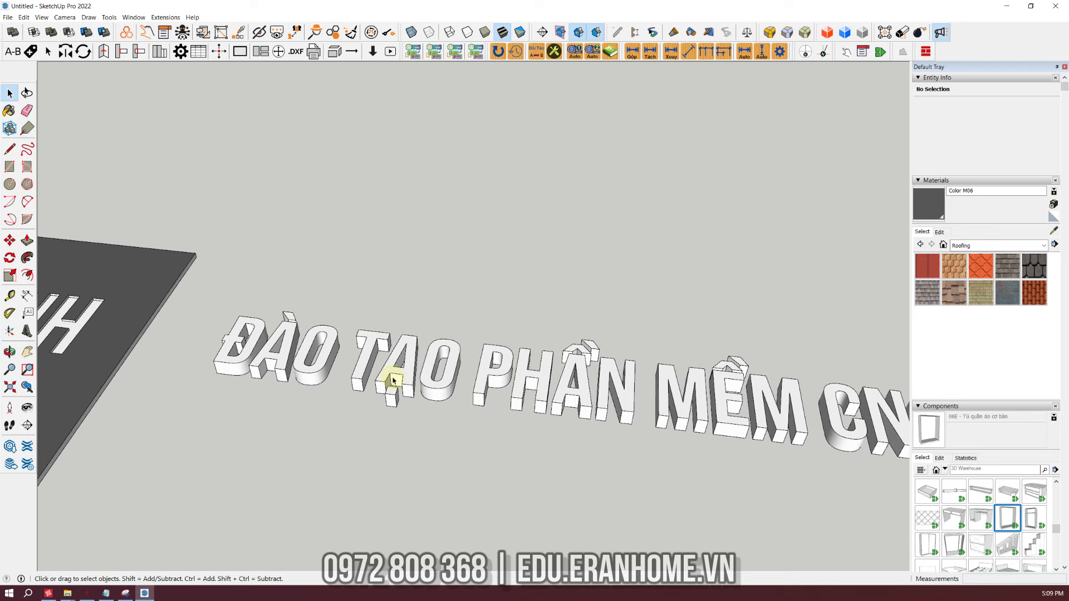
pyautogui.scroll(-2, 430, 394)
pyautogui.scroll(-2, 429, 394)
pyautogui.scroll(-1, 429, 393)
pyautogui.scroll(-1, 436, 397)
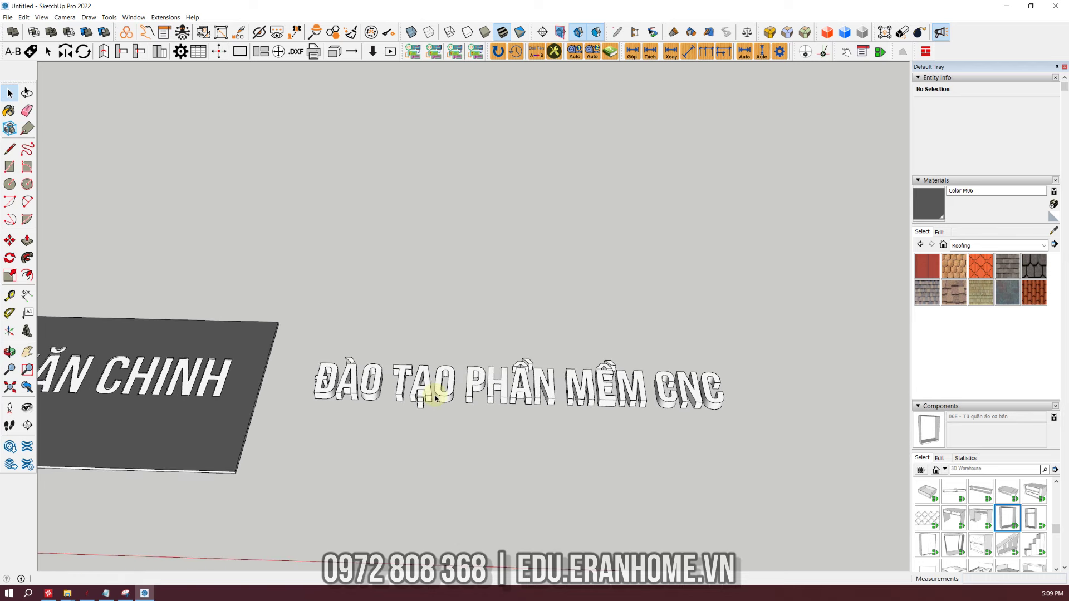
pyautogui.scroll(-2, 432, 395)
pyautogui.scroll(-1, 431, 395)
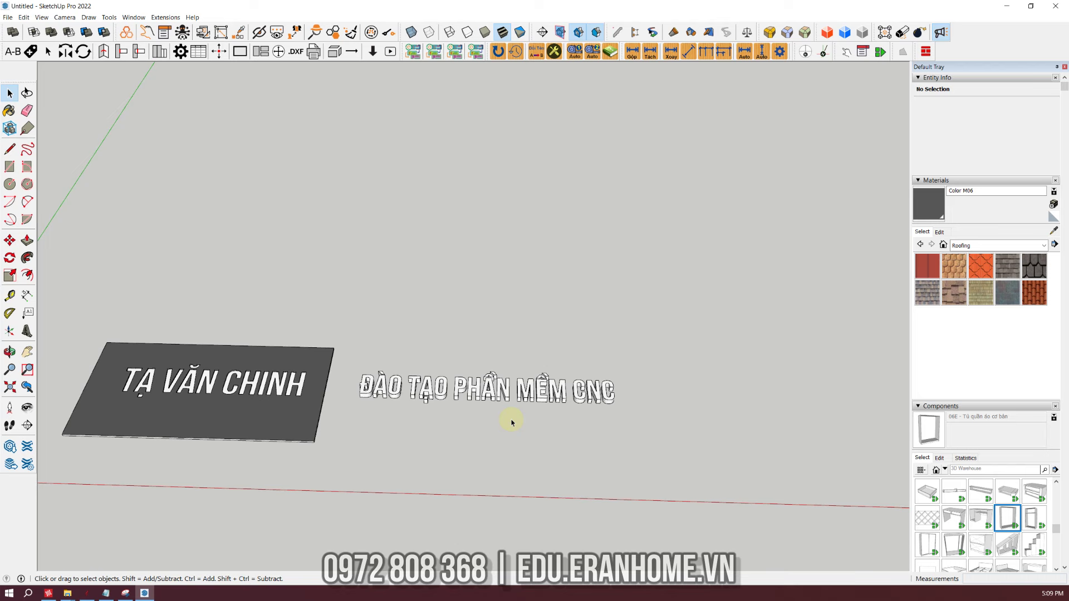
# Start a new blank 1220 × 2440 × 17 mm Aspire job without saving the old one, then return to SketchUp
pyautogui.click(87, 593)
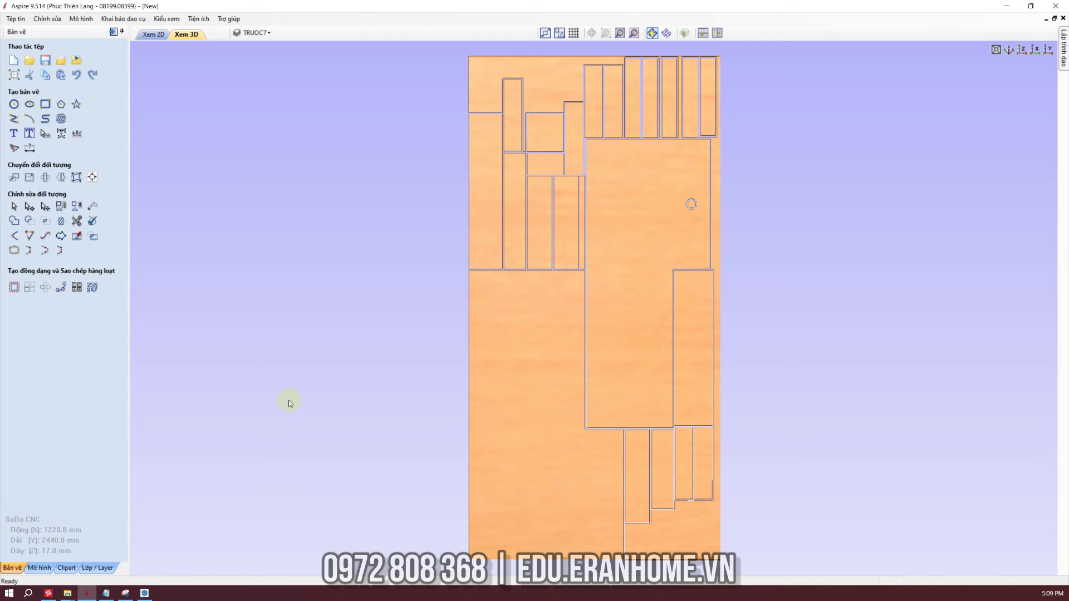
pyautogui.click(13, 60)
pyautogui.click(544, 326)
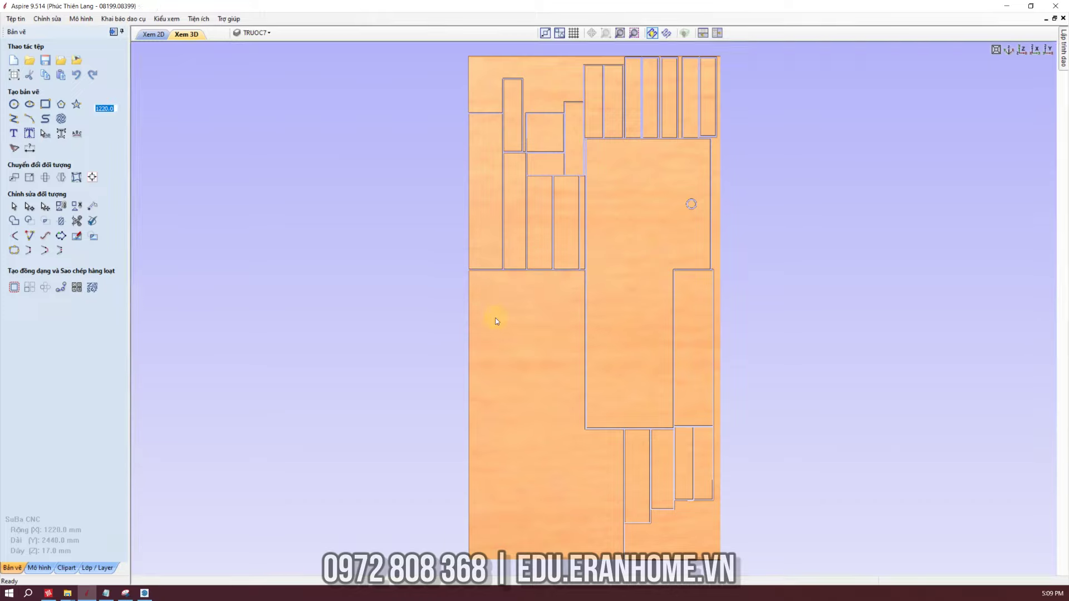
pyautogui.click(28, 339)
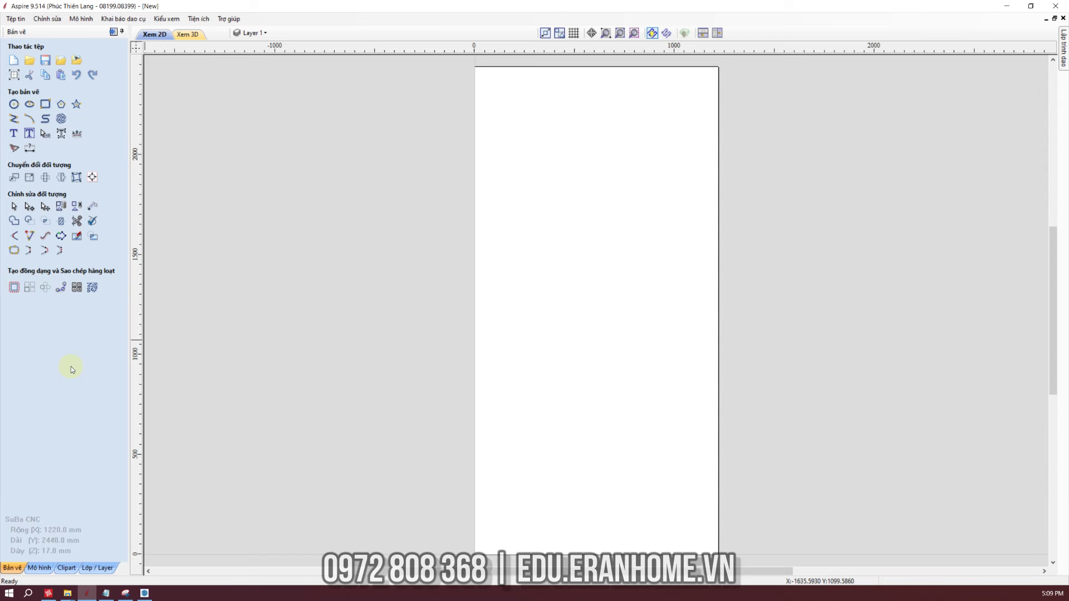
pyautogui.click(144, 593)
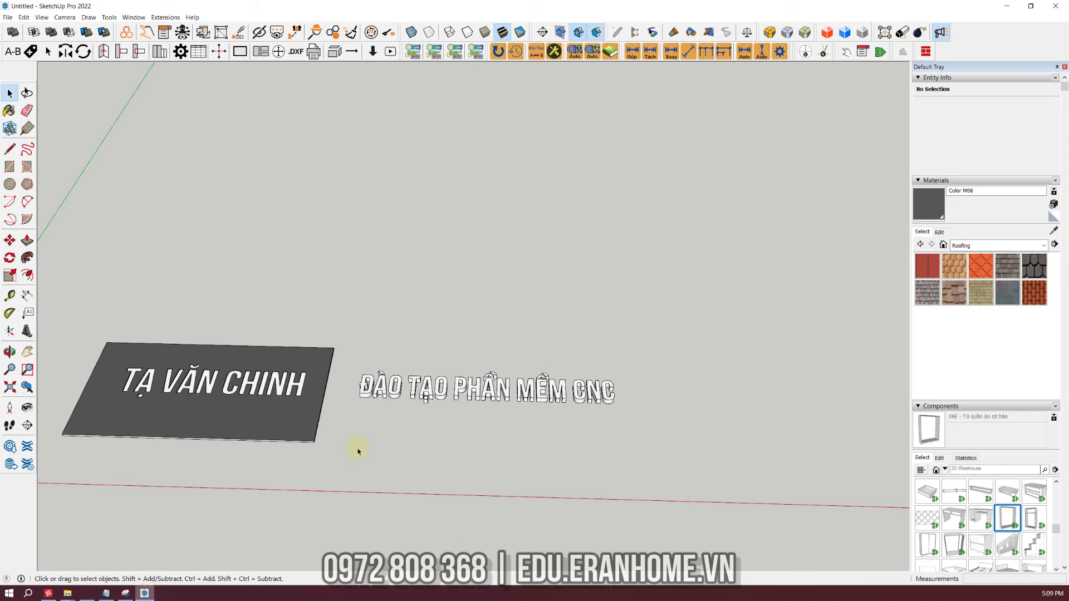
# Orbit to view the ĐÀO TẠO PHẦN MỀM CNC text, then bring Aspire back to front
pyautogui.moveTo(417, 395); pyautogui.dragTo(317, 353, button='middle')
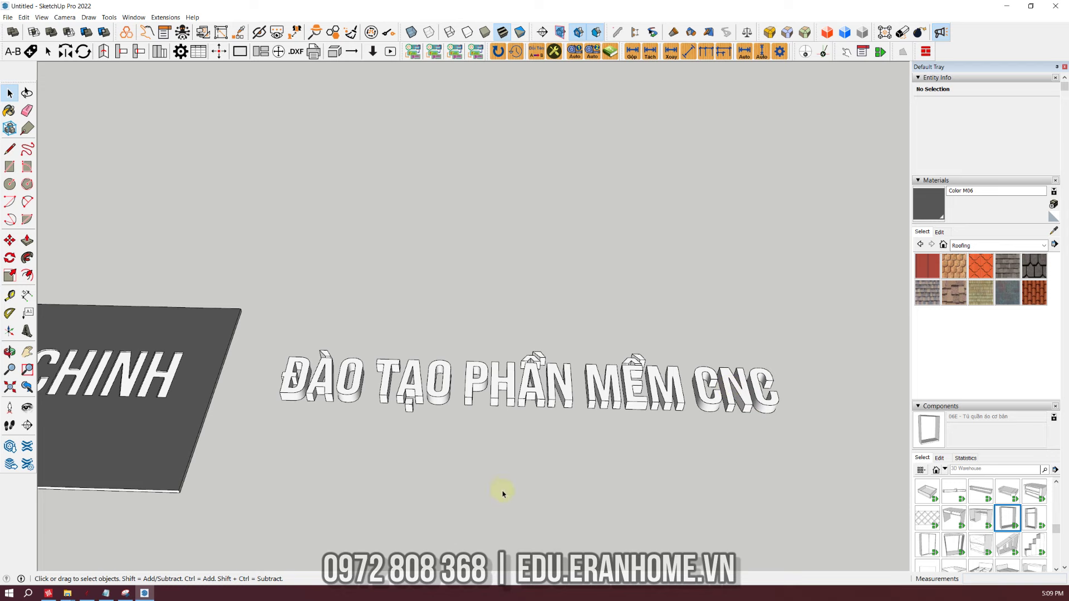
pyautogui.click(87, 593)
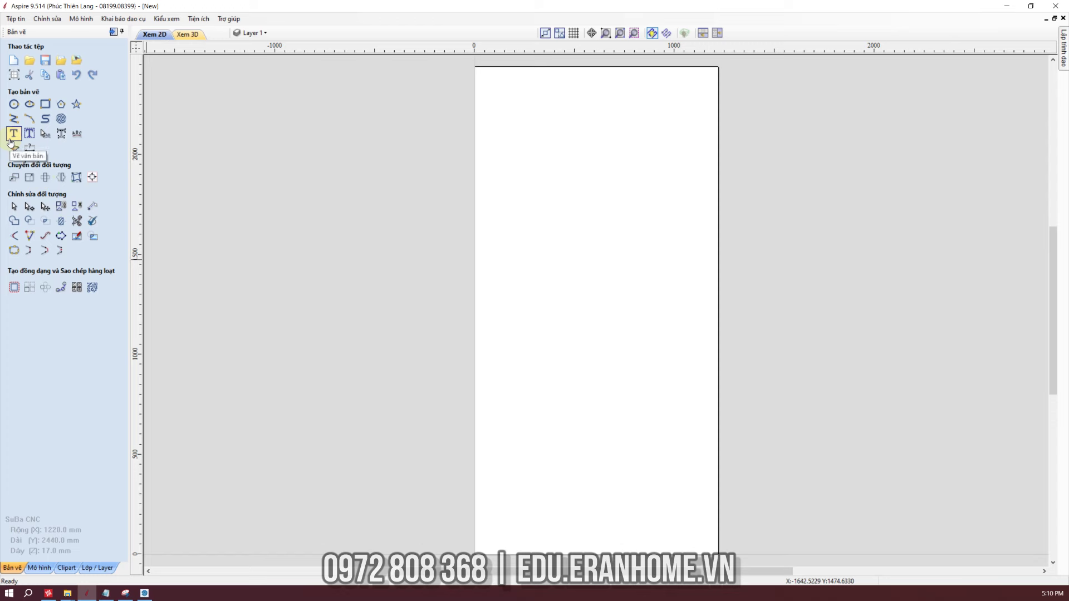
# Create the text 'ĐÀO TẠO PHẦN MỀM CNC' at 200 mm height on the sheet
pyautogui.click(10, 138)
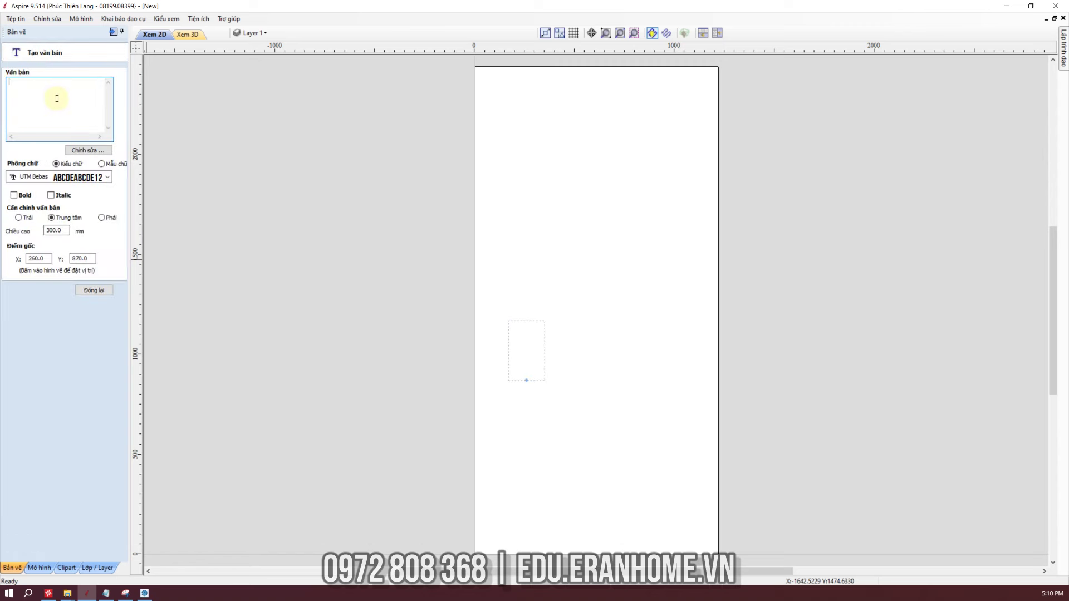
pyautogui.write('đa')
pyautogui.press('BackSpace')
pyautogui.press('BackSpace')
pyautogui.press('capslock')
pyautogui.write('D')
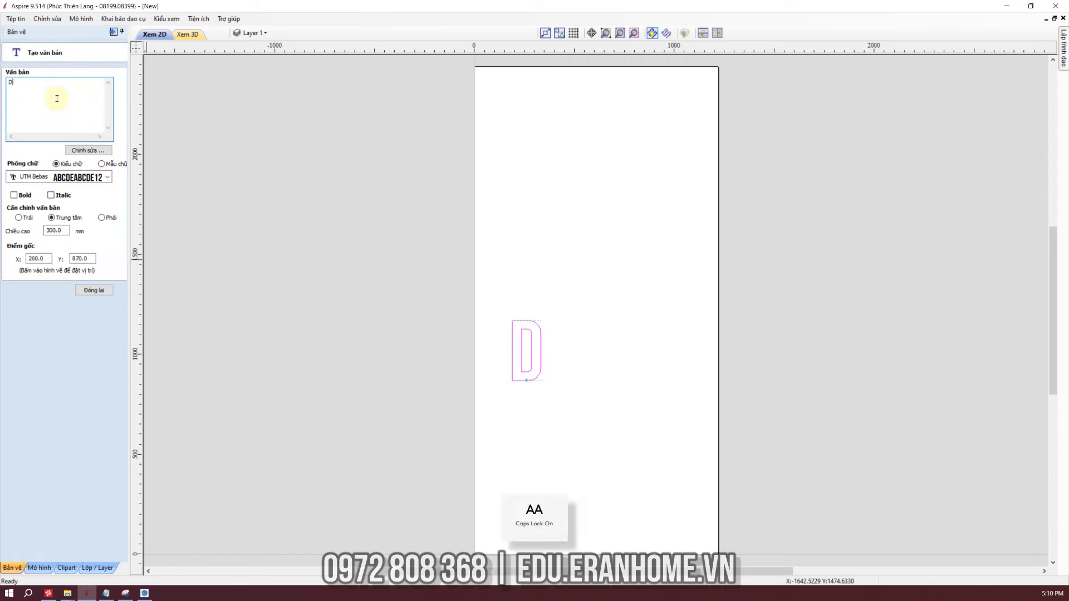
pyautogui.write('DAOF TAJO PHA')
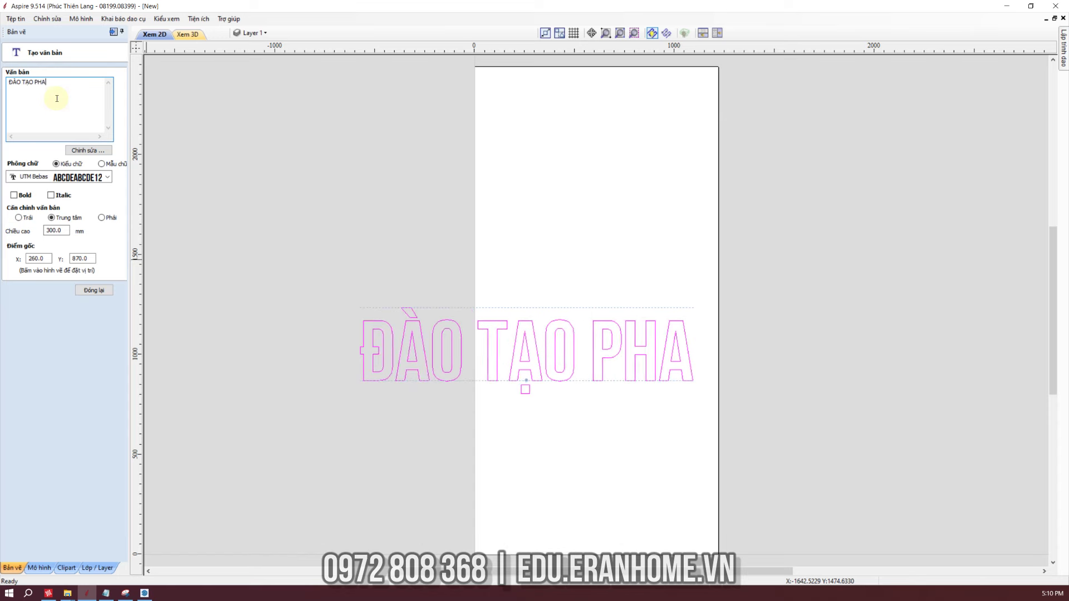
pyautogui.write('AFN MEEFM CNC')
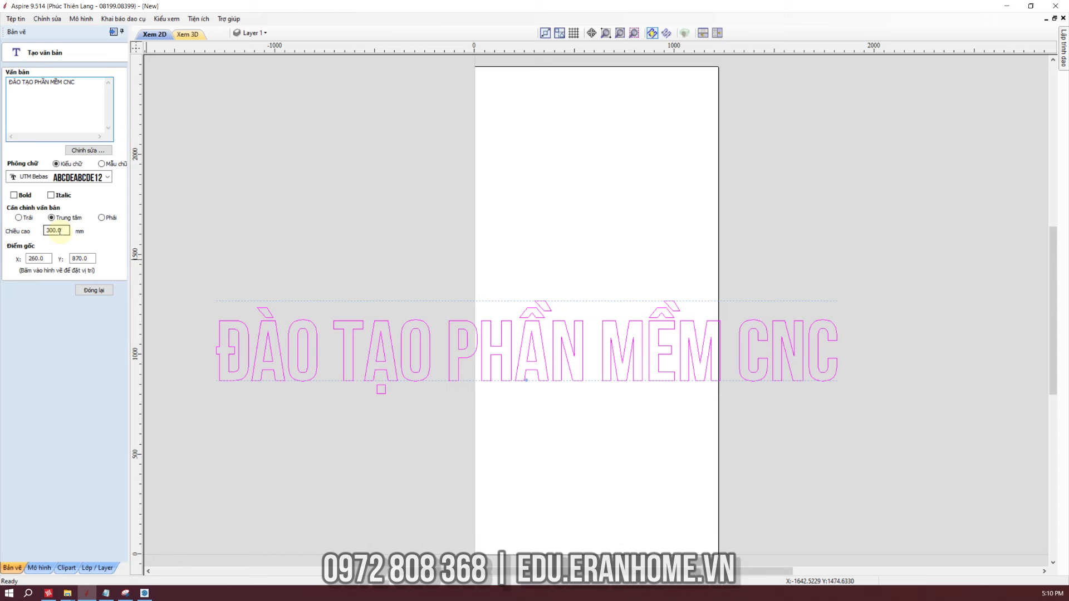
pyautogui.doubleClick(53, 231)
pyautogui.write('20')
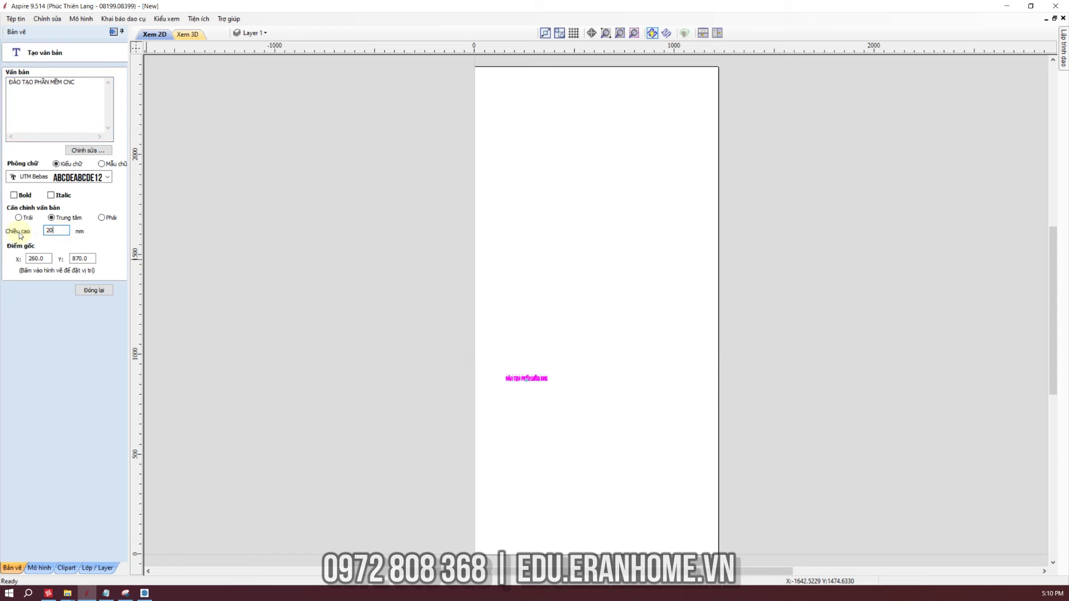
pyautogui.write('0')
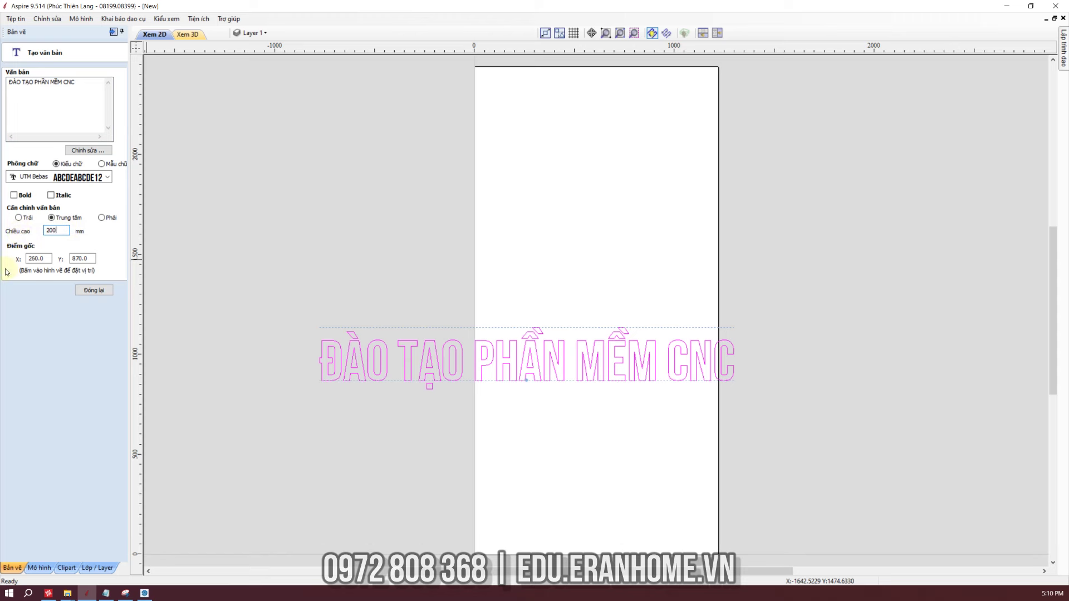
pyautogui.click(93, 294)
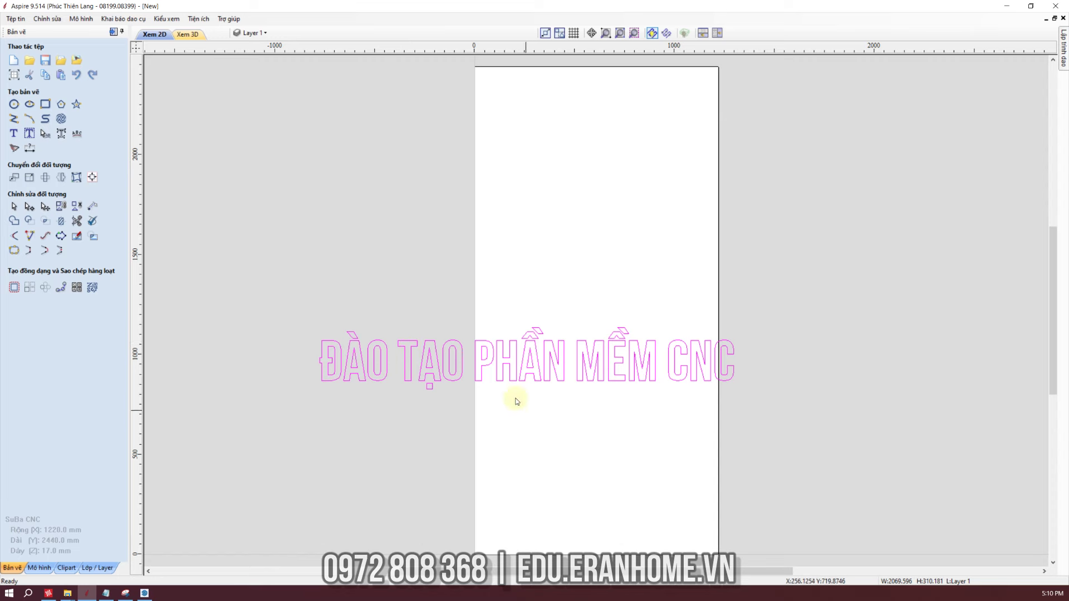
# Select the CNC text and bring up the Xếp phôi tối ưu vào khổ ván nesting settings
pyautogui.scroll(-2, 693, 342)
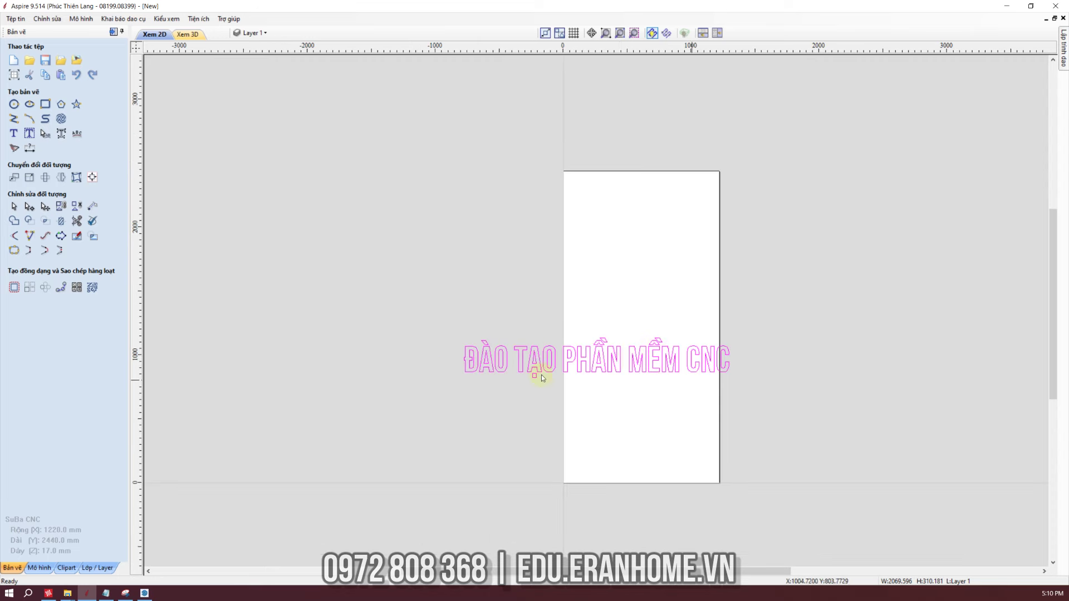
pyautogui.moveTo(392, 271); pyautogui.dragTo(805, 455)
pyautogui.rightClick(606, 360)
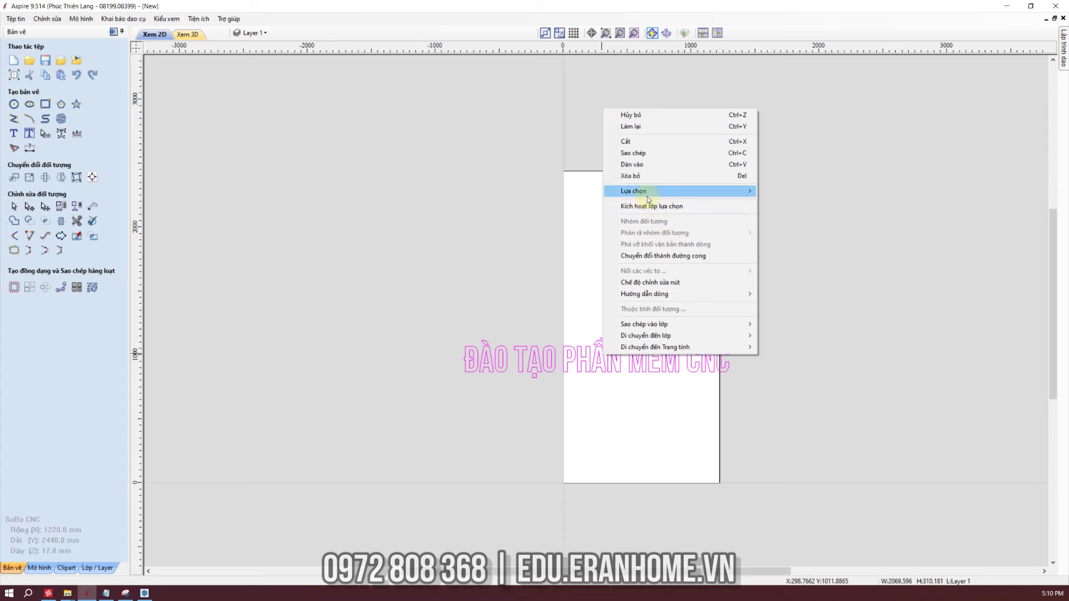
pyautogui.click(417, 215)
pyautogui.moveTo(408, 246); pyautogui.dragTo(793, 450)
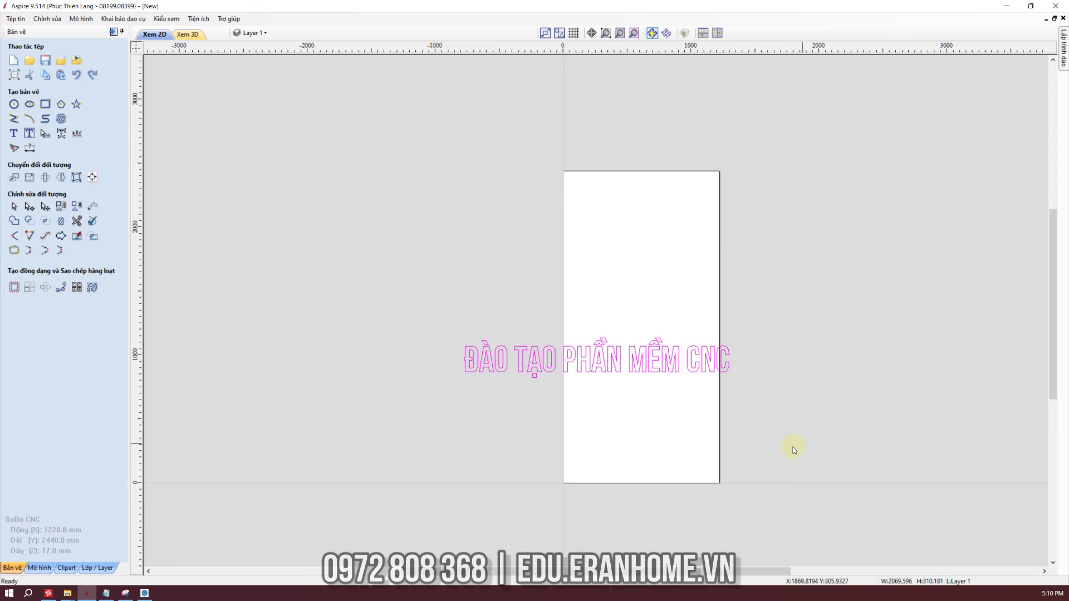
pyautogui.click(92, 287)
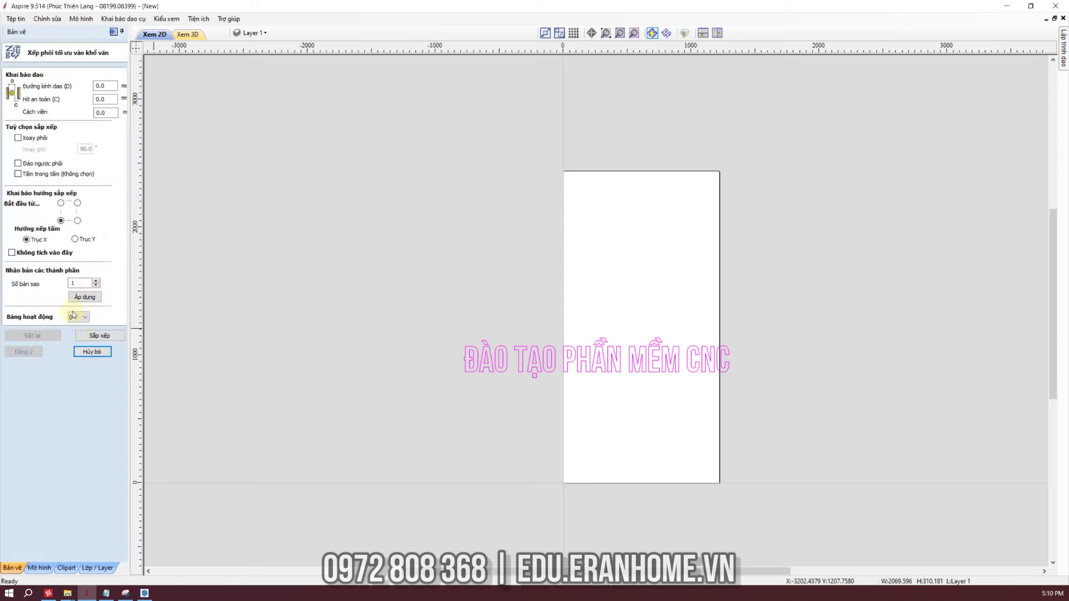
# Nest the letters with tool diameter 4, clearance 2 and border 3
pyautogui.click(105, 86)
pyautogui.write('4')
pyautogui.moveTo(91, 100); pyautogui.dragTo(35, 106)
pyautogui.write('3')
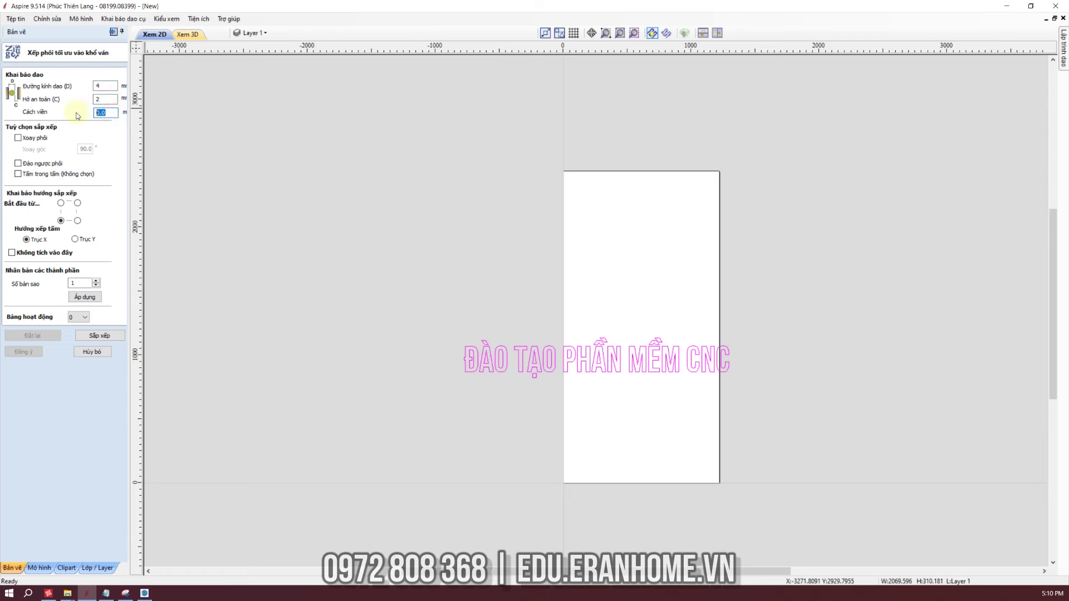
pyautogui.click(99, 335)
# Review the nested letter column, accept the layout and select all letter outlines
pyautogui.scroll(3, 579, 205)
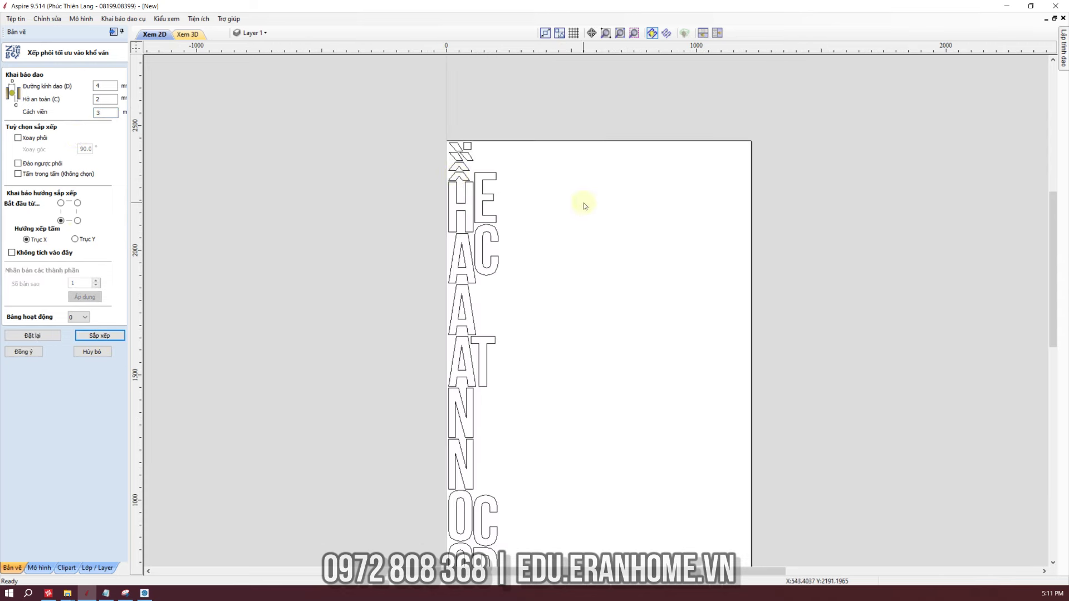
pyautogui.scroll(-3, 453, 174)
pyautogui.scroll(1, 563, 375)
pyautogui.scroll(1, 490, 354)
pyautogui.scroll(2, 490, 353)
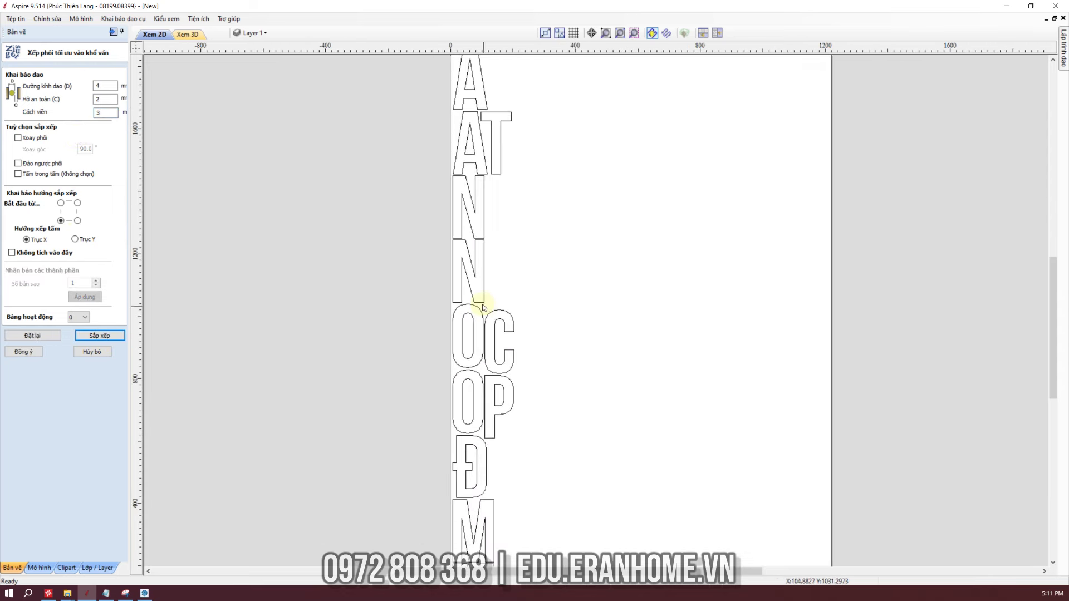
pyautogui.scroll(-3, 482, 306)
pyautogui.scroll(1, 525, 245)
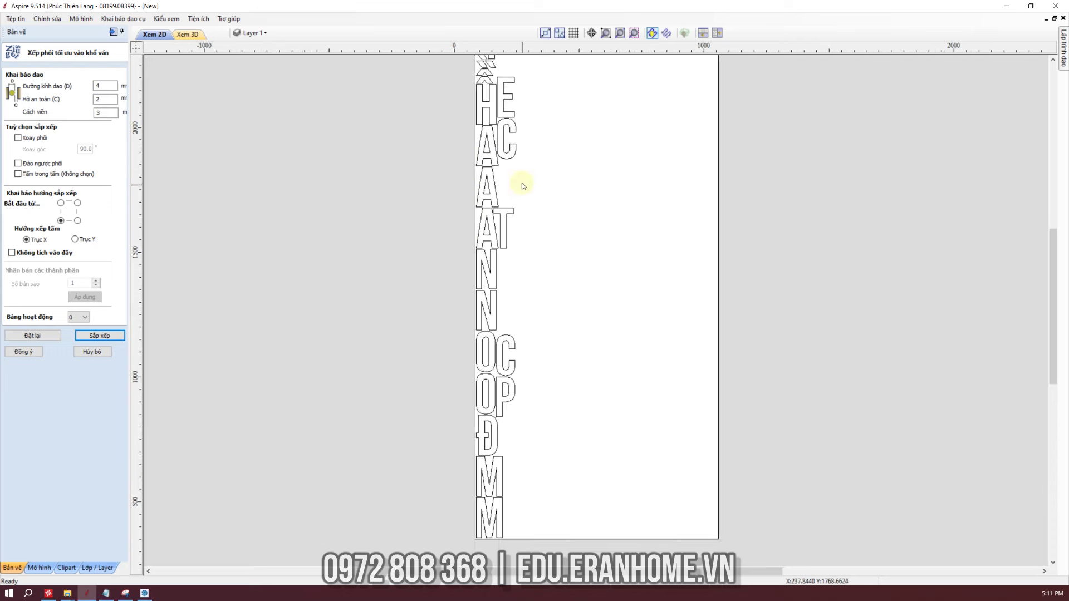
pyautogui.scroll(1, 522, 182)
pyautogui.scroll(-1, 365, 313)
pyautogui.click(24, 352)
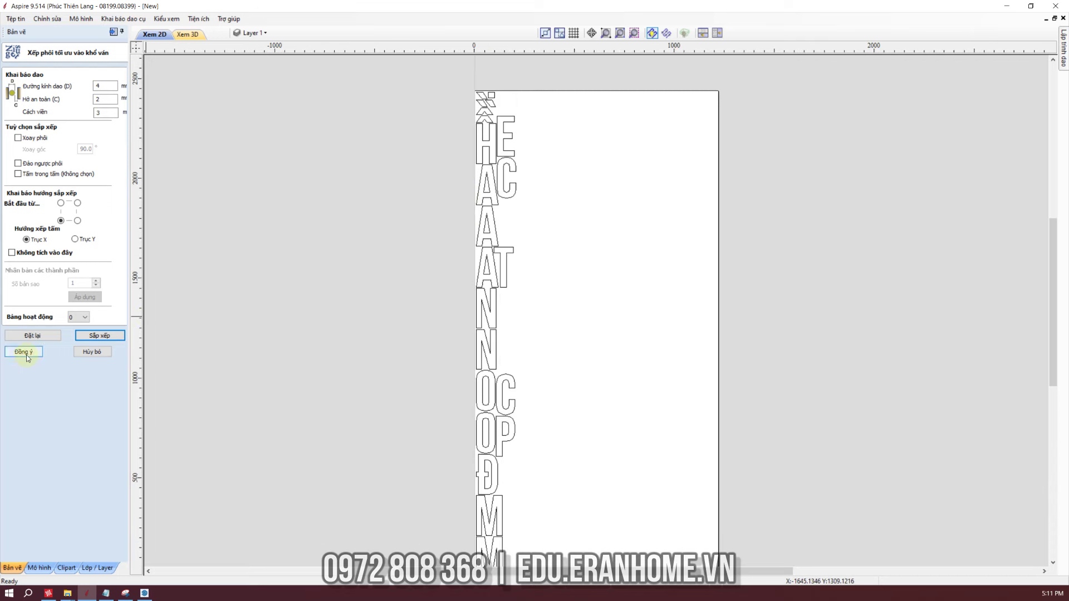
pyautogui.scroll(-1, 377, 273)
pyautogui.moveTo(474, 119)
pyautogui.mouseDown()
pyautogui.moveTo(573, 473)
pyautogui.moveTo(577, 527)
pyautogui.mouseUp()
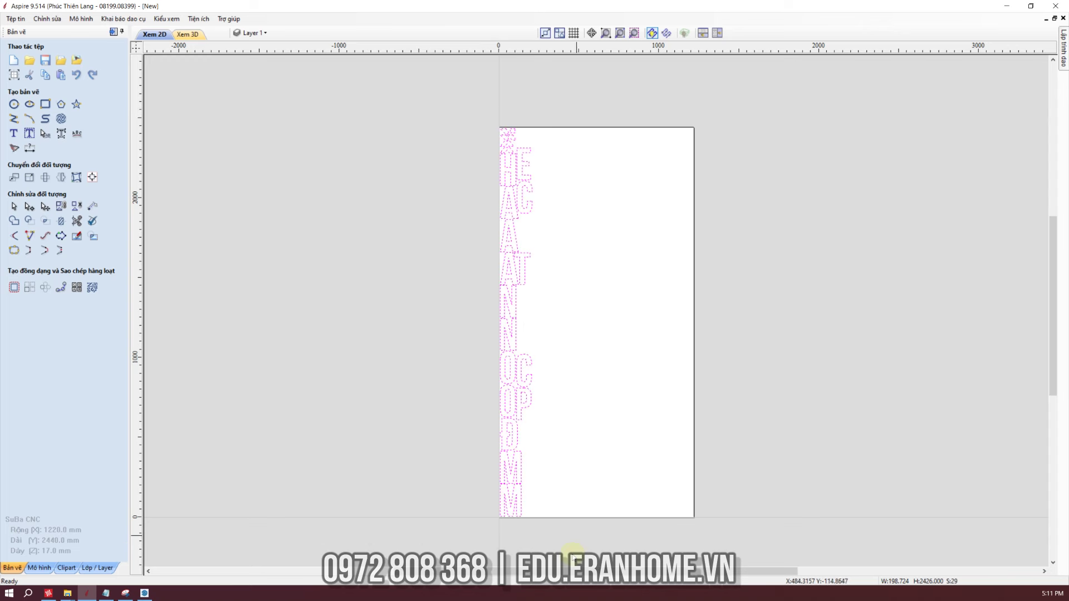
# Move the selected letter column 30 mm along X using a relative move
pyautogui.click(555, 378)
pyautogui.moveTo(476, 117); pyautogui.dragTo(599, 543)
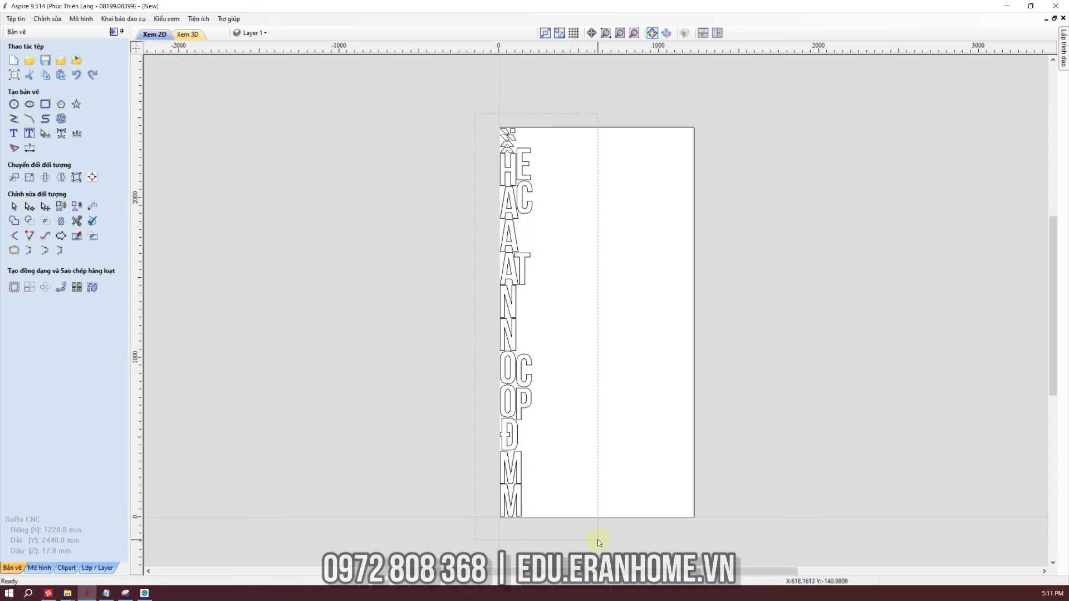
pyautogui.click(626, 401)
pyautogui.moveTo(468, 113); pyautogui.dragTo(576, 528)
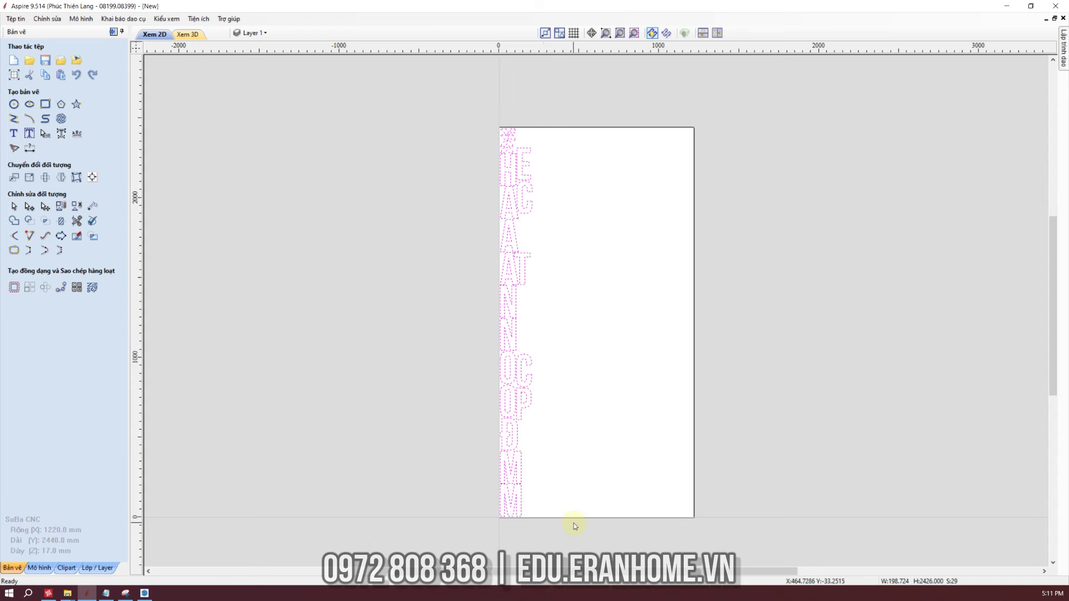
pyautogui.press('m')
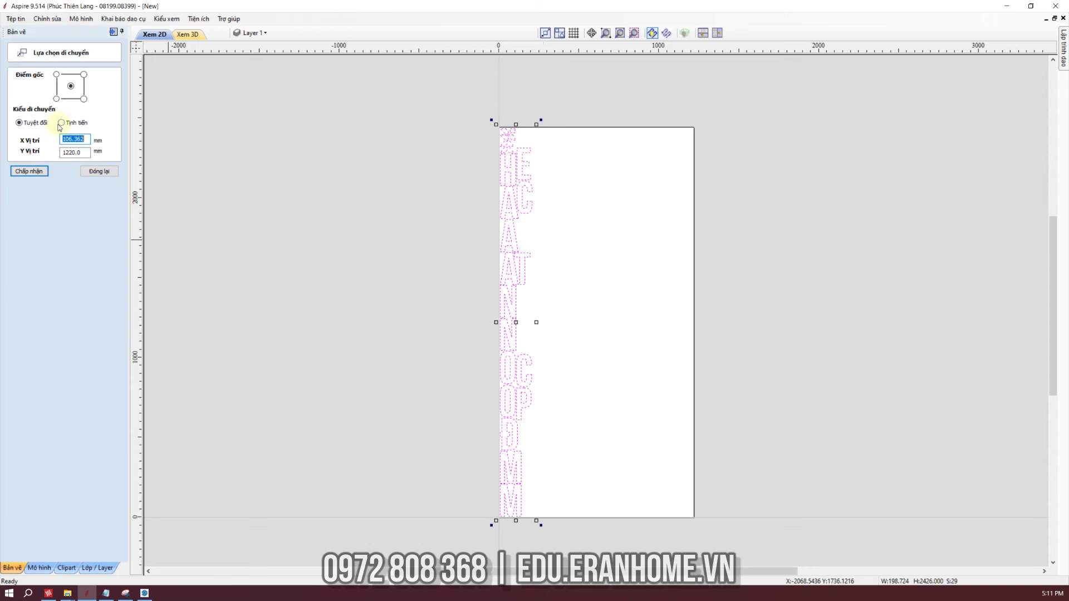
pyautogui.click(61, 122)
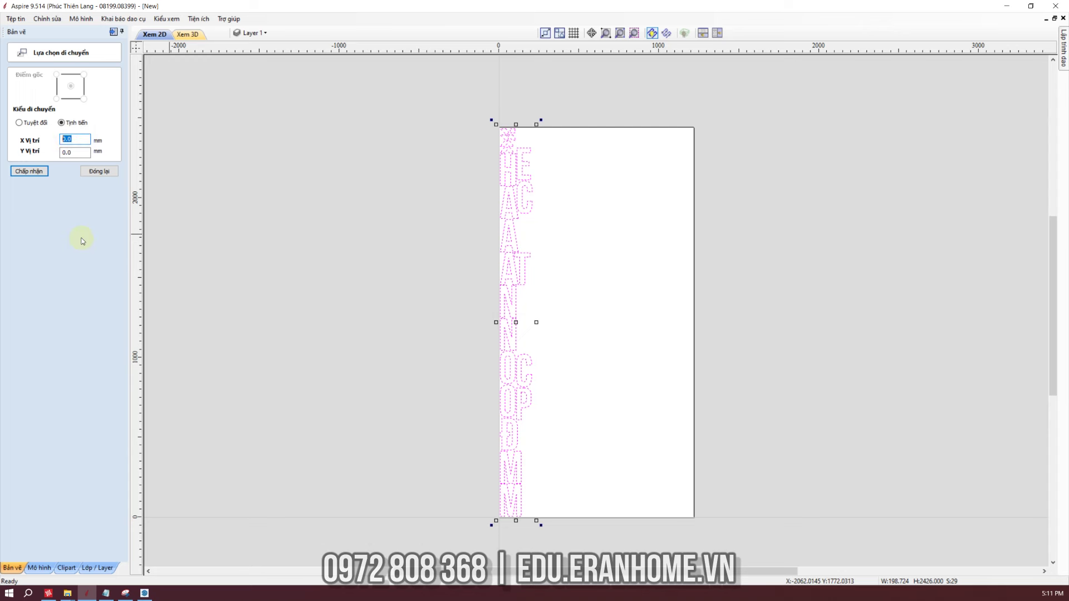
pyautogui.click(29, 171)
pyautogui.click(585, 98)
pyautogui.click(109, 175)
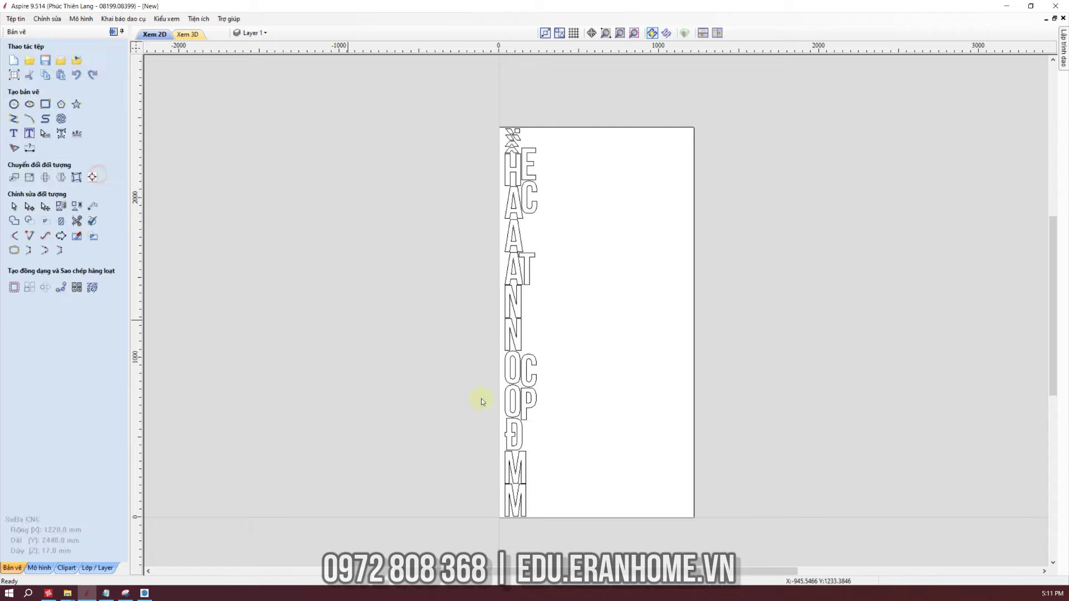
# Fit the whole board in view and select all the letter outlines
pyautogui.scroll(1, 481, 399)
pyautogui.scroll(1, 518, 396)
pyautogui.scroll(1, 390, 362)
pyautogui.press('F6')
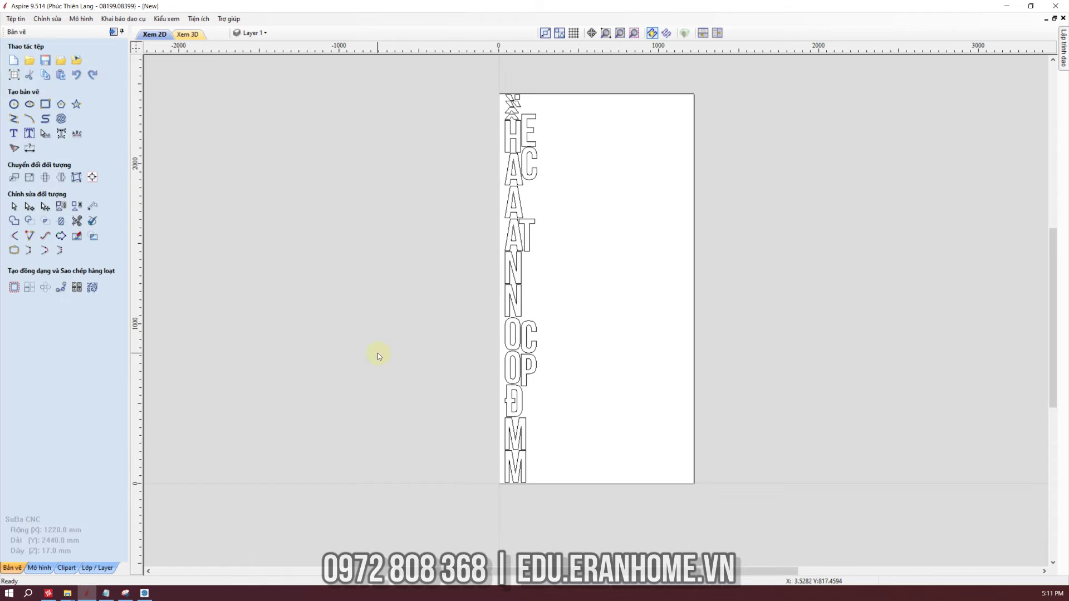
pyautogui.moveTo(476, 102); pyautogui.dragTo(579, 490)
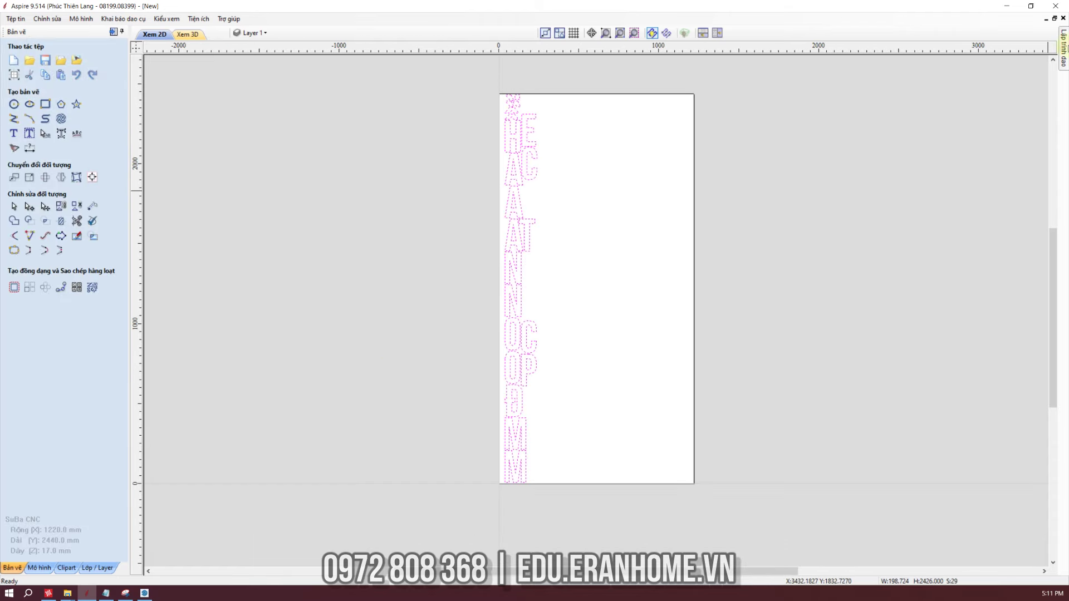
# Set up an outside profile toolpath 17.1 mm deep using the T4 - D4 cutter
pyautogui.click(1063, 47)
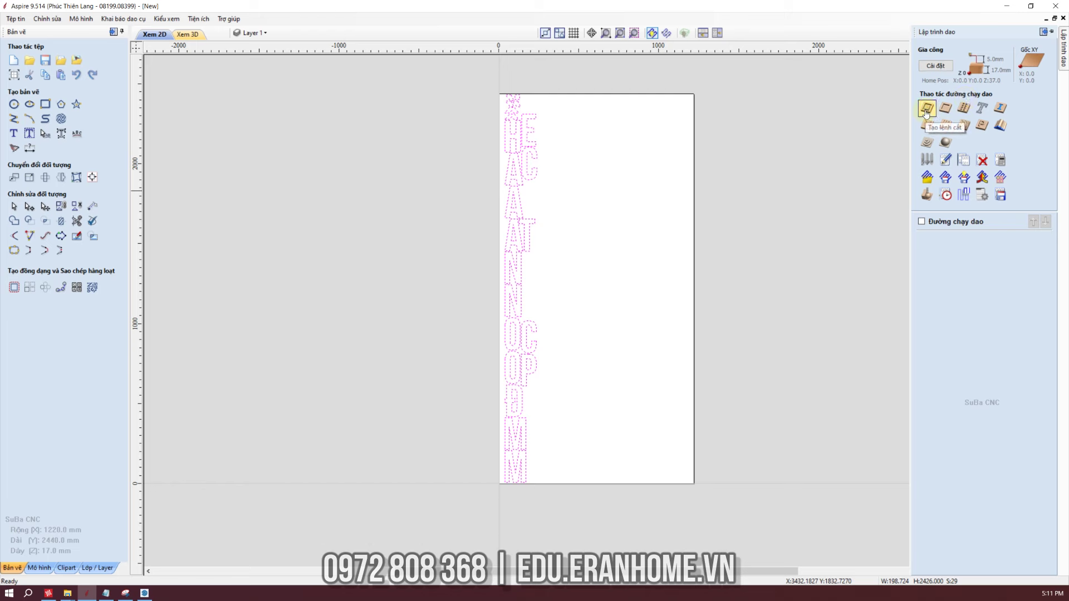
pyautogui.click(927, 109)
pyautogui.doubleClick(997, 92)
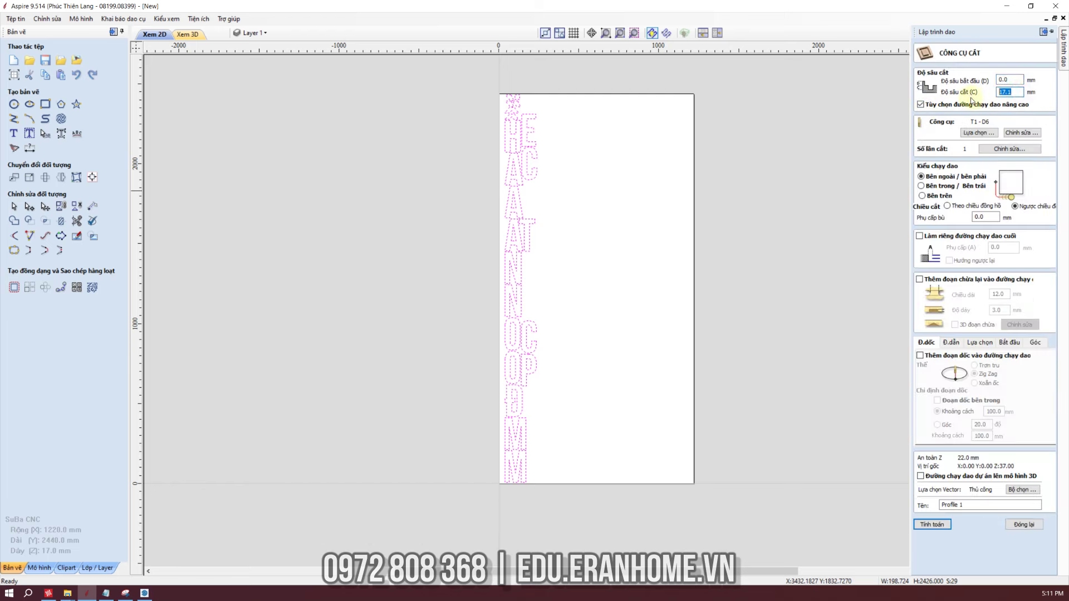
pyautogui.click(978, 133)
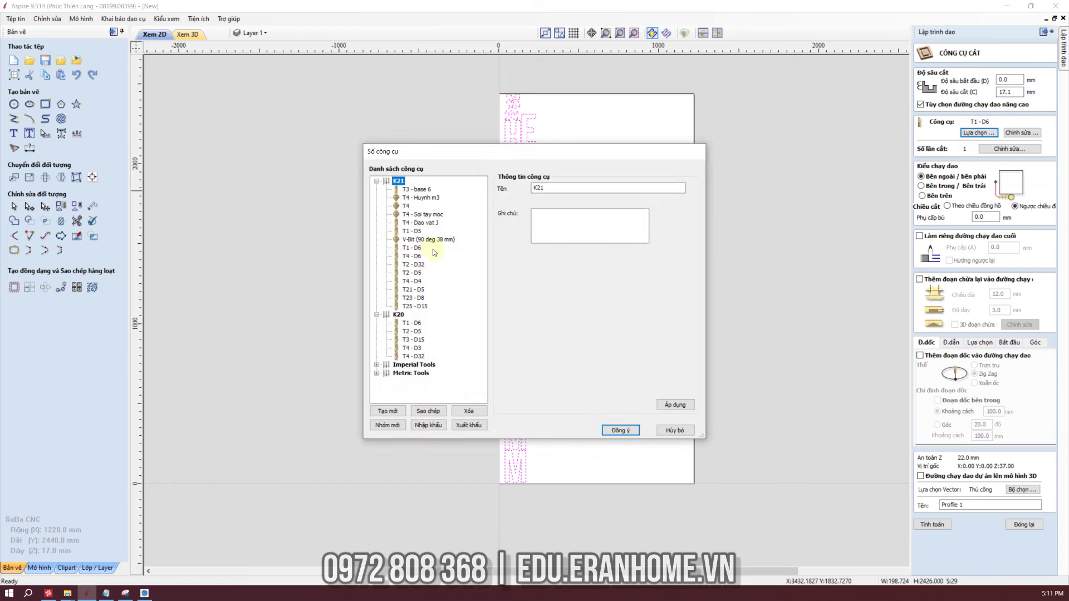
pyautogui.click(415, 281)
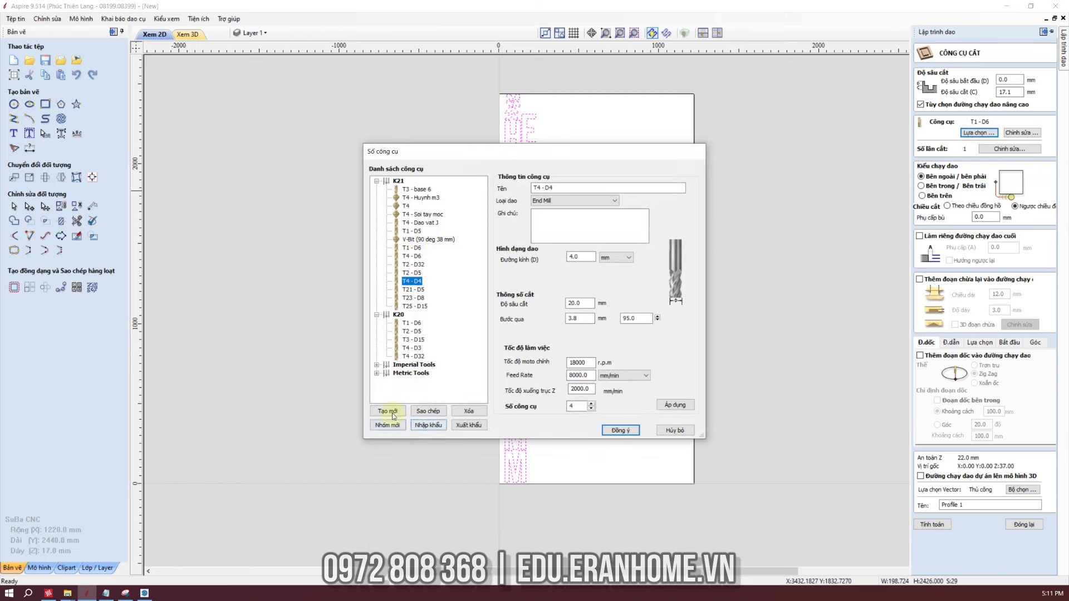
pyautogui.click(620, 431)
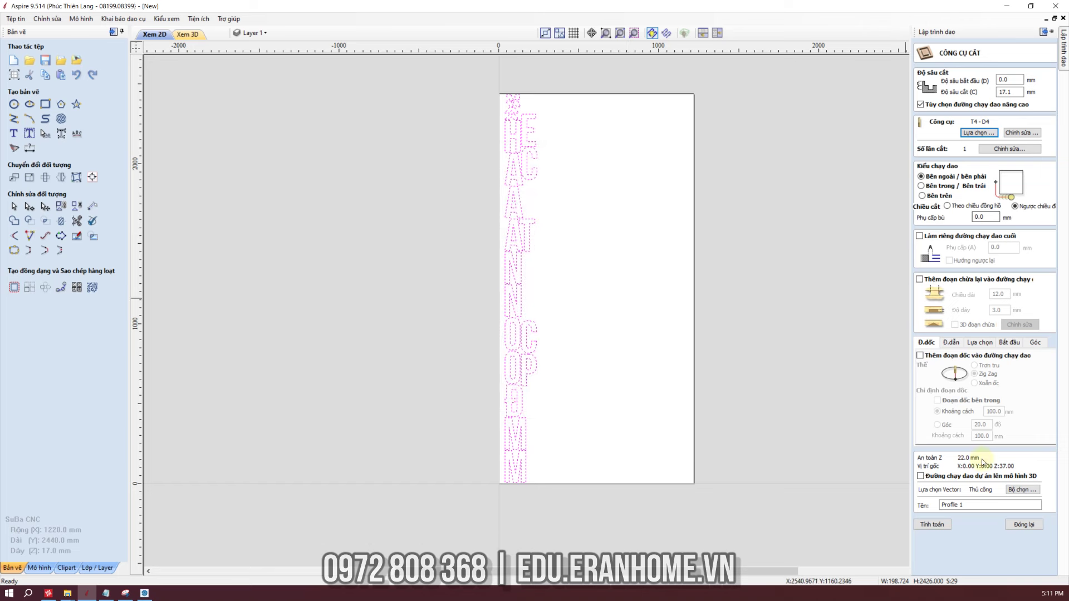
# Name the toolpath 'CAT DUT', calculate it, and return to the 2D view
pyautogui.write('CAT ')
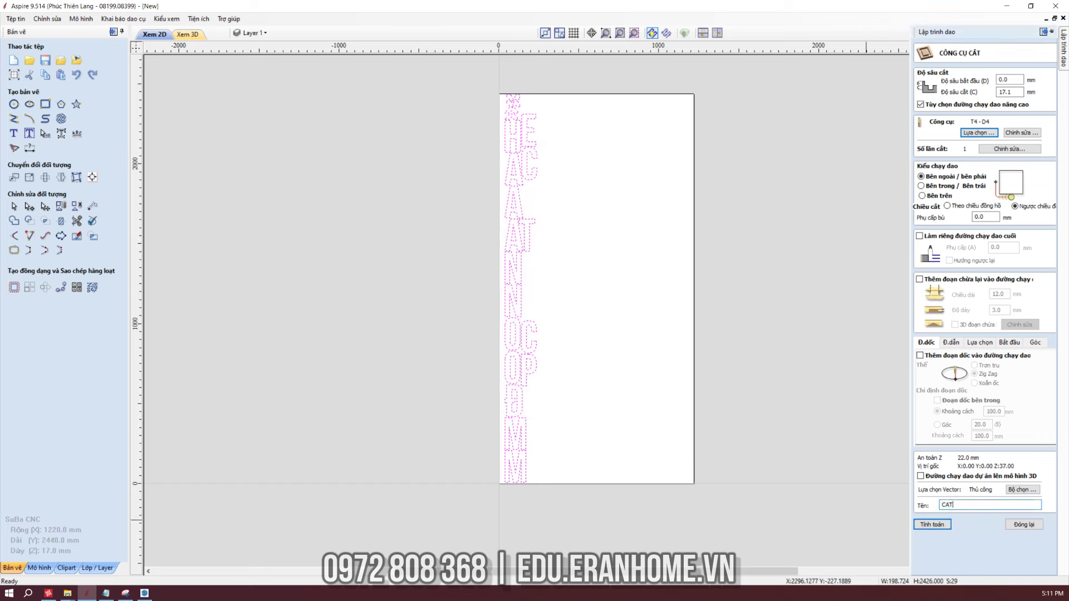
pyautogui.write('DUT')
pyautogui.click(937, 532)
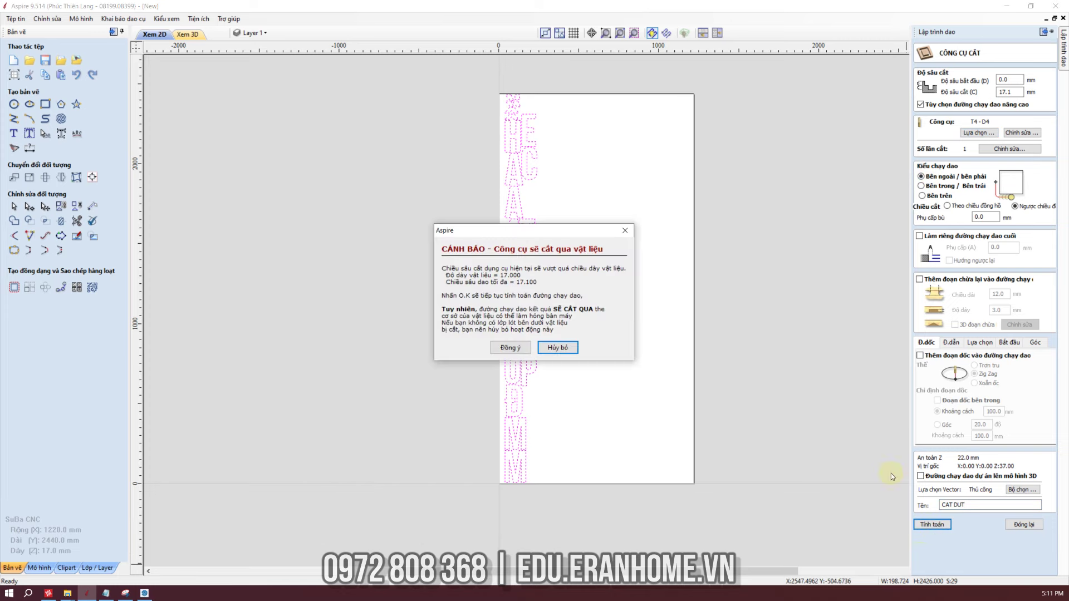
pyautogui.click(510, 349)
pyautogui.press('F2')
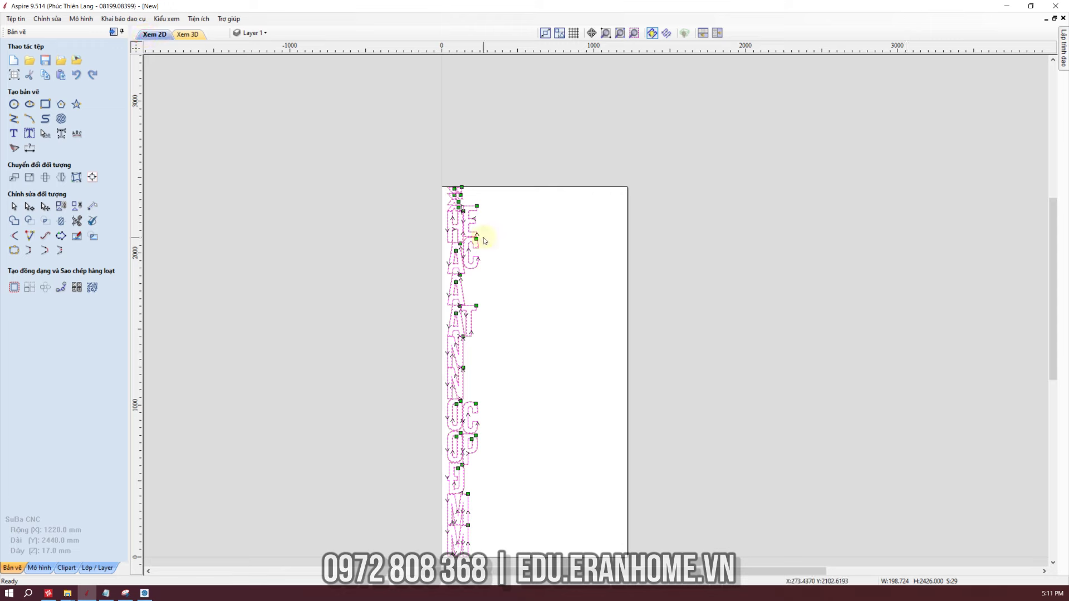
pyautogui.scroll(2, 477, 236)
pyautogui.scroll(2, 489, 273)
pyautogui.scroll(-3, 489, 278)
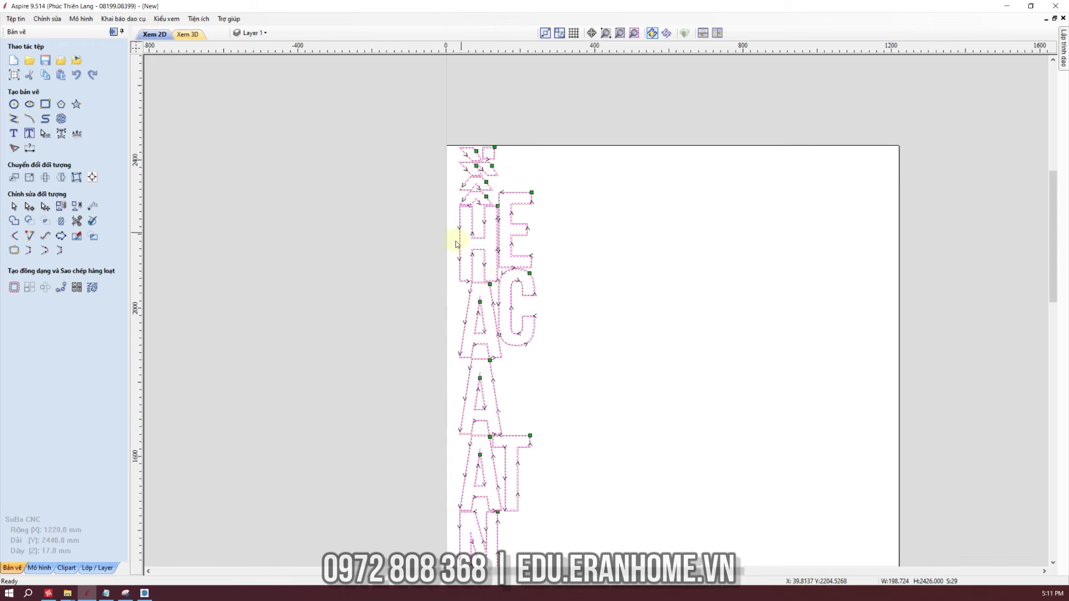
pyautogui.click(1064, 50)
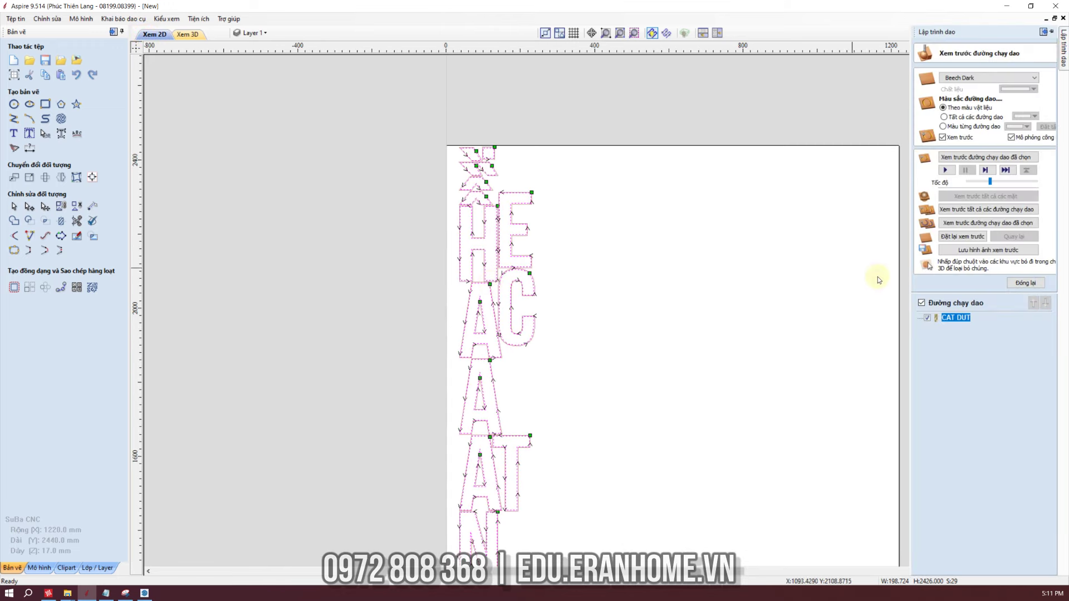
# Choose the '4 Dau (mm) (*.nc)' post-processor for saving the CAT DUT toolpath
pyautogui.click(1025, 283)
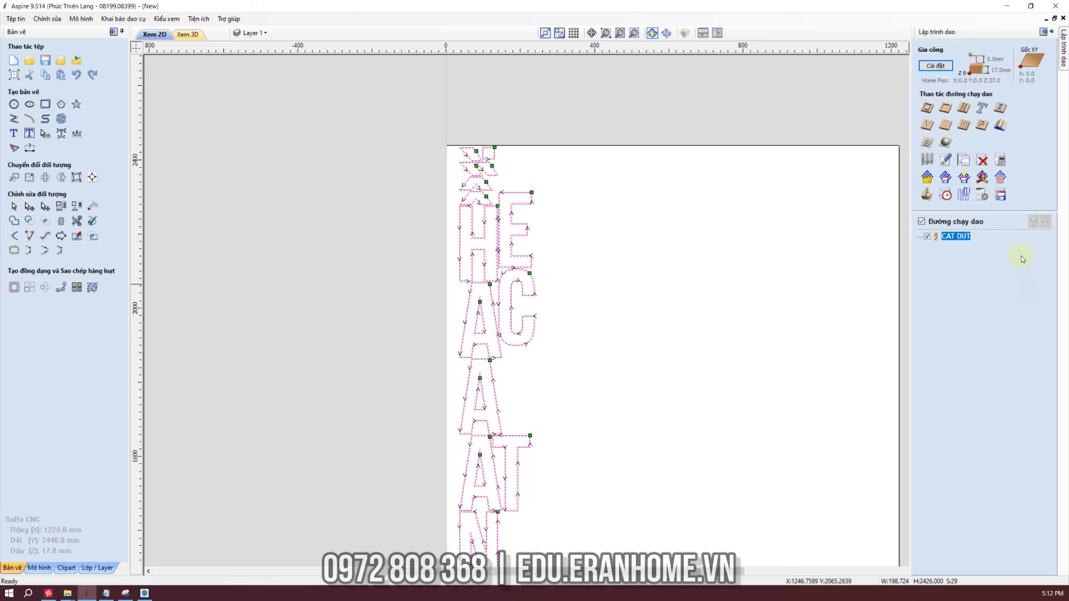
pyautogui.click(1003, 203)
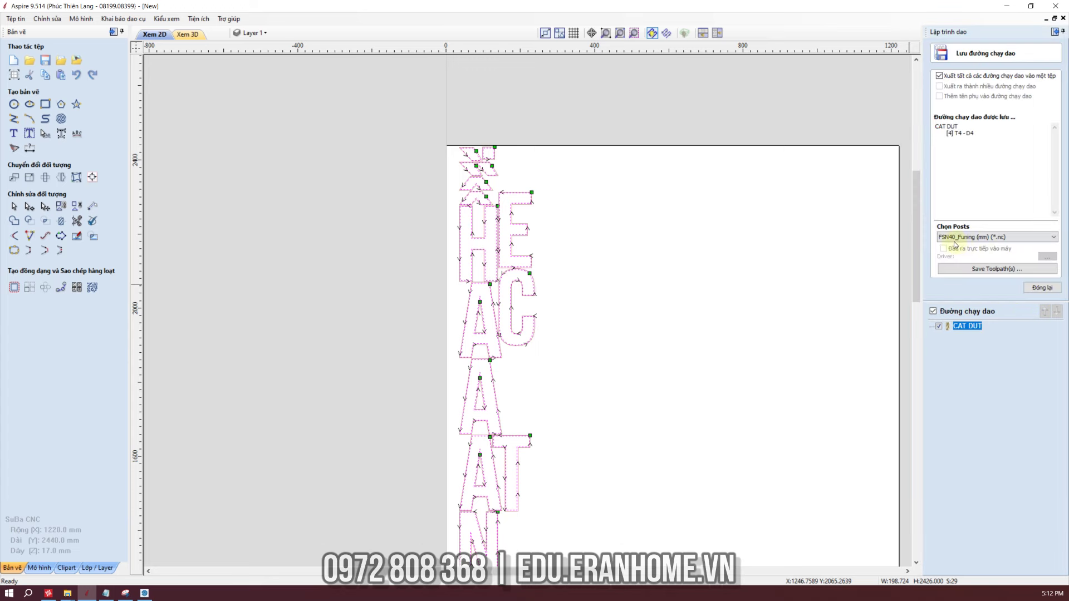
pyautogui.click(955, 238)
pyautogui.scroll(3, 963, 256)
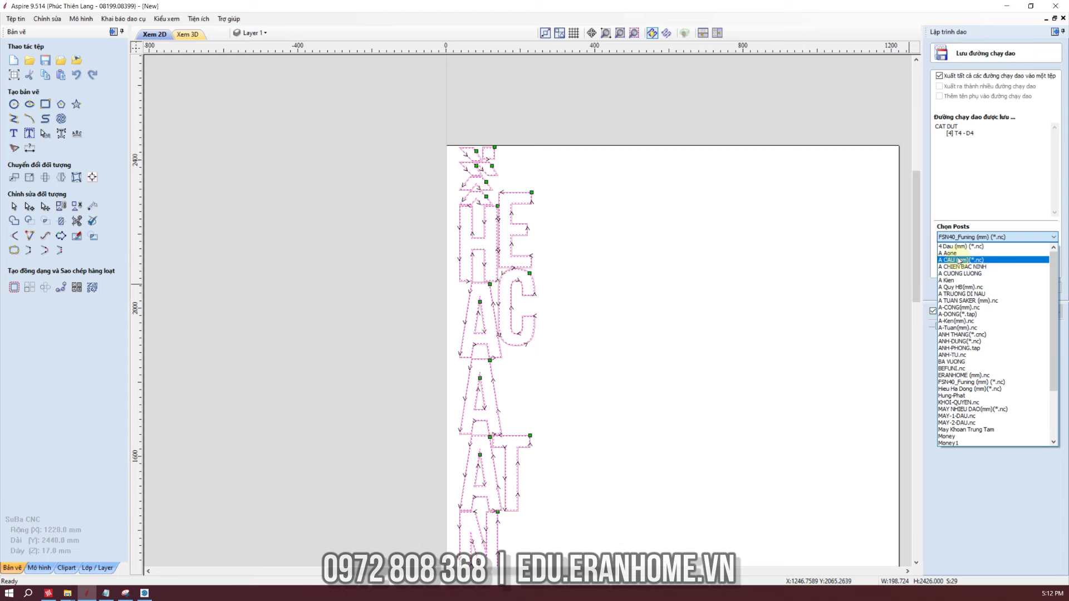
pyautogui.click(958, 246)
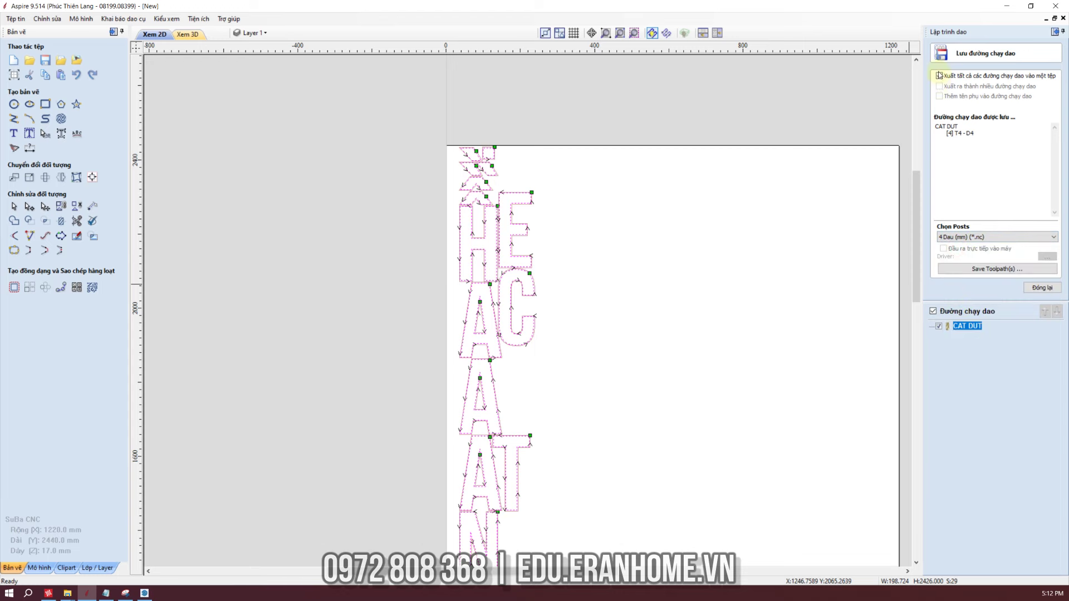
pyautogui.click(996, 268)
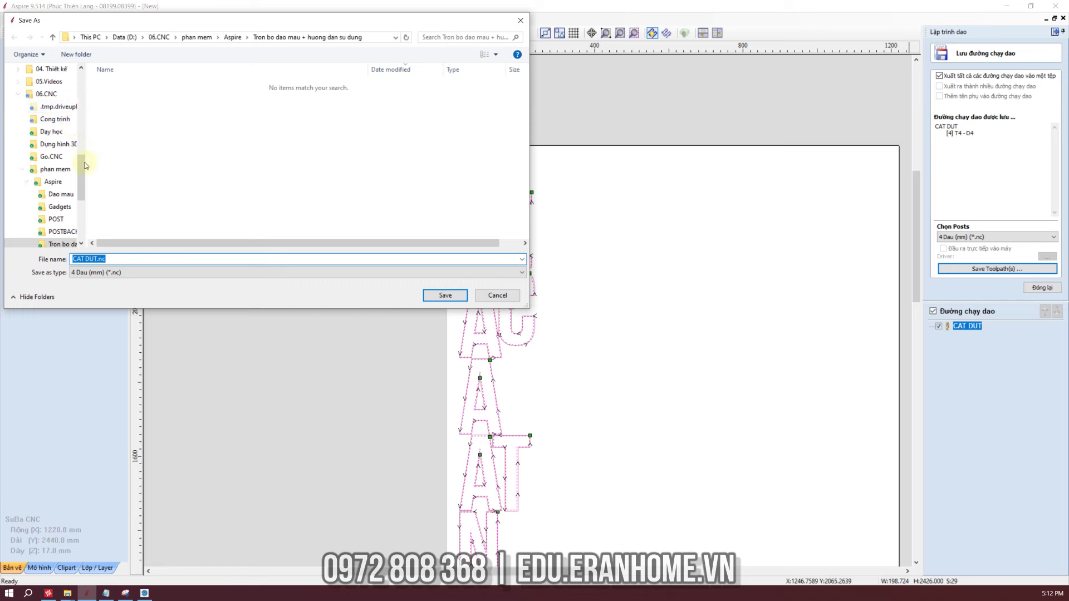
# Save the toolpath to the Desktop as 'CAT CHU ABC.nc'
pyautogui.moveTo(84, 166); pyautogui.dragTo(81, 89)
pyautogui.click(43, 89)
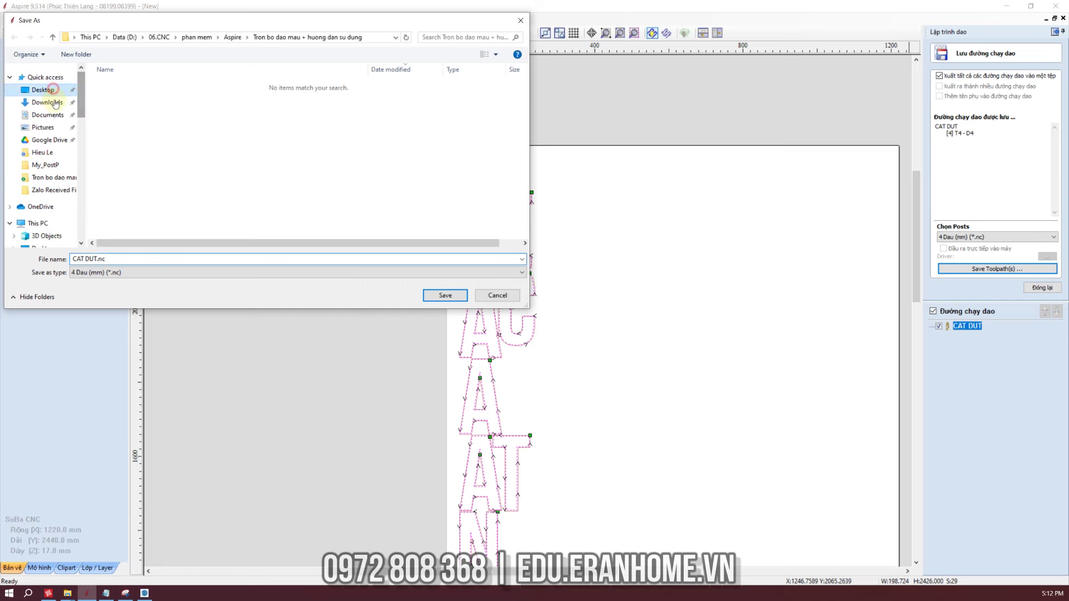
pyautogui.click(117, 258)
pyautogui.write('CA')
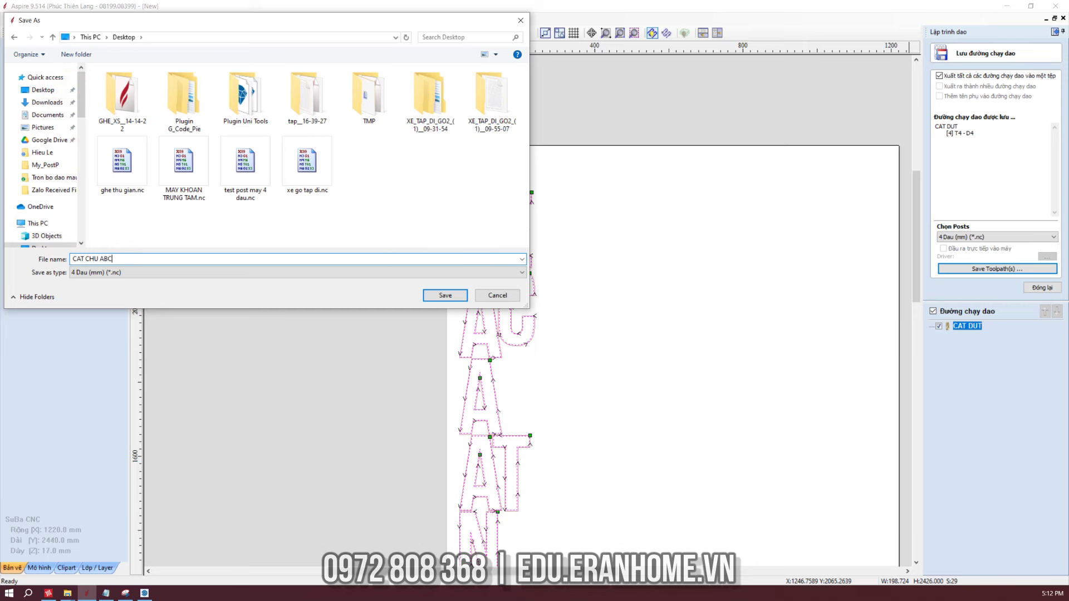
pyautogui.moveTo(42, 159)
pyautogui.click(453, 297)
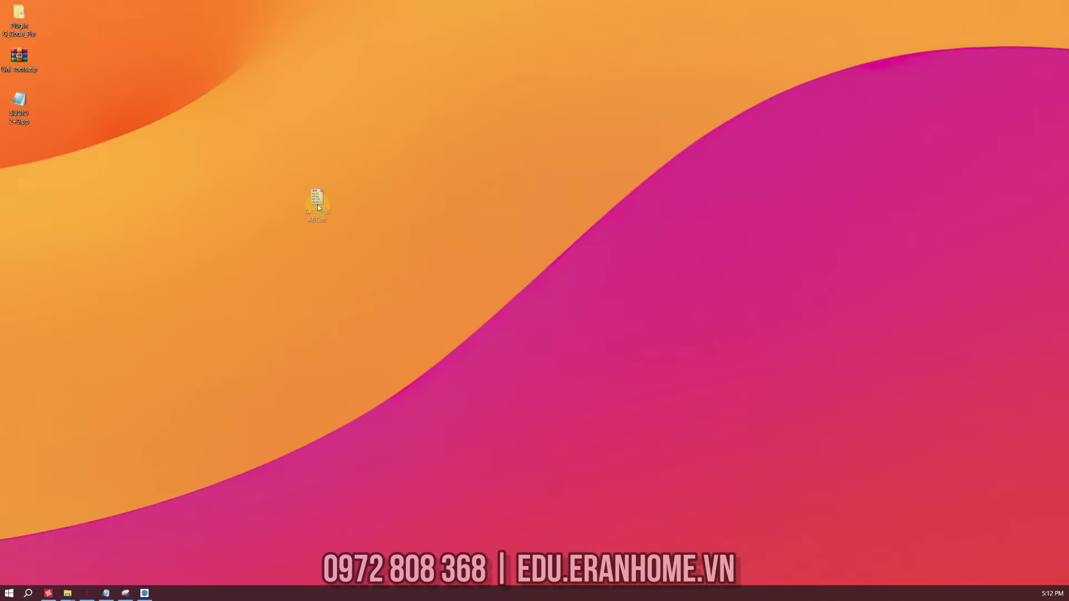
# Open CAT CHU ABC.nc in CIMCO Edit 8 and show its zoomed backplot
pyautogui.moveTo(319, 207); pyautogui.dragTo(22, 152)
pyautogui.doubleClick(24, 155)
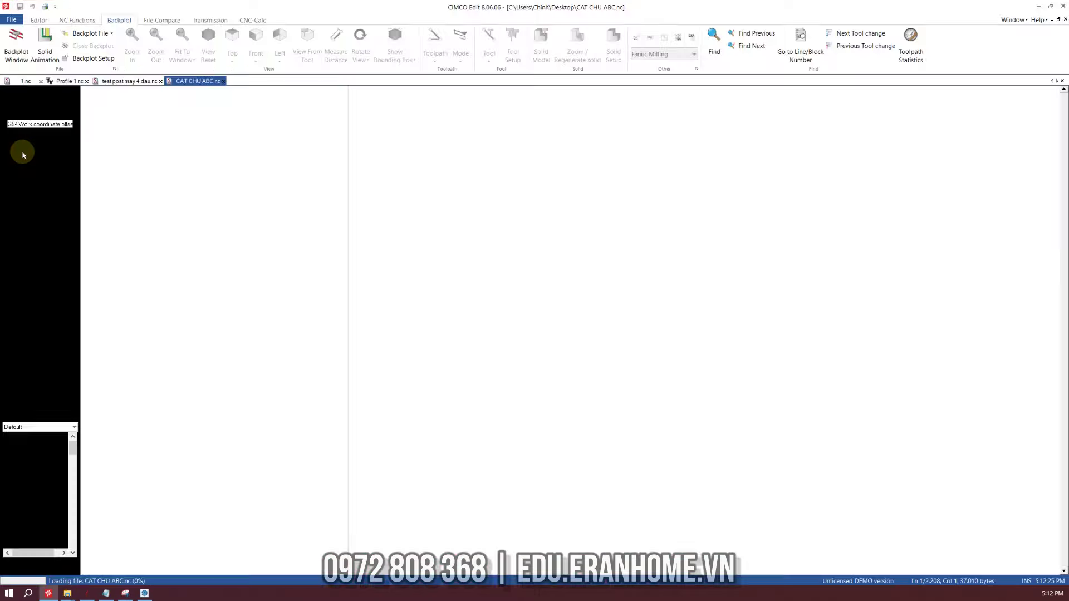
pyautogui.click(18, 49)
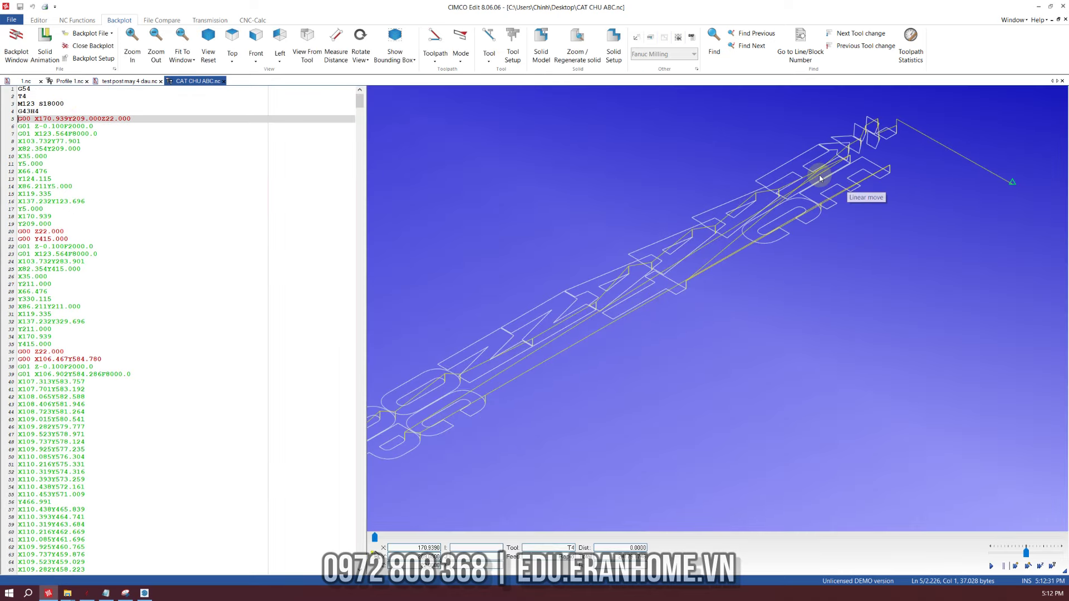
pyautogui.scroll(-2, 780, 205)
pyautogui.scroll(-2, 583, 363)
pyautogui.scroll(-1, 512, 397)
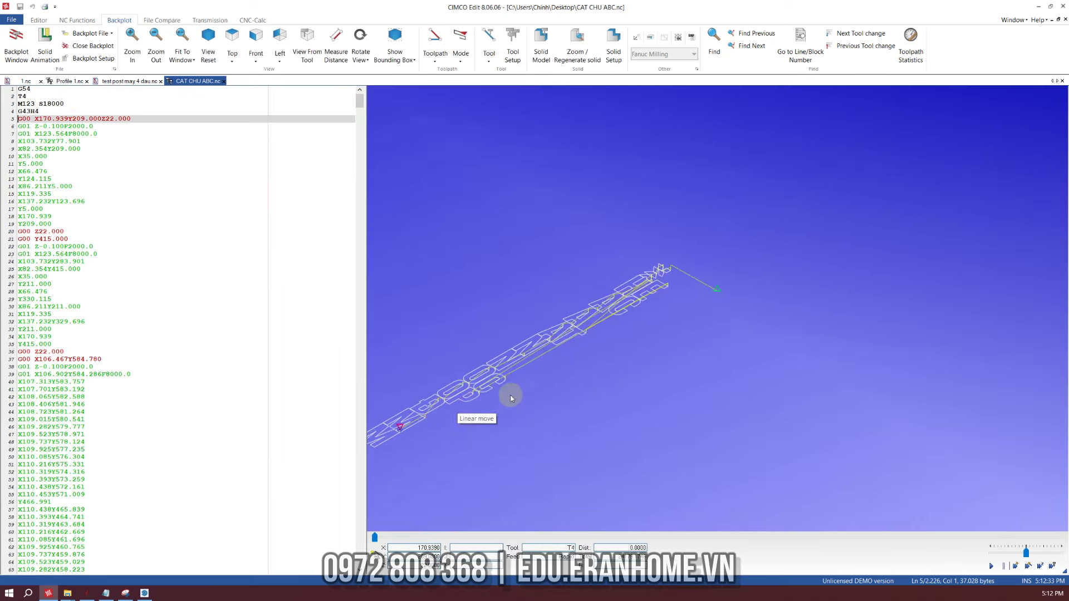
pyautogui.scroll(2, 479, 401)
pyautogui.scroll(2, 442, 405)
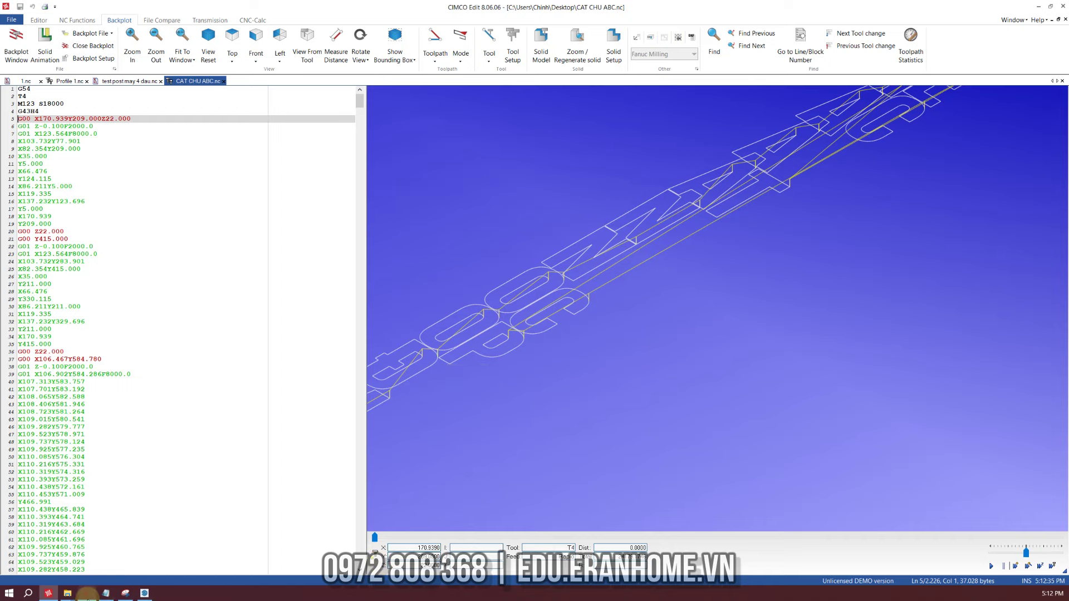
# Zoom in on the Aspire lettering toolpath to compare it, then return to CIMCO
pyautogui.click(87, 593)
pyautogui.scroll(2, 420, 358)
pyautogui.scroll(2, 420, 361)
pyautogui.scroll(2, 422, 367)
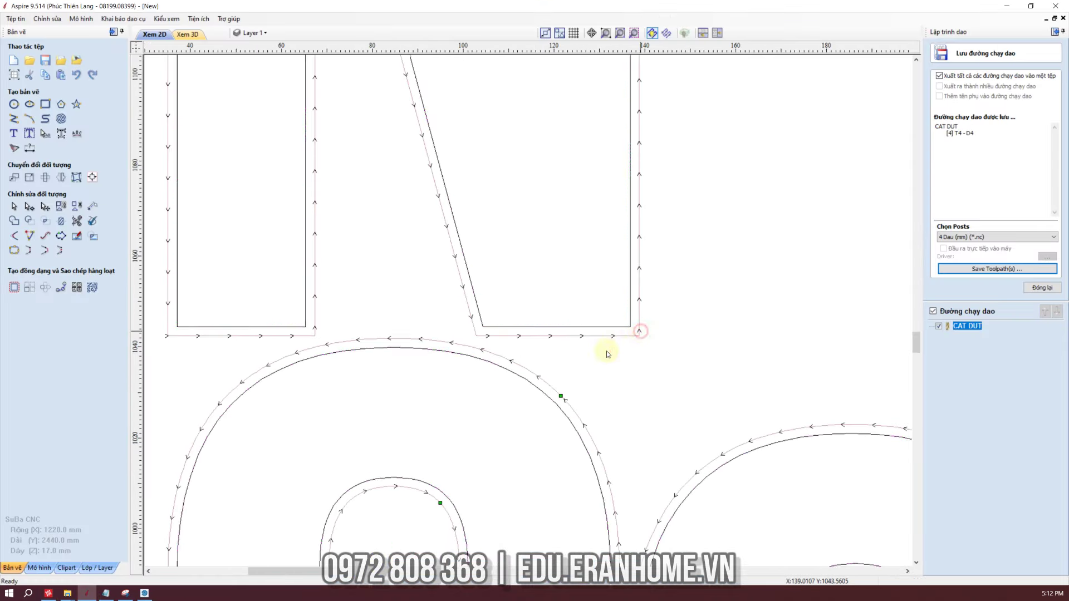
pyautogui.scroll(3, 429, 351)
pyautogui.scroll(3, 515, 296)
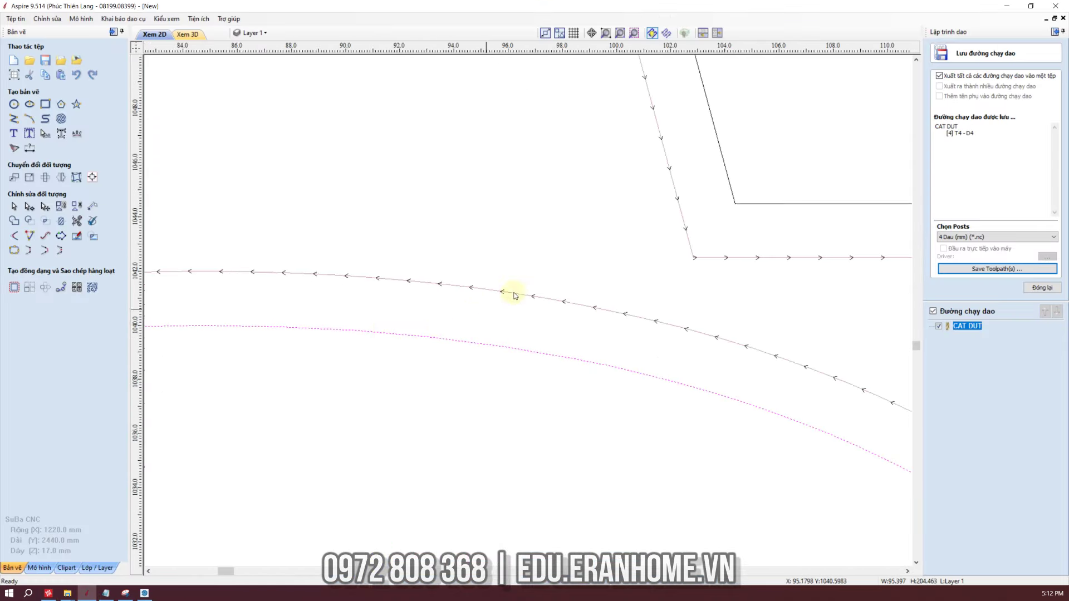
pyautogui.scroll(-2, 501, 150)
pyautogui.scroll(-2, 401, 245)
pyautogui.scroll(-2, 412, 370)
pyautogui.scroll(3, 426, 339)
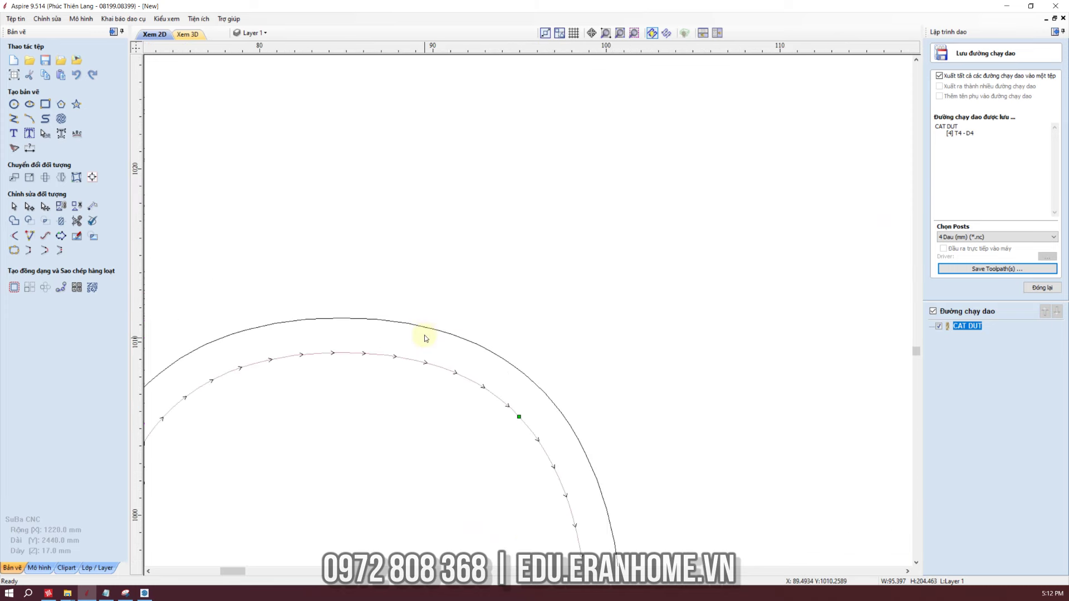
pyautogui.click(48, 594)
# Zoom in and out on the CIMCO letter backplot, then return to the Aspire drawing
pyautogui.scroll(3, 509, 298)
pyautogui.scroll(3, 520, 313)
pyautogui.scroll(3, 477, 327)
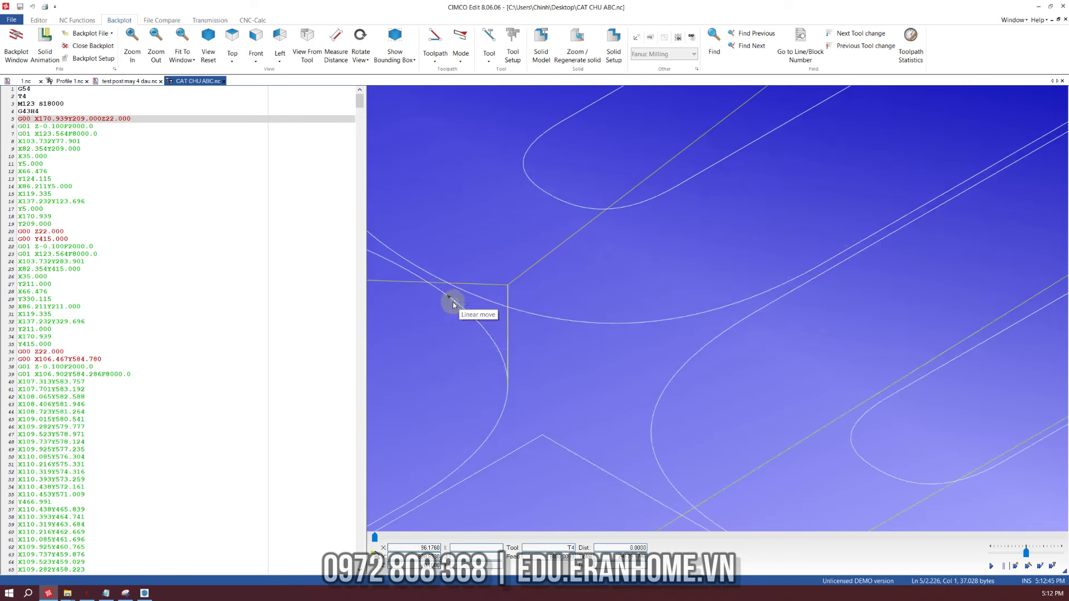
pyautogui.scroll(1, 457, 307)
pyautogui.scroll(-3, 556, 319)
pyautogui.scroll(3, 668, 374)
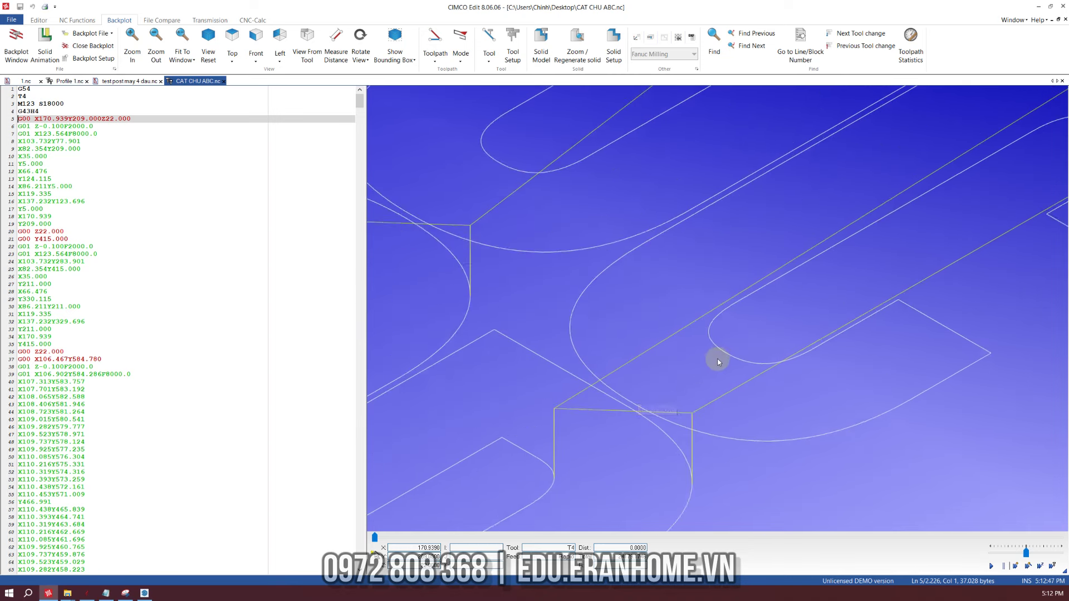
pyautogui.scroll(3, 717, 356)
pyautogui.scroll(-3, 700, 271)
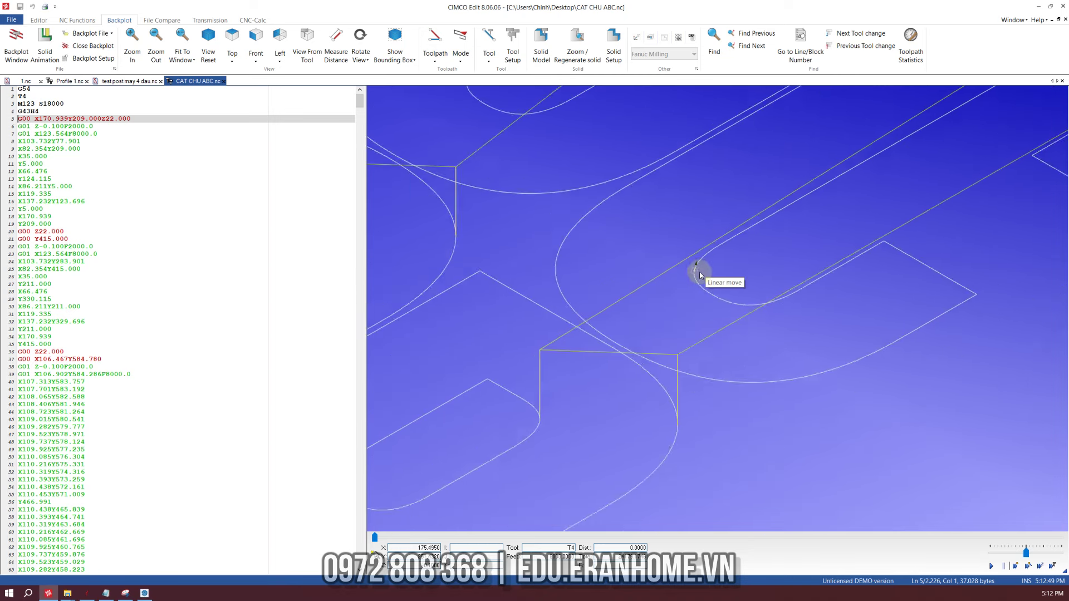
pyautogui.scroll(-3, 700, 273)
pyautogui.scroll(-3, 700, 273)
pyautogui.scroll(-2, 696, 275)
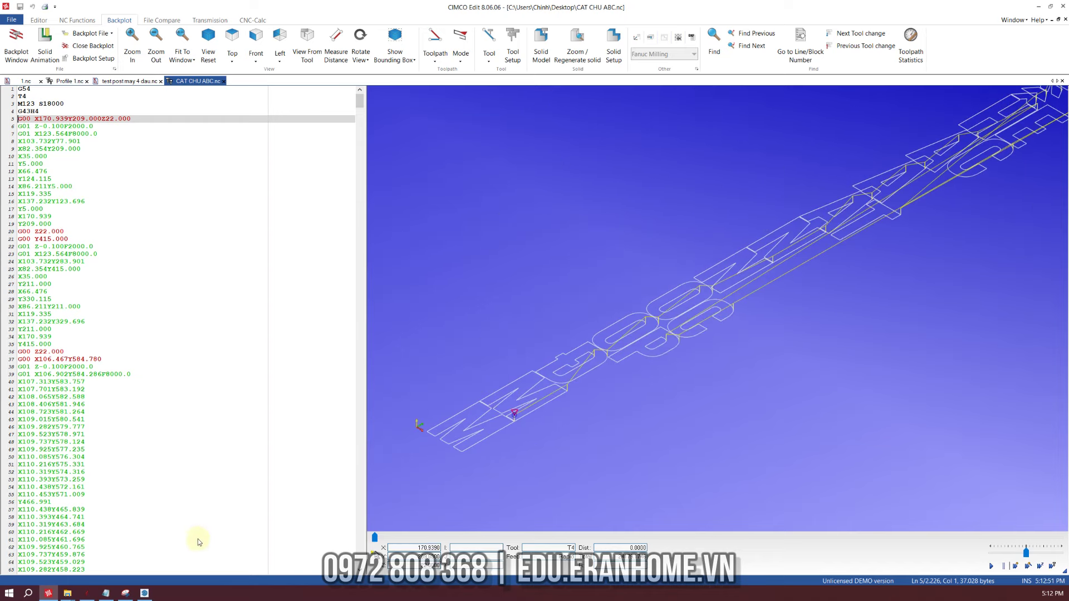
pyautogui.click(86, 593)
pyautogui.scroll(-3, 453, 255)
pyautogui.scroll(-3, 451, 248)
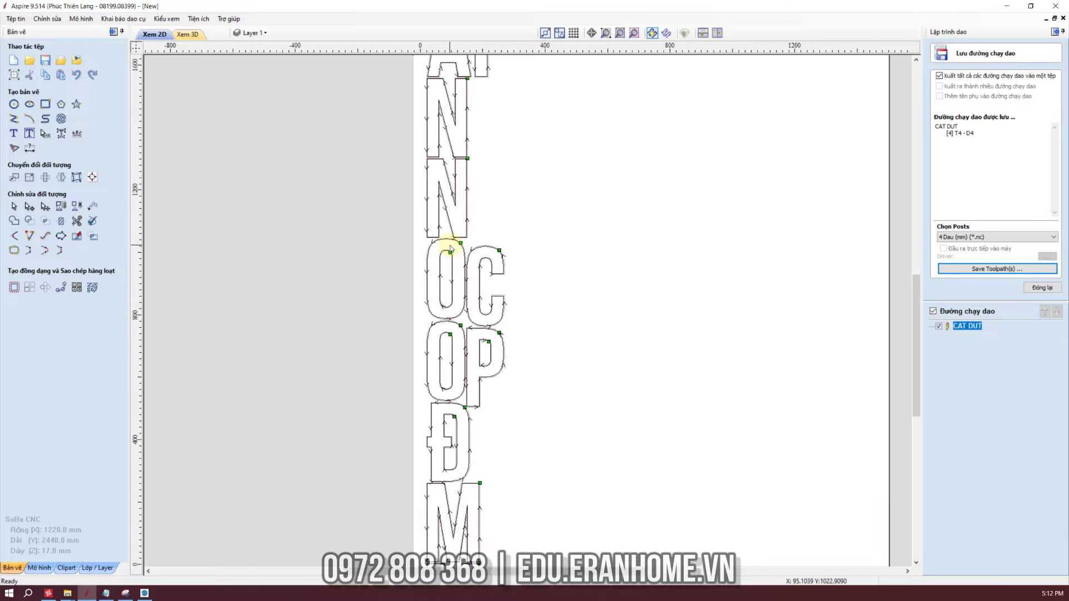
pyautogui.scroll(-3, 451, 249)
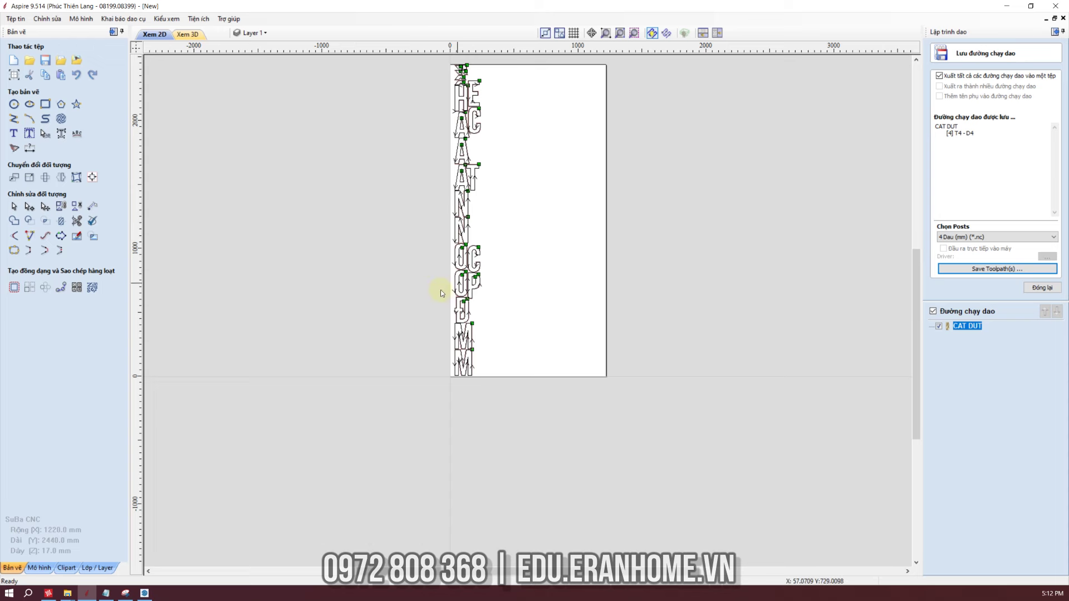
pyautogui.scroll(-1, 429, 293)
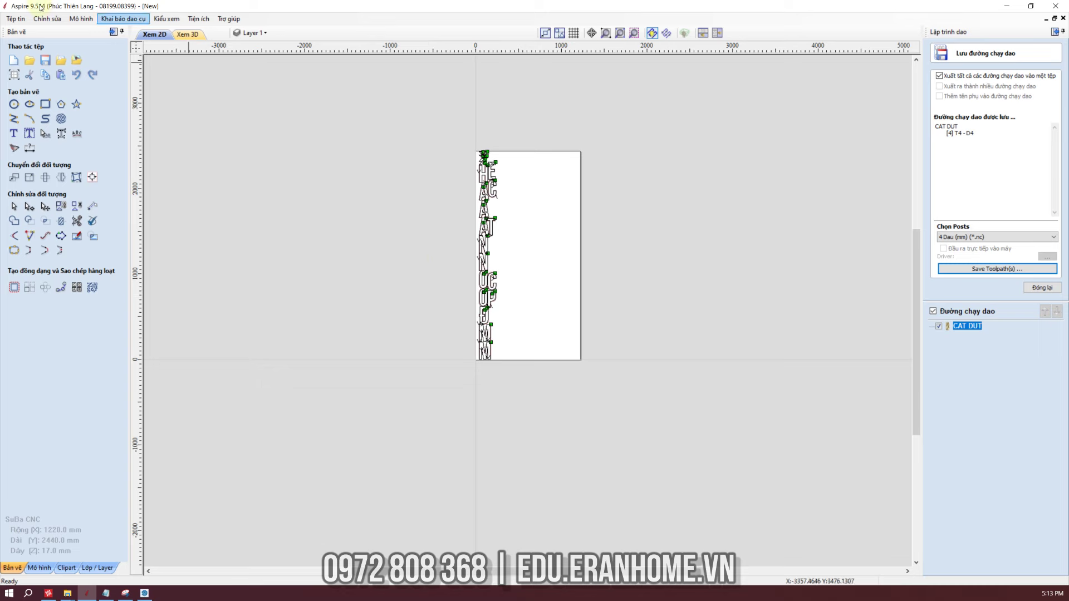
# Start a new 1220 × 2440 × 17 mm job, discarding the nested-letter job unsaved
pyautogui.click(13, 60)
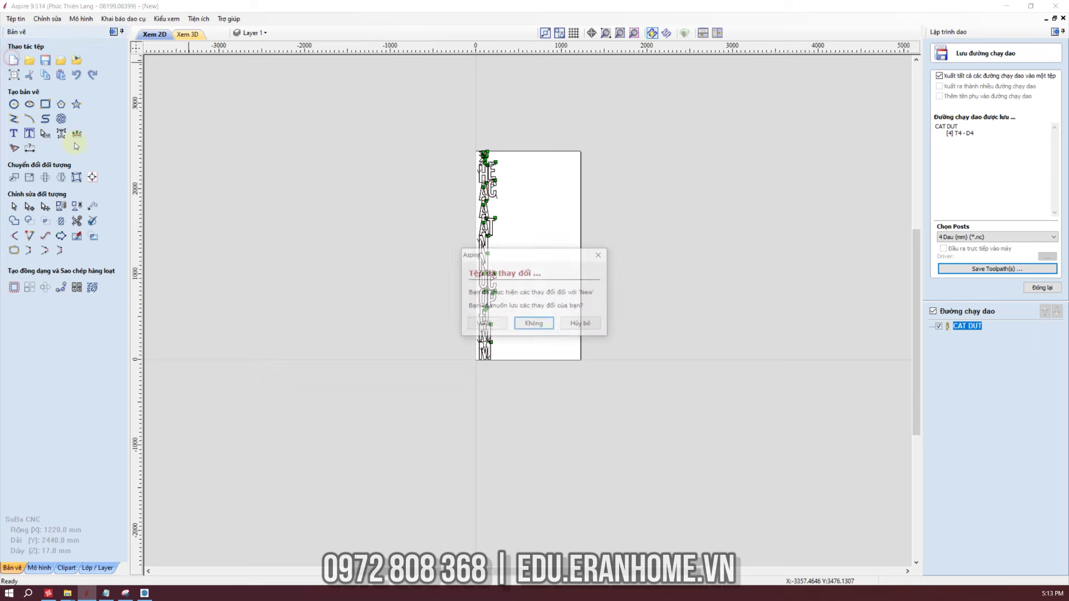
pyautogui.click(535, 325)
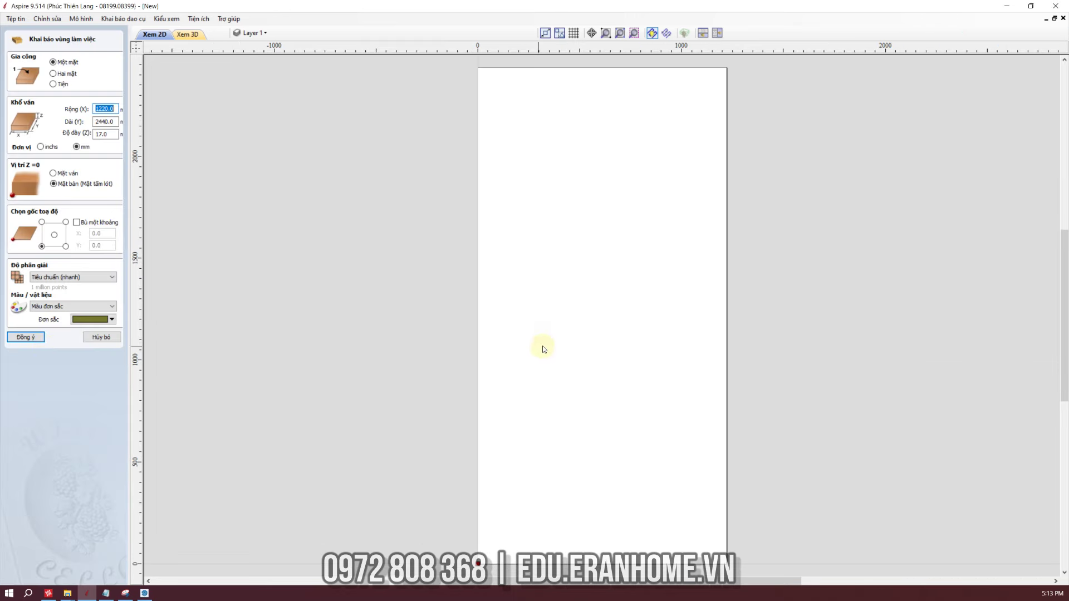
pyautogui.click(25, 336)
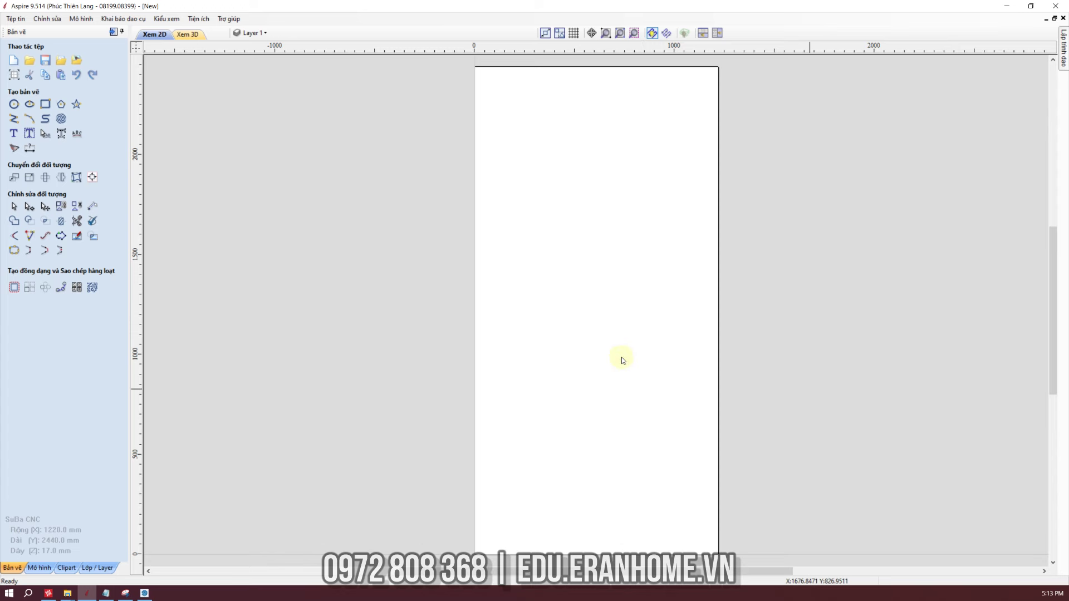
# Draw a rectangle 2000 mm wide by 1000 mm tall on the sheet
pyautogui.click(45, 110)
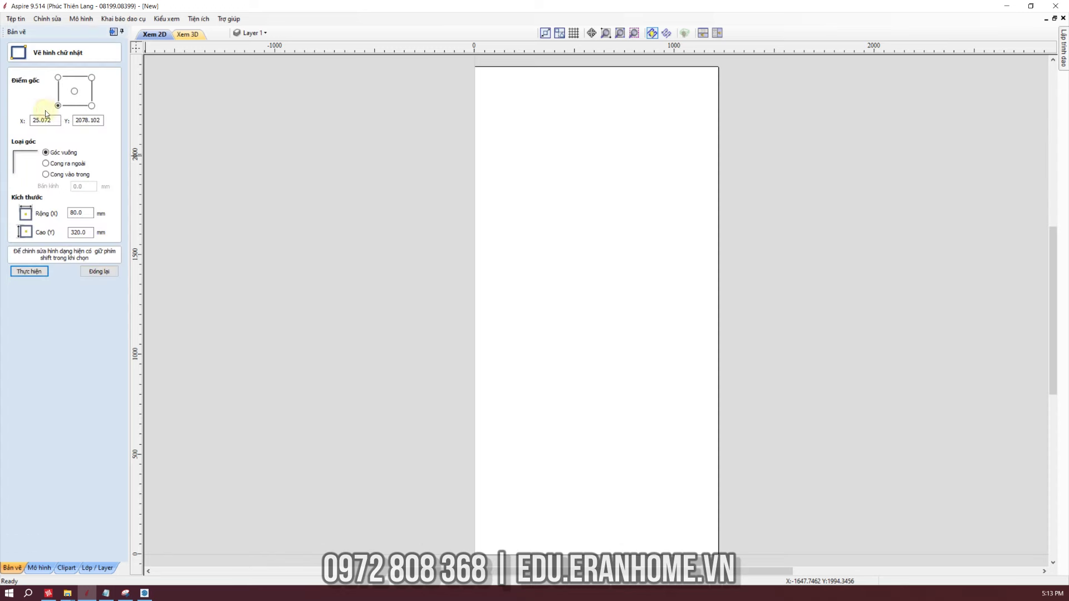
pyautogui.moveTo(84, 214); pyautogui.dragTo(44, 220)
pyautogui.write('2000')
pyautogui.click(29, 271)
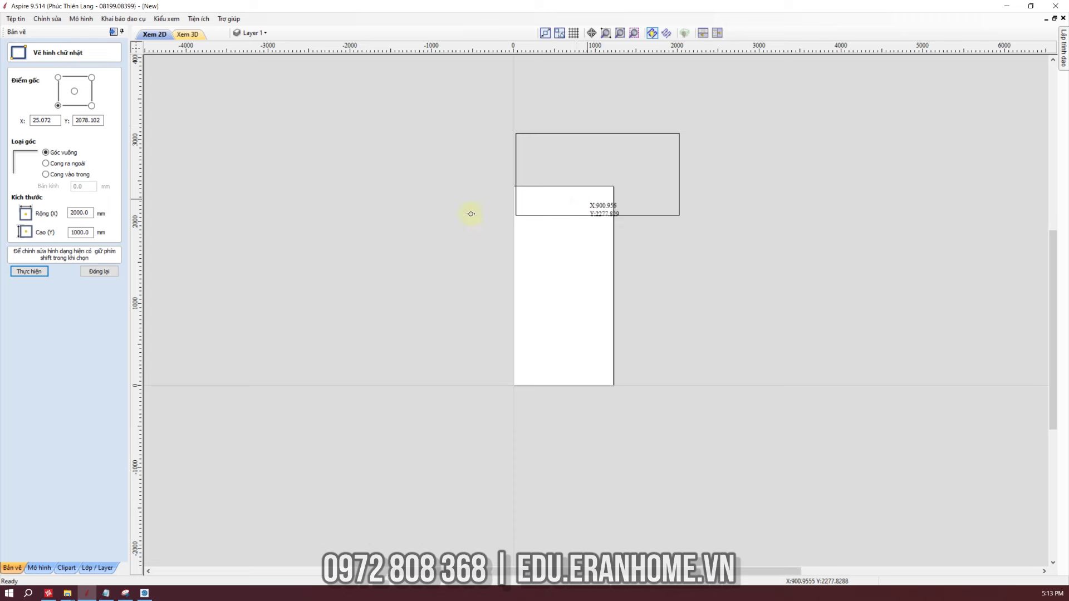
pyautogui.click(101, 272)
pyautogui.scroll(2, 672, 126)
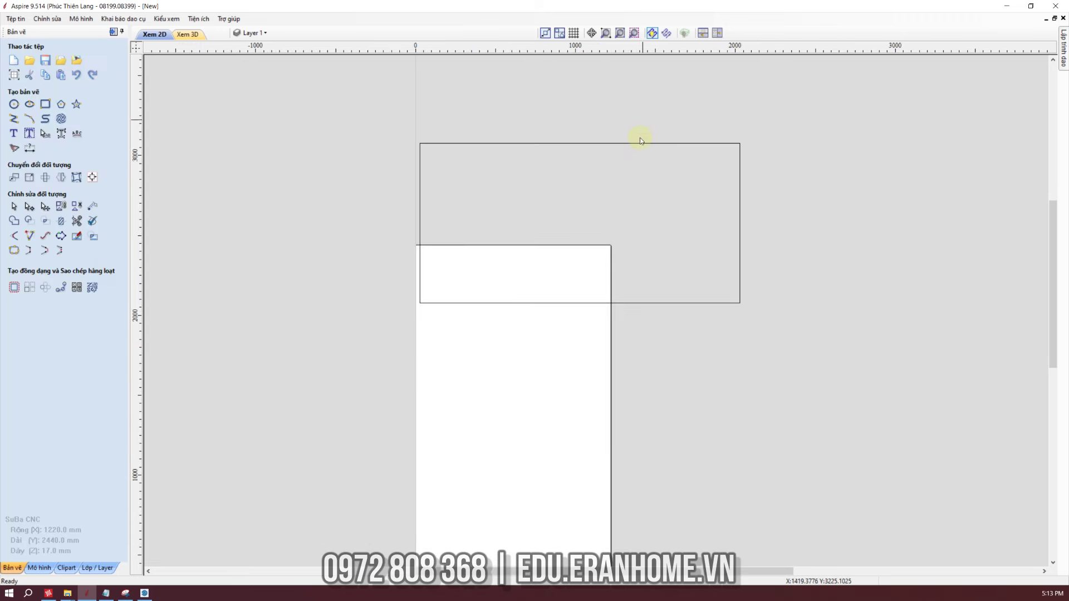
# Add the person's name as text 300 mm high, then select it
pyautogui.click(655, 146)
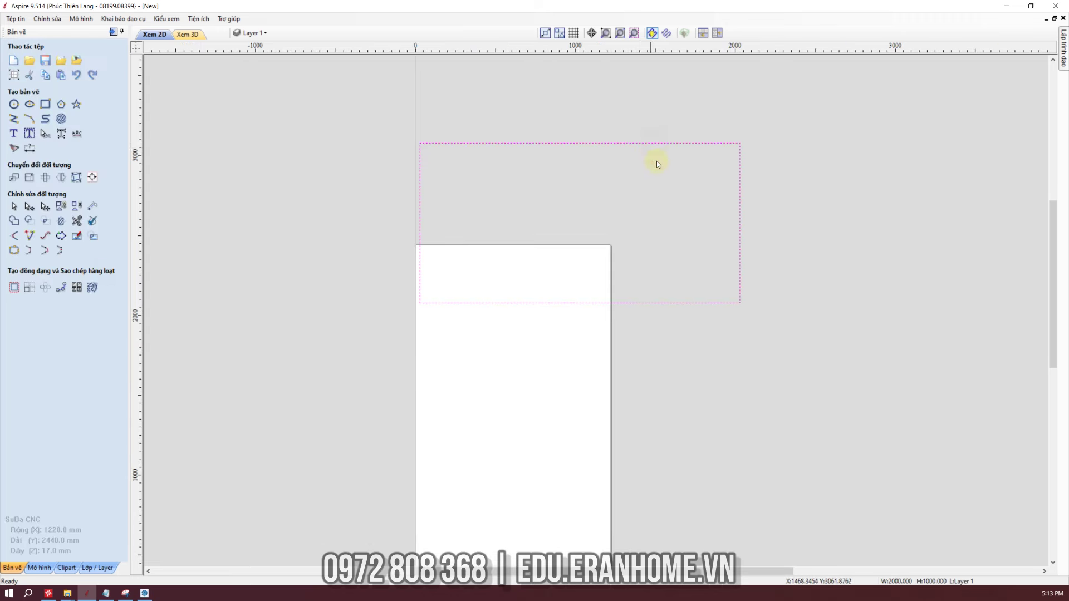
pyautogui.click(327, 418)
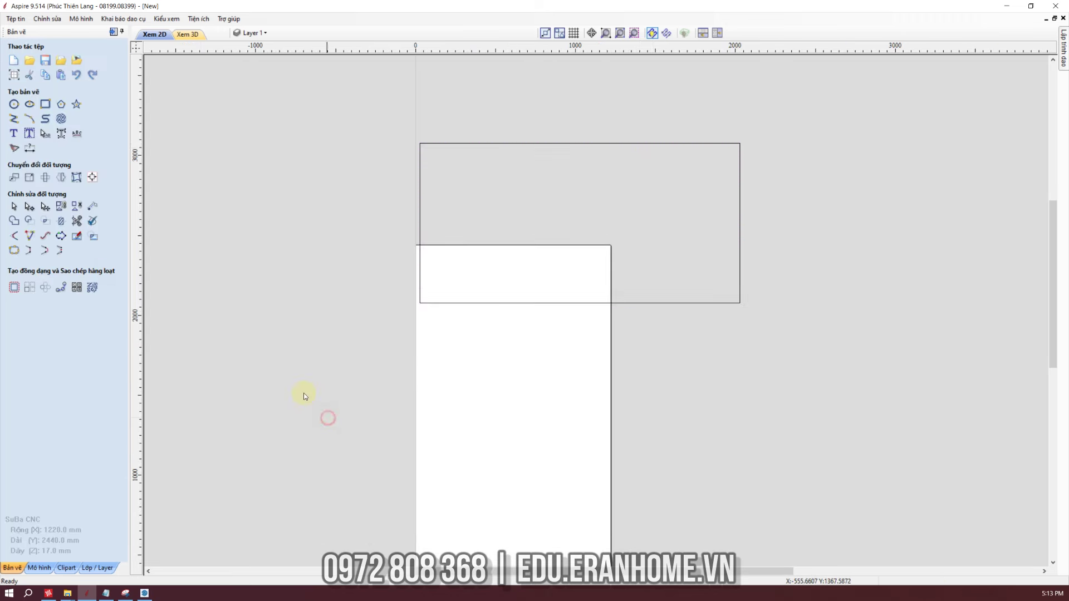
pyautogui.click(13, 136)
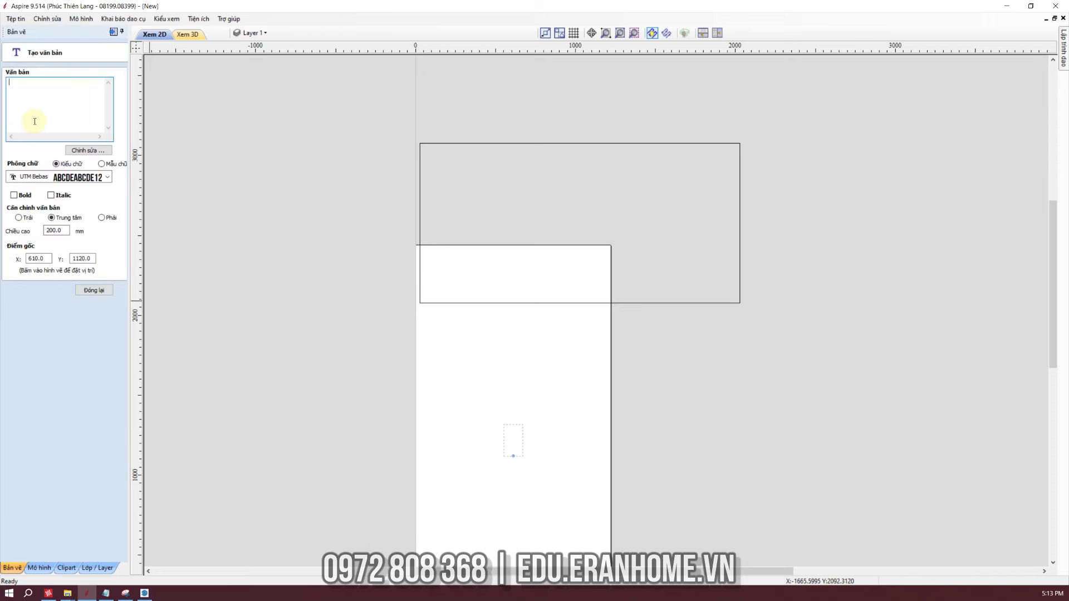
pyautogui.write('TAj V')
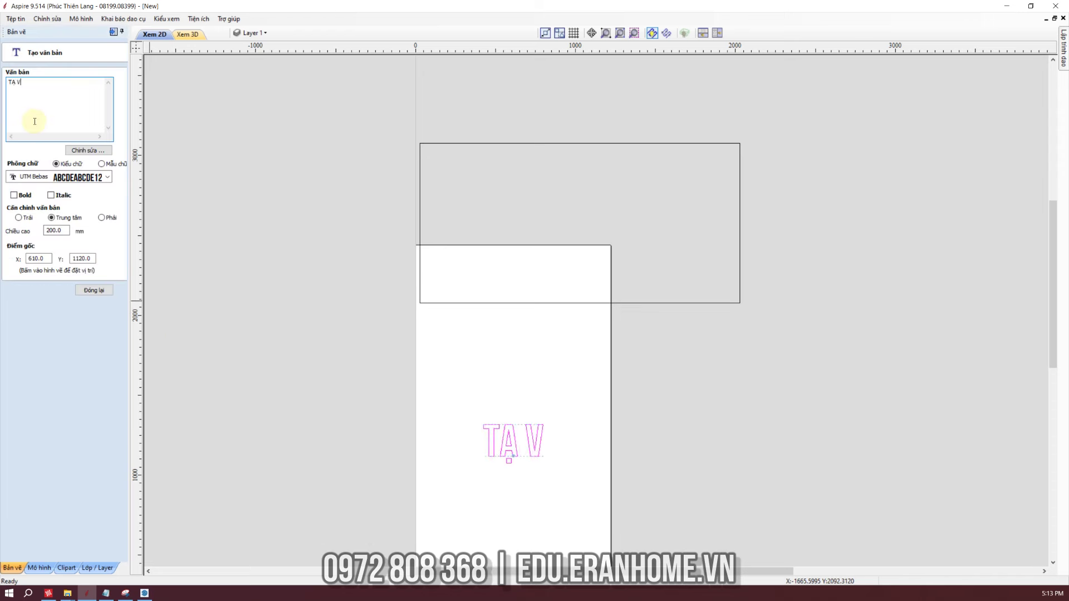
pyautogui.write('ĂN CHINH')
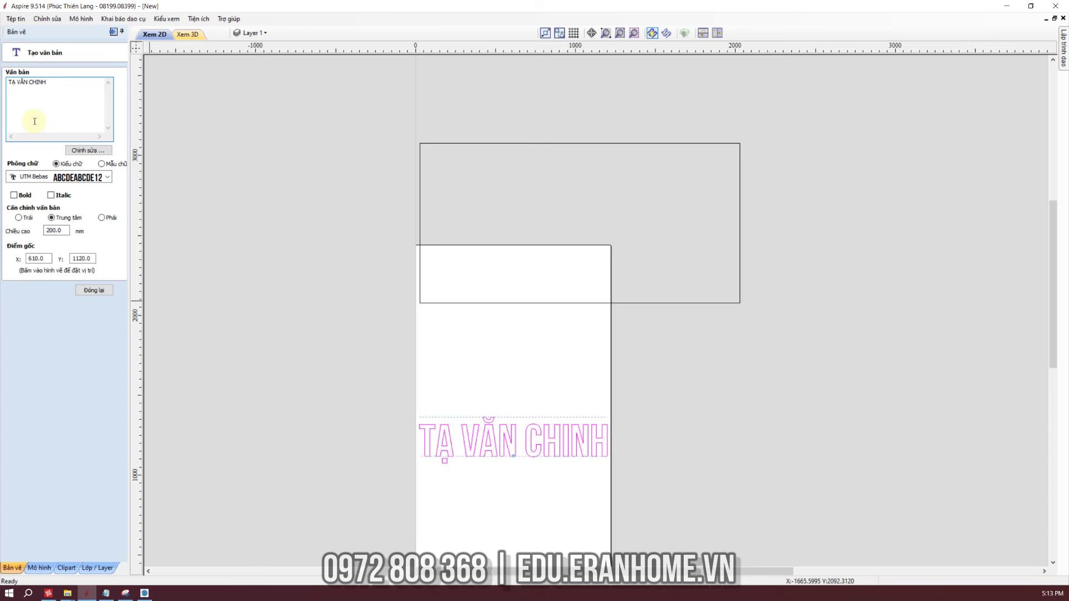
pyautogui.doubleClick(56, 230)
pyautogui.write('300')
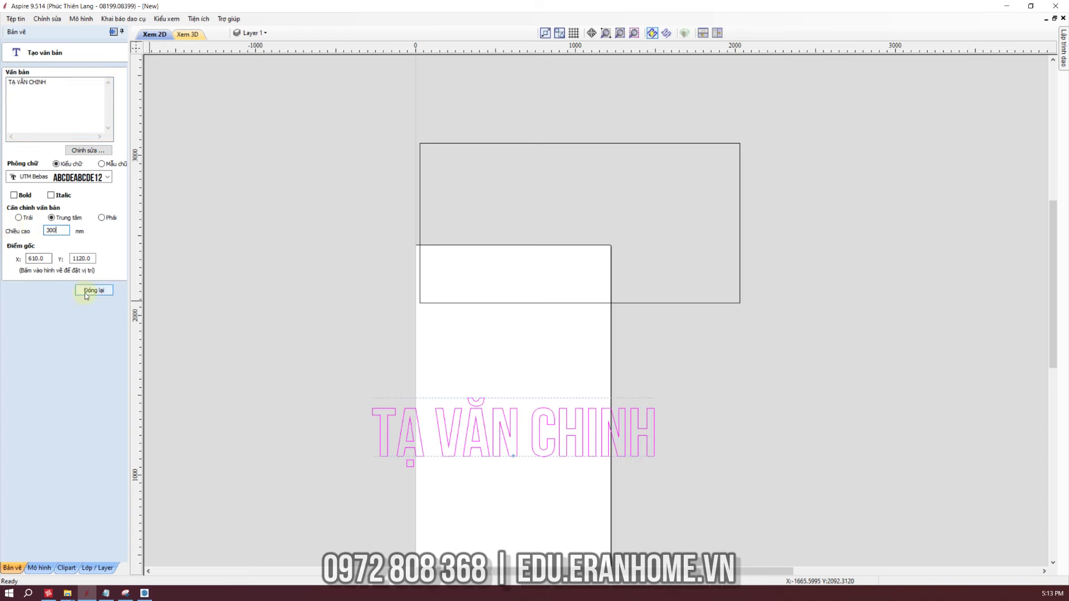
pyautogui.click(92, 290)
pyautogui.click(780, 438)
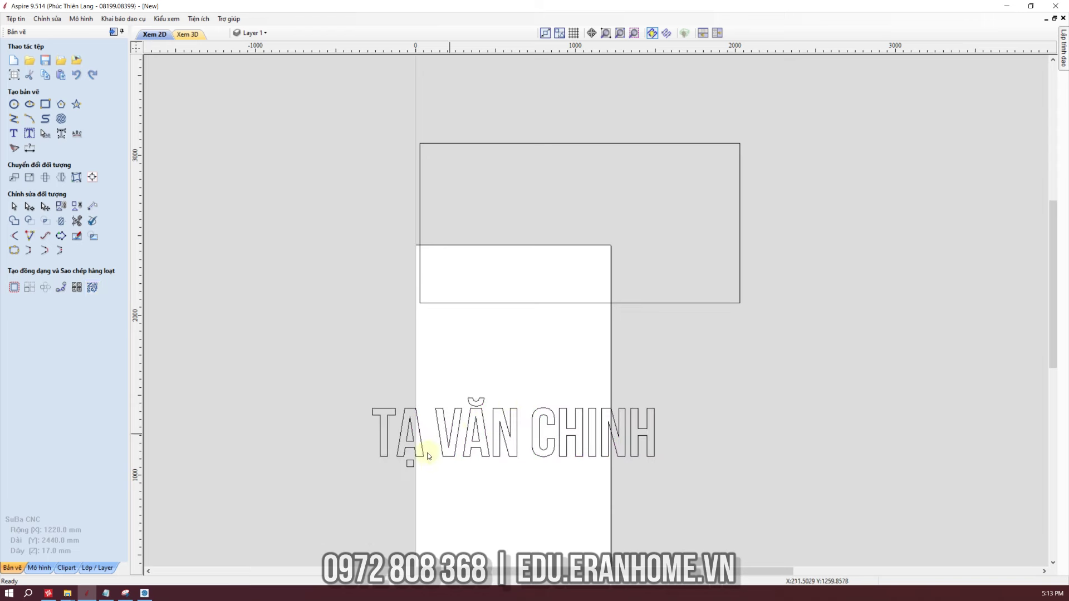
pyautogui.click(470, 421)
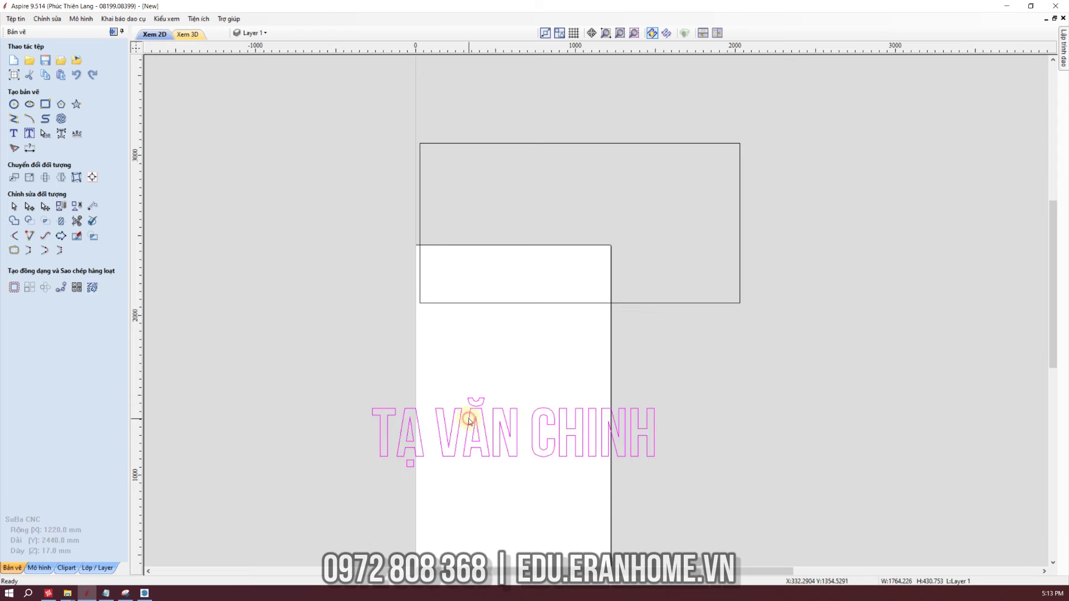
pyautogui.click(740, 163)
pyautogui.click(842, 446)
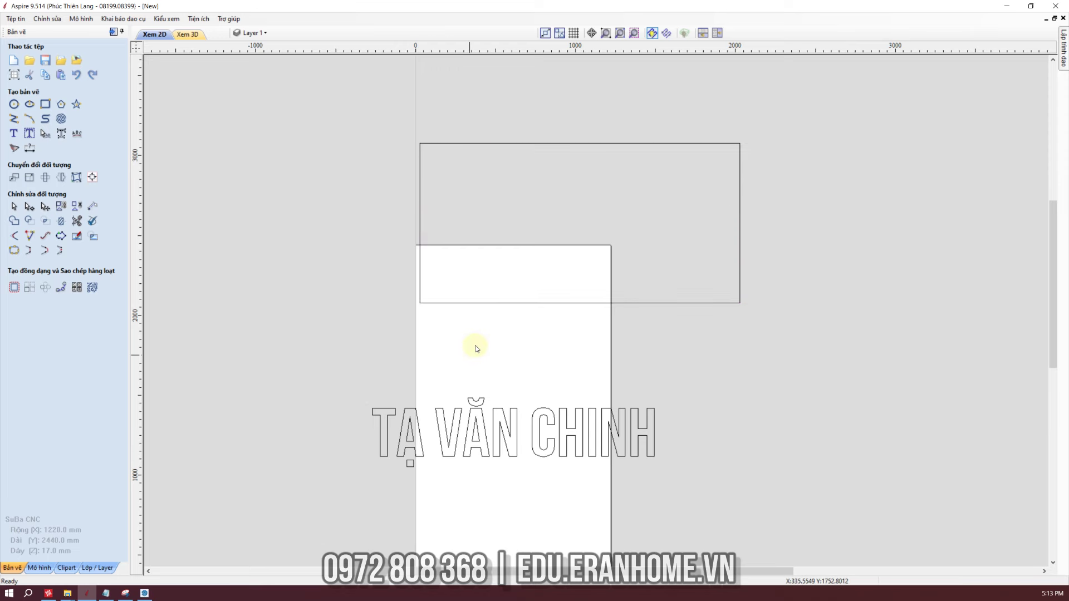
pyautogui.click(482, 422)
pyautogui.scroll(3, 479, 413)
pyautogui.scroll(2, 535, 379)
pyautogui.click(598, 342)
pyautogui.scroll(5, 432, 382)
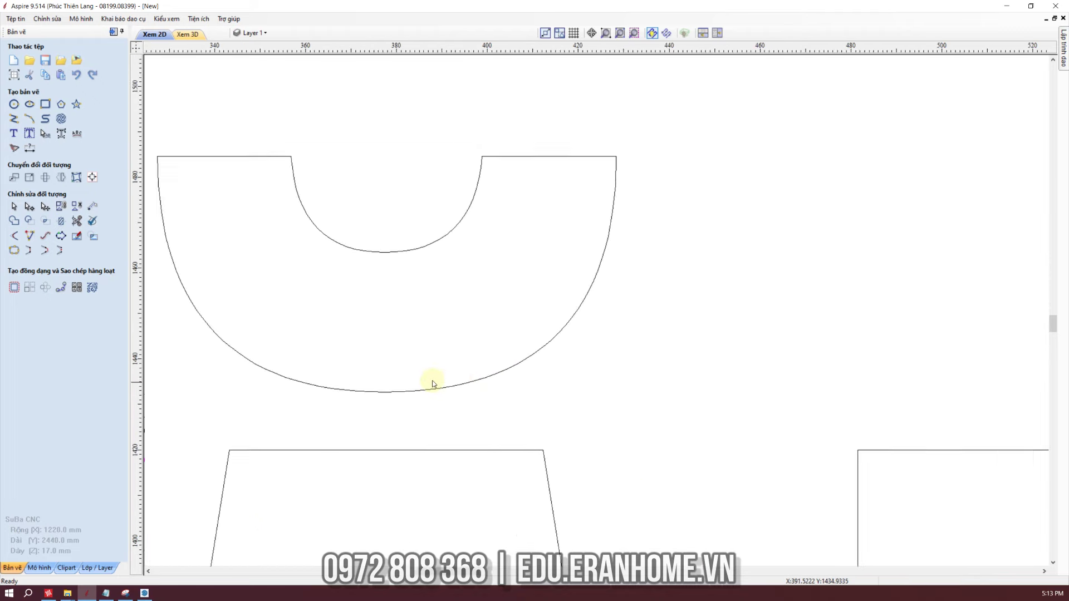
pyautogui.scroll(5, 413, 403)
pyautogui.scroll(5, 420, 398)
pyautogui.scroll(4, 422, 400)
pyautogui.scroll(3, 422, 400)
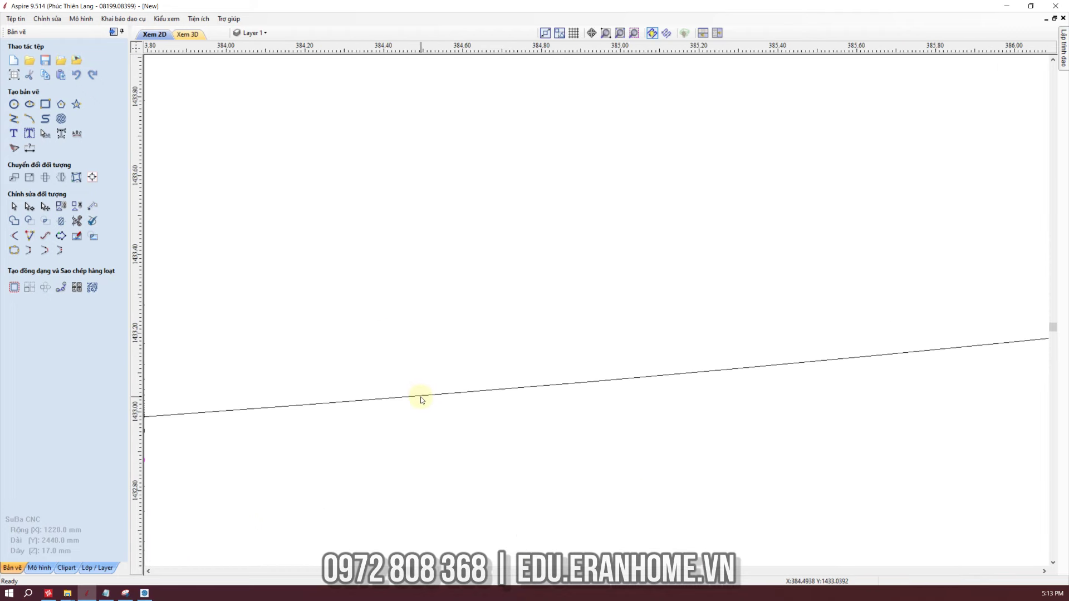
pyautogui.scroll(-2, 435, 401)
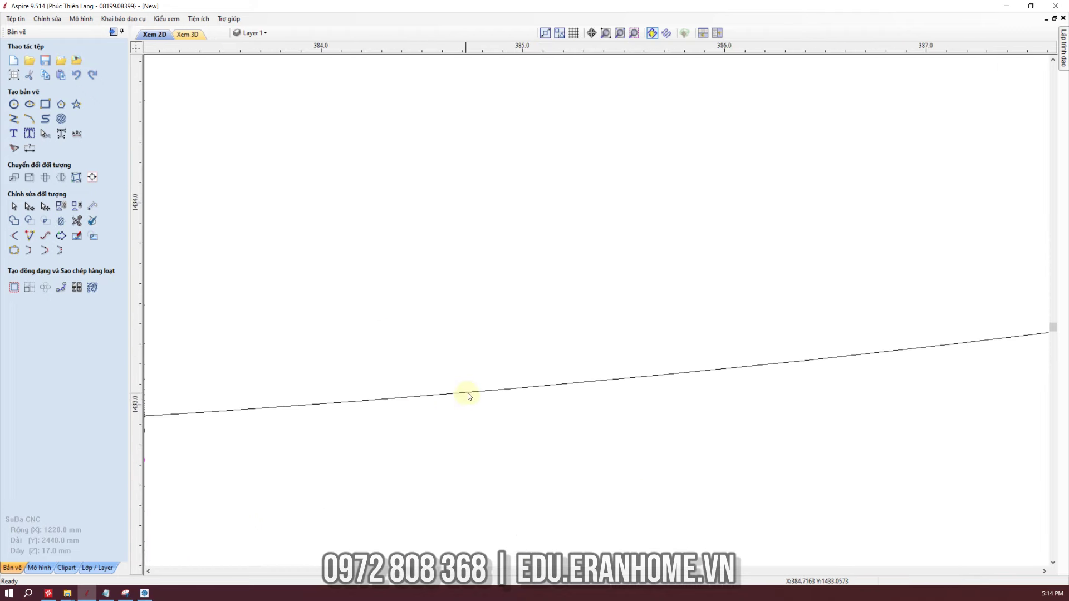
pyautogui.scroll(-2, 483, 395)
pyautogui.scroll(-2, 485, 393)
pyautogui.scroll(-3, 485, 394)
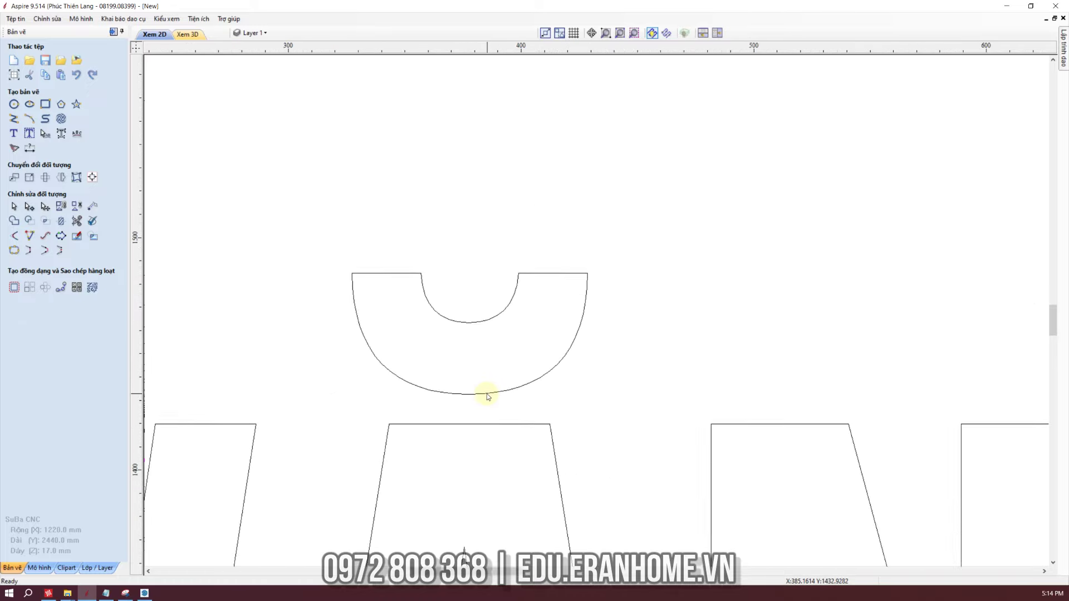
pyautogui.scroll(-3, 485, 394)
pyautogui.scroll(-1, 510, 288)
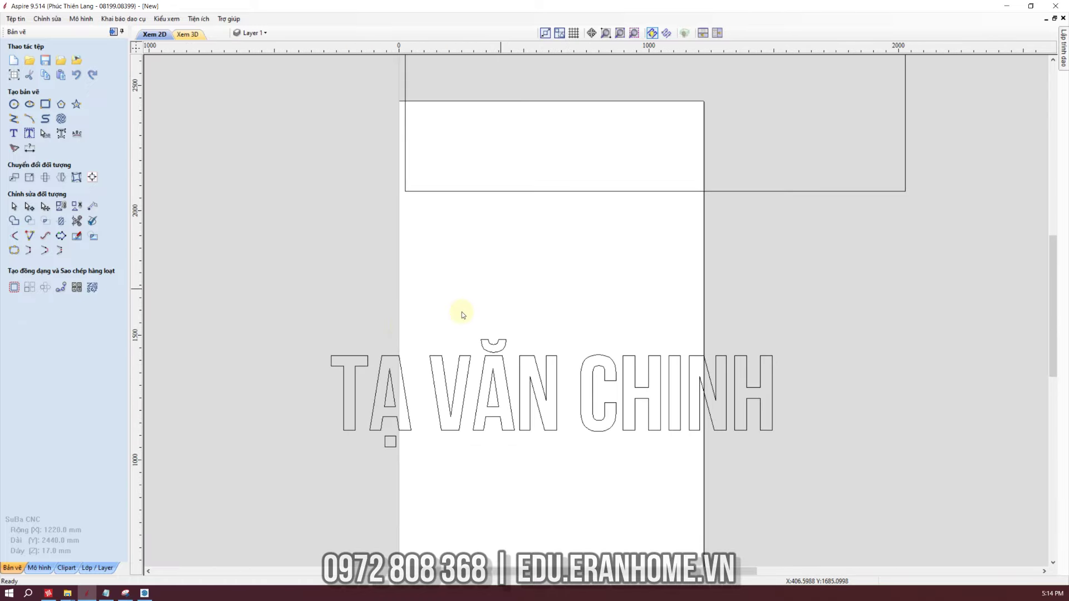
pyautogui.click(398, 361)
pyautogui.scroll(-1, 403, 381)
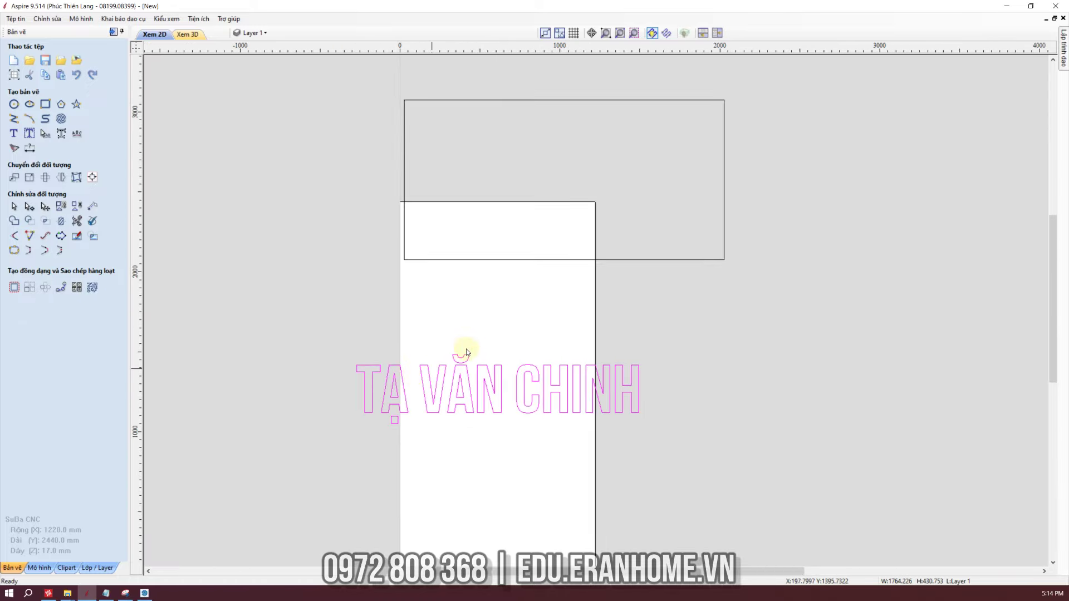
# Use Align Objects to centre the name text within the 2000 × 1000 mm rectangle
pyautogui.keyDown('shift'); pyautogui.click(725, 227); pyautogui.keyUp('shift')
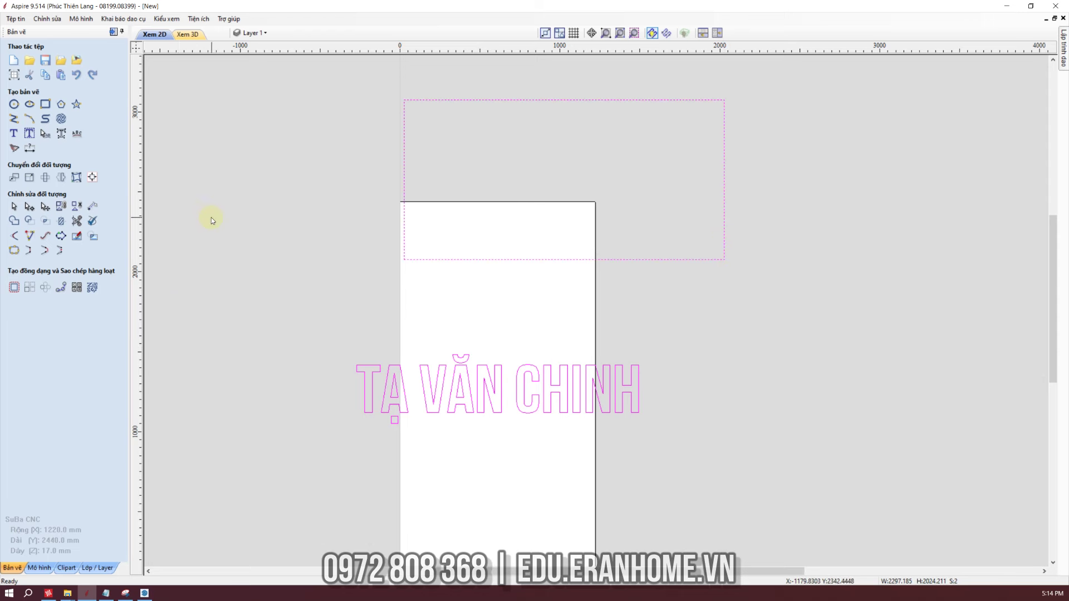
pyautogui.click(95, 179)
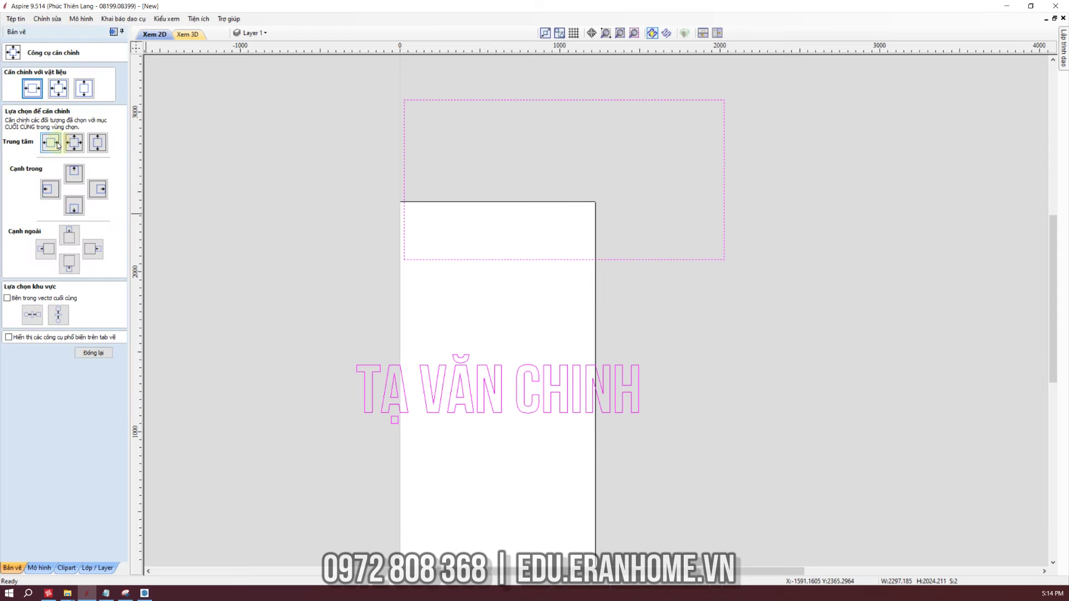
pyautogui.click(48, 195)
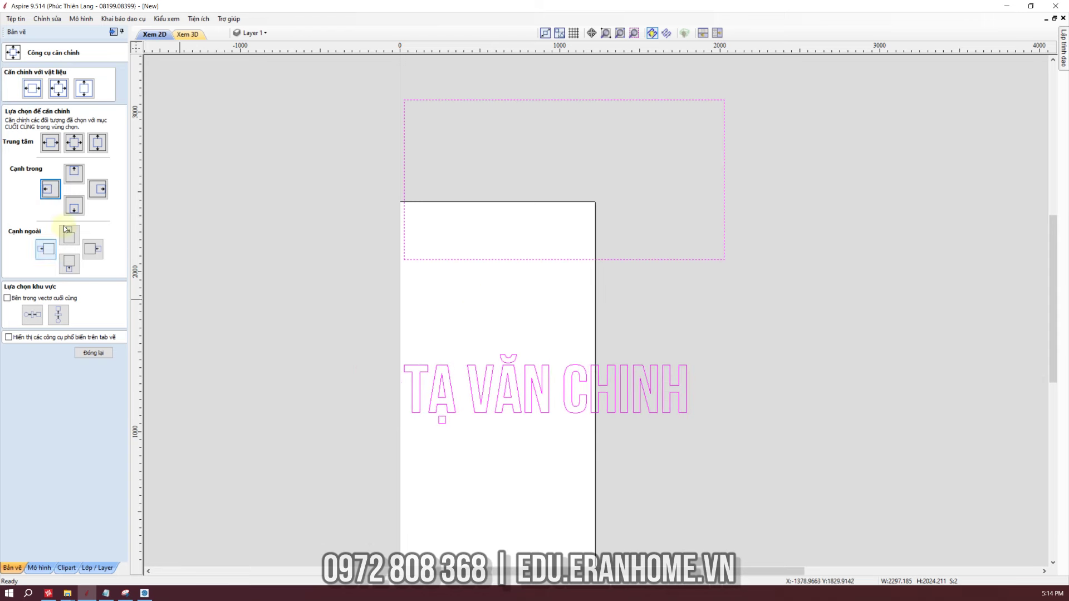
pyautogui.click(97, 190)
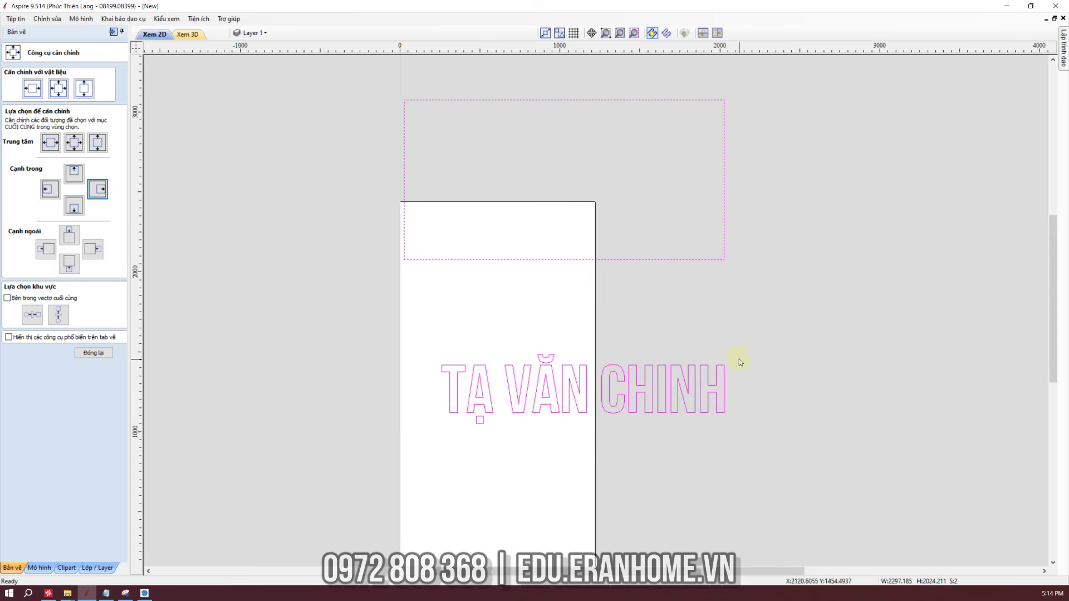
pyautogui.click(778, 333)
pyautogui.click(550, 376)
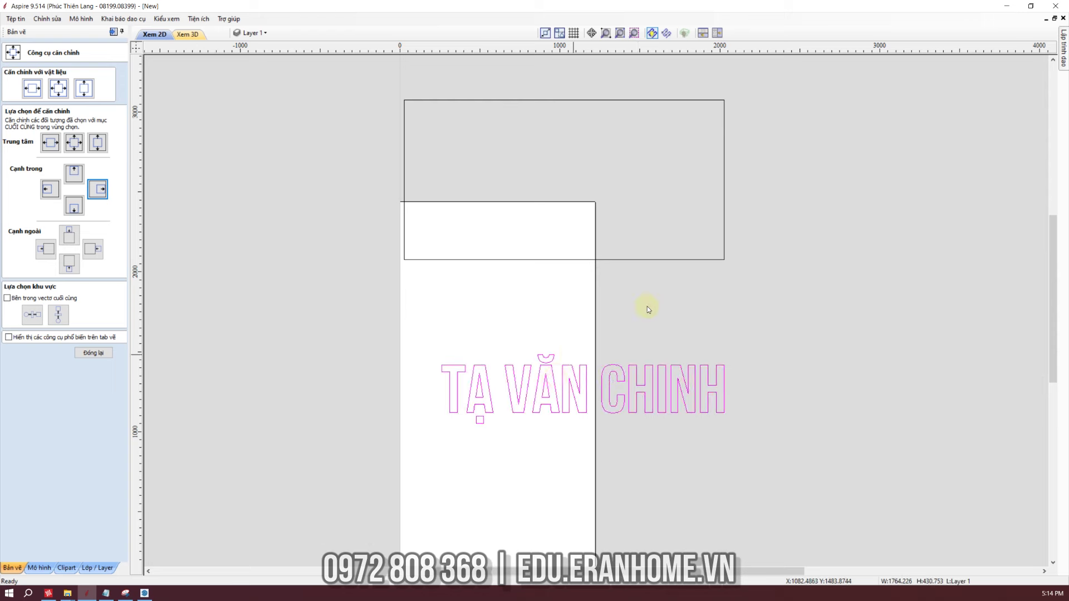
pyautogui.keyDown('shift'); pyautogui.click(712, 259); pyautogui.keyUp('shift')
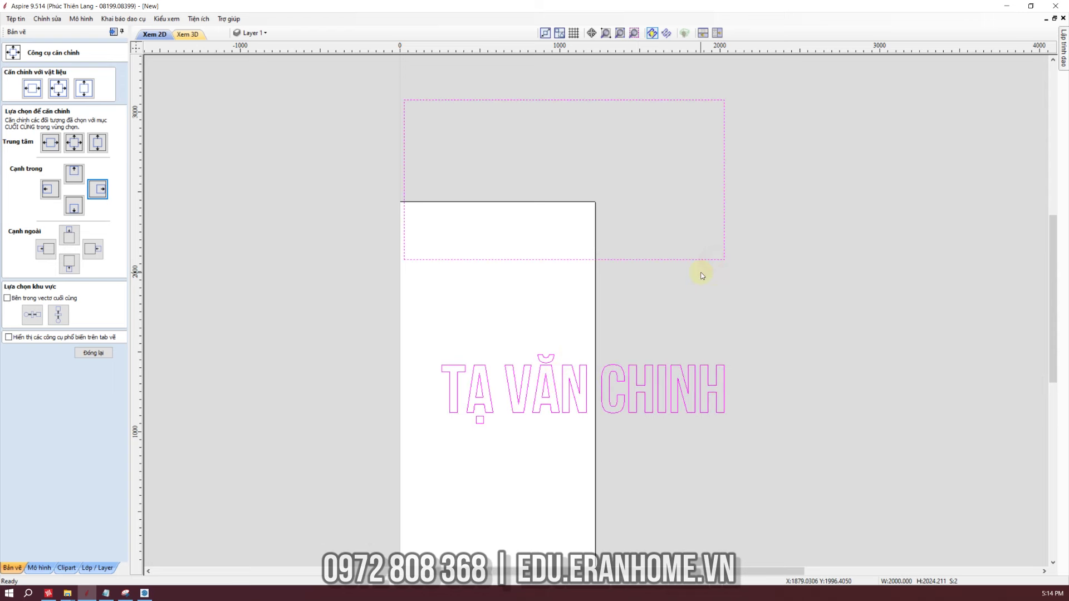
pyautogui.click(74, 142)
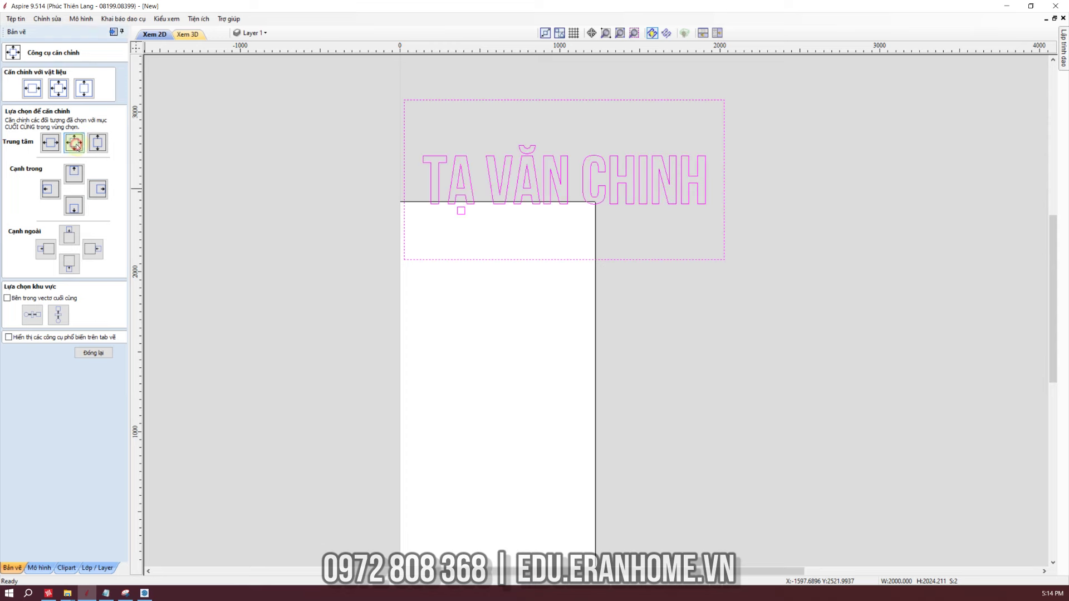
pyautogui.click(789, 443)
pyautogui.scroll(-3, 384, 284)
# Window-select the name text and rectangle together and bring up the Rotate settings
pyautogui.click(111, 356)
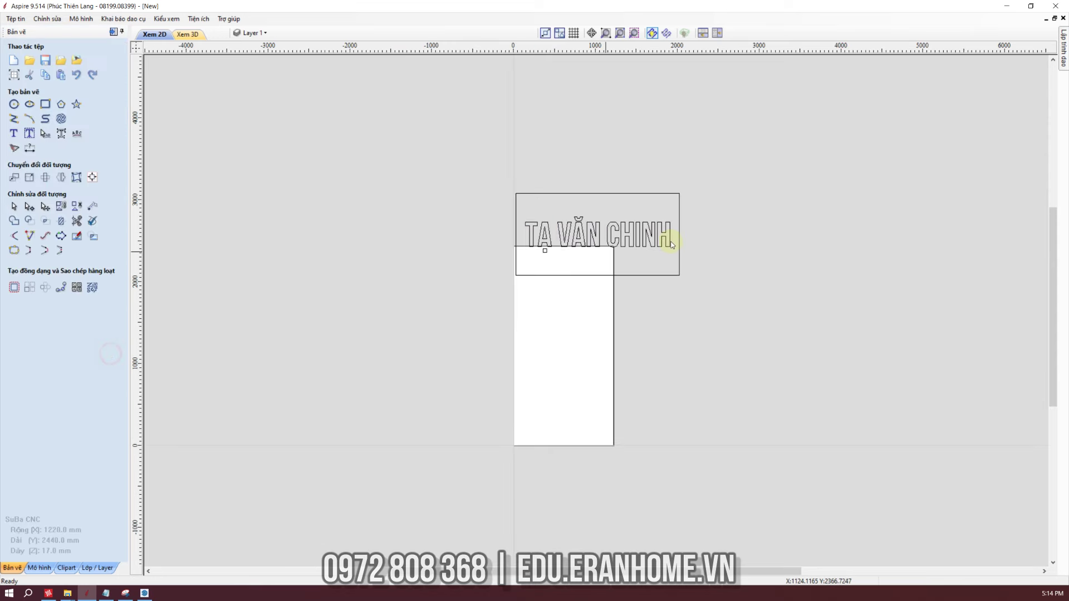
pyautogui.moveTo(484, 162); pyautogui.dragTo(724, 322)
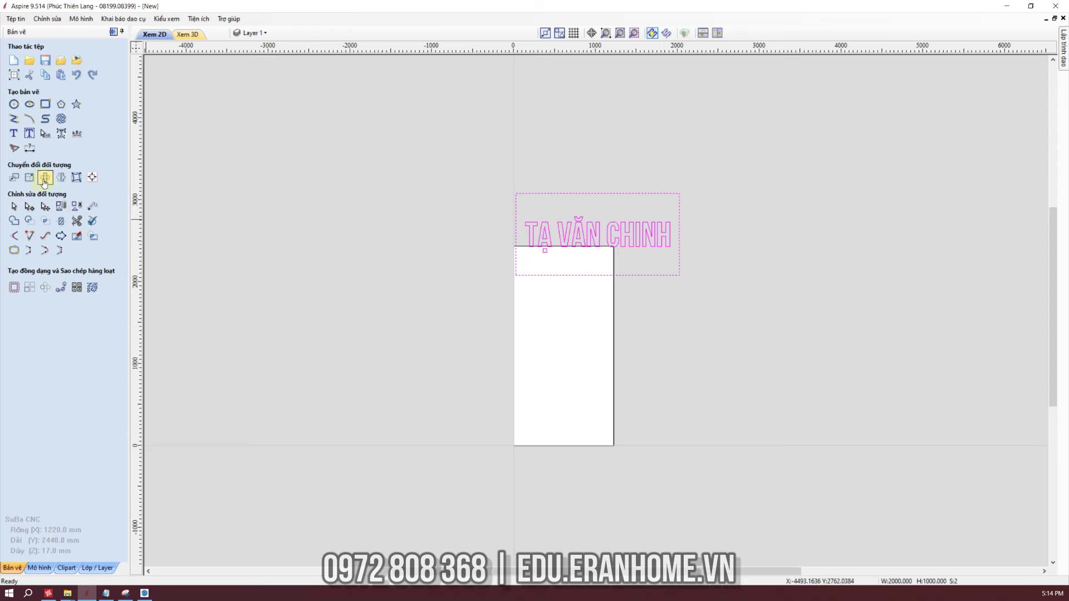
pyautogui.click(817, 308)
pyautogui.moveTo(455, 163); pyautogui.dragTo(771, 350)
pyautogui.click(46, 177)
pyautogui.write('90')
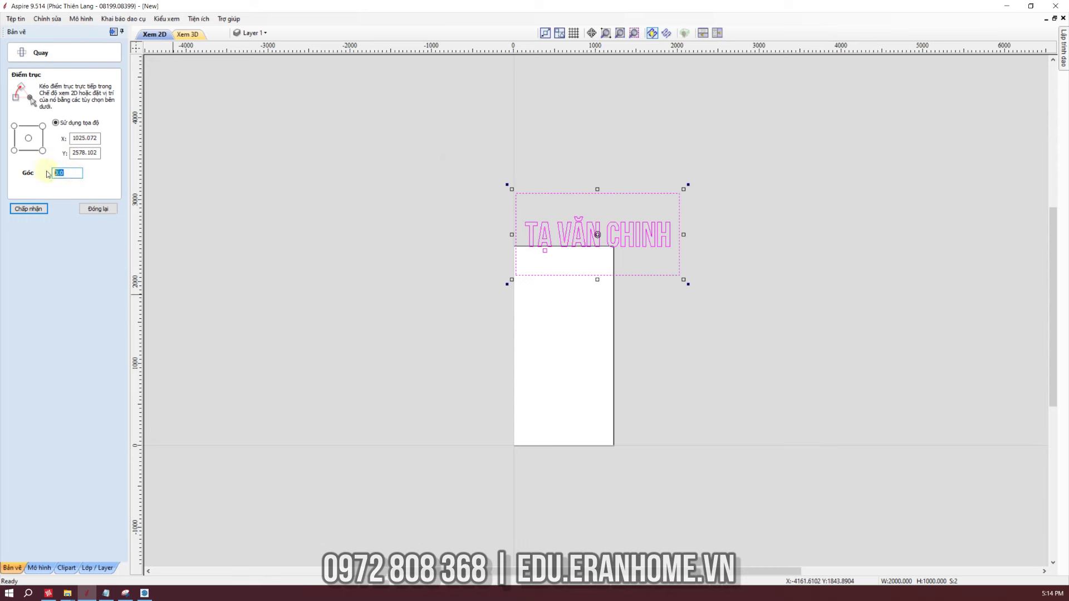
# Rotate the text and rectangle 90°, dismiss the warning, and reselect the vertical block
pyautogui.click(29, 208)
pyautogui.click(663, 259)
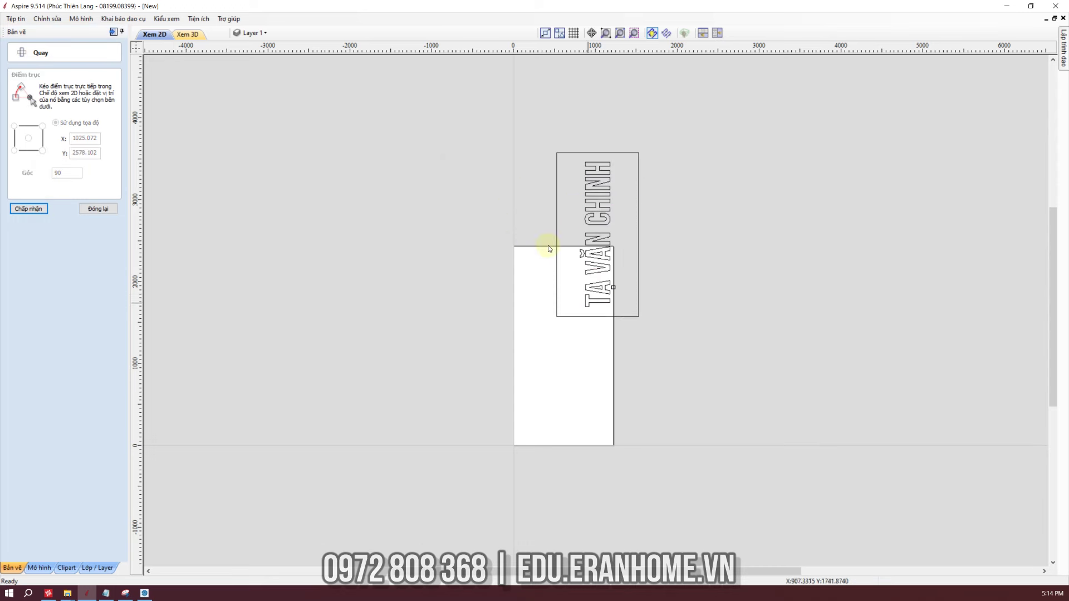
pyautogui.click(25, 212)
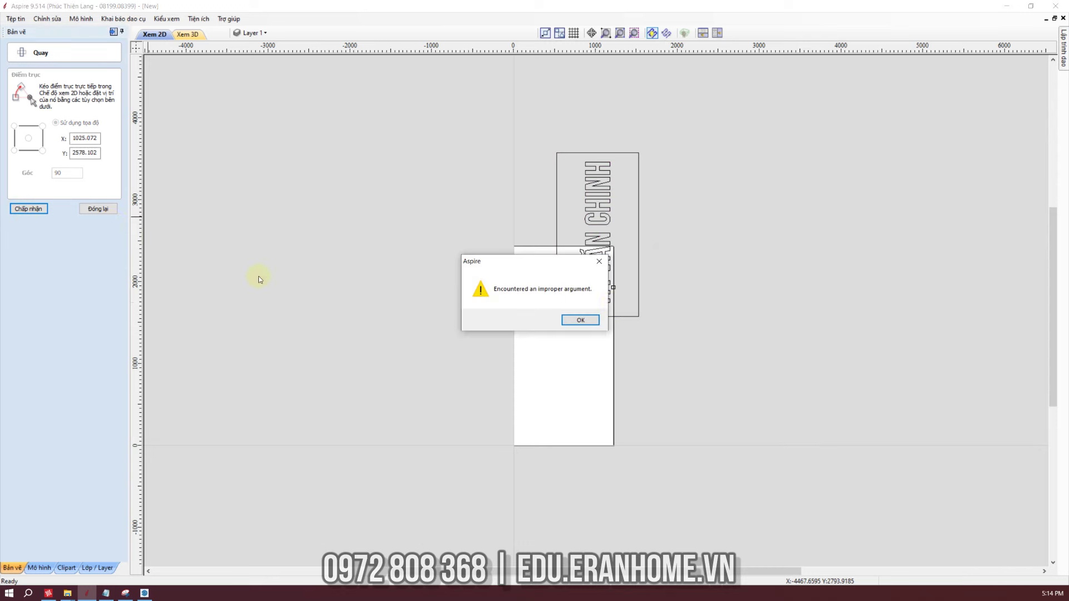
pyautogui.click(593, 319)
pyautogui.click(115, 215)
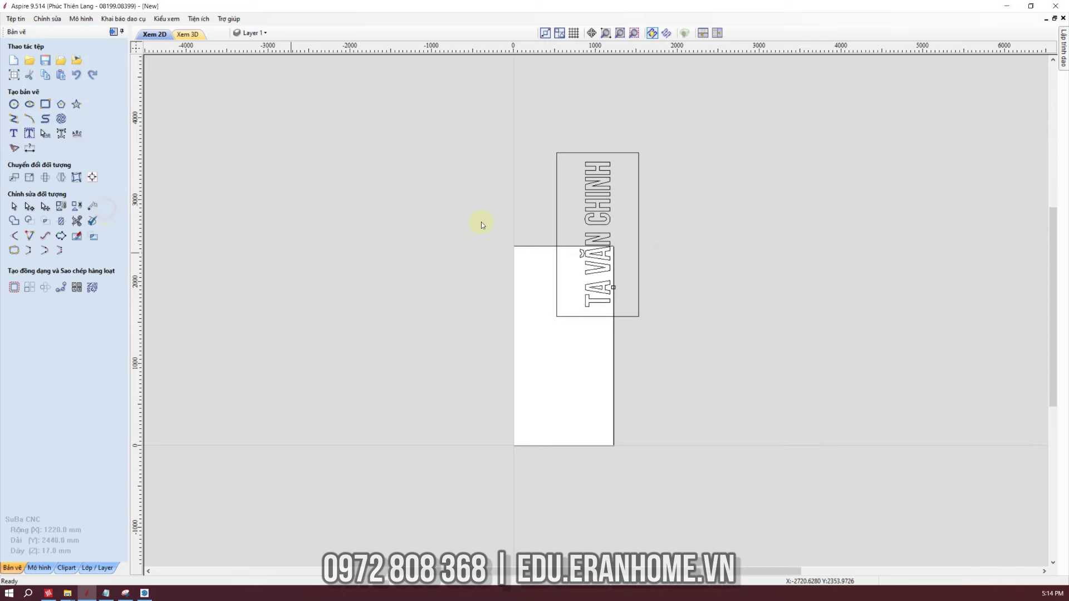
pyautogui.moveTo(523, 125); pyautogui.dragTo(685, 342)
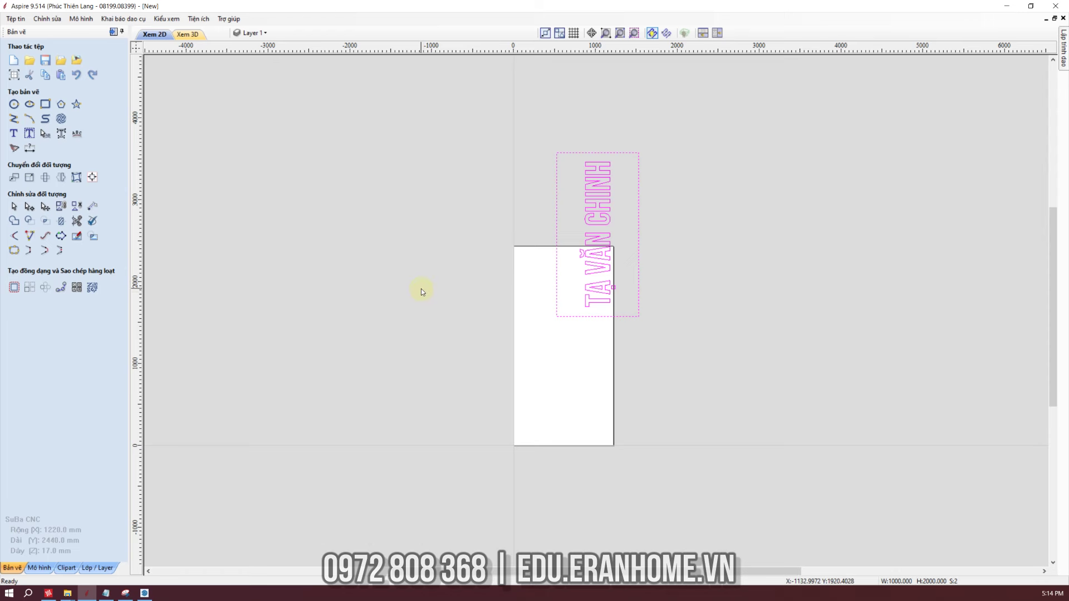
# Move the selection to absolute X 3.0, Y 3.0 anchored at its bottom-left corner
pyautogui.click(14, 178)
pyautogui.click(20, 123)
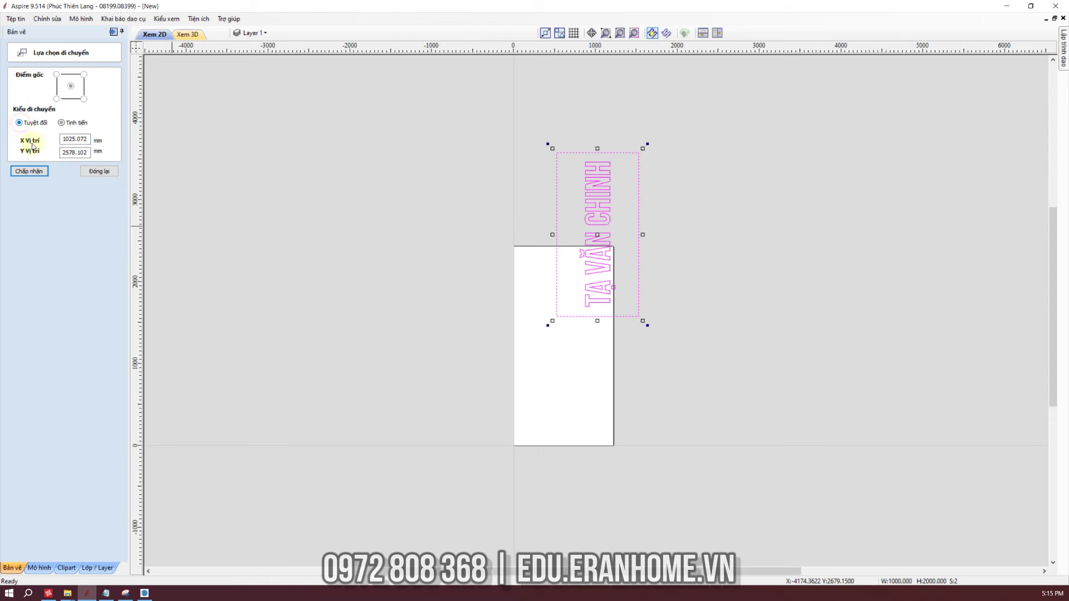
pyautogui.click(57, 99)
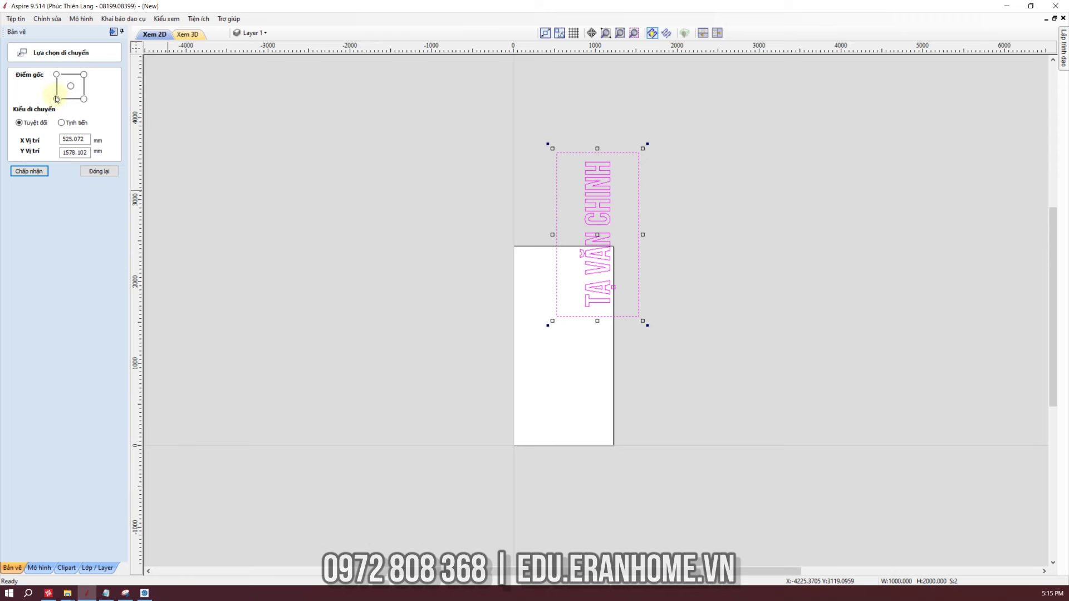
pyautogui.doubleClick(83, 140)
pyautogui.write('3.0')
pyautogui.press('Tab')
pyautogui.write('3.0')
pyautogui.click(40, 172)
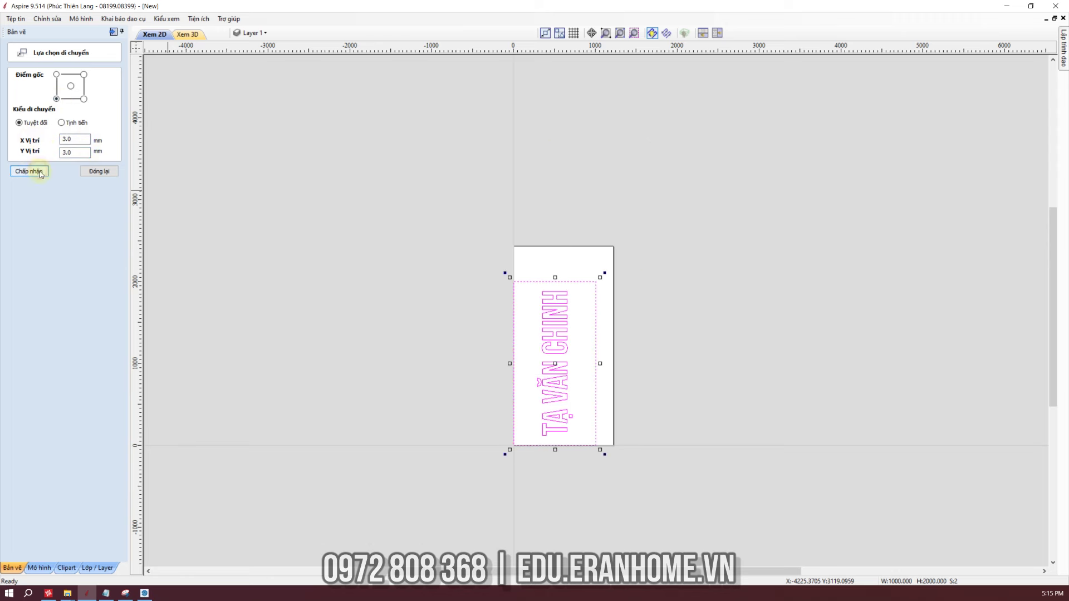
pyautogui.scroll(4, 495, 446)
pyautogui.scroll(5, 457, 401)
pyautogui.scroll(6, 446, 401)
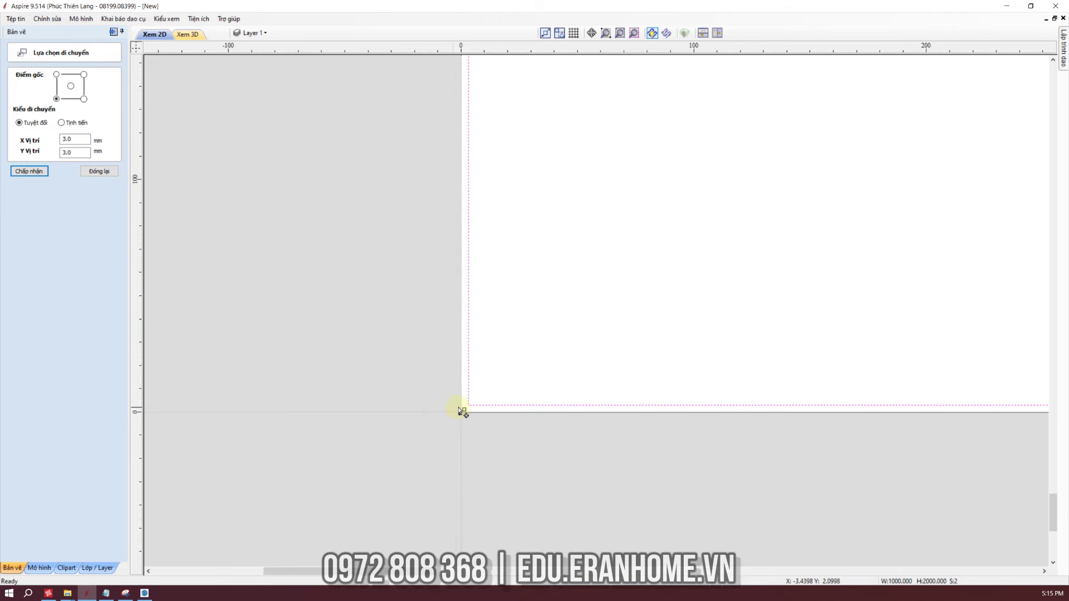
pyautogui.scroll(4, 462, 412)
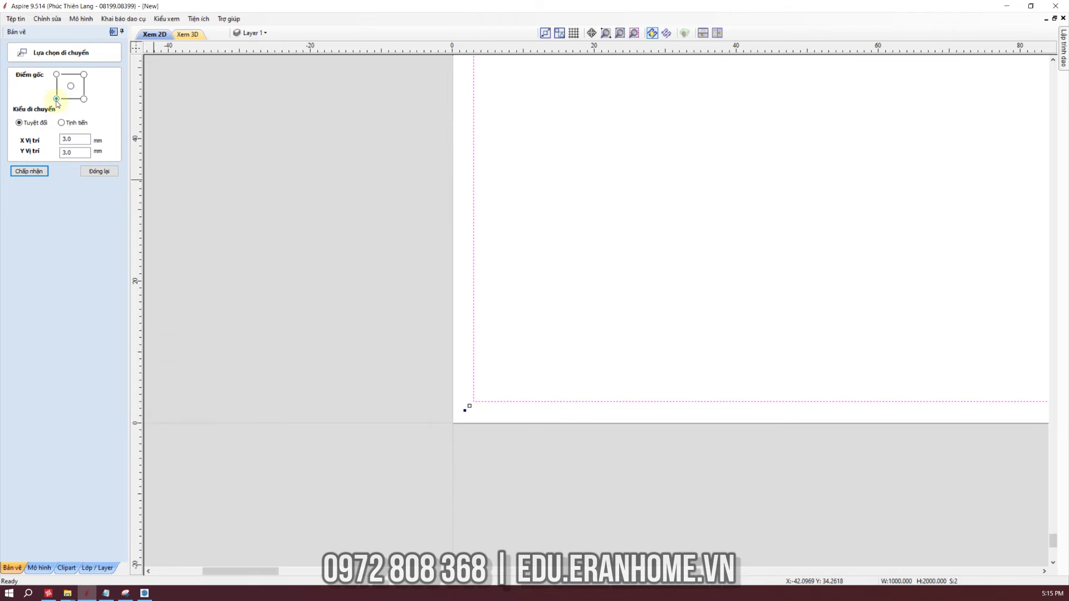
# Retry the move to X 3, Y 3 using the centre as reference point
pyautogui.click(71, 87)
pyautogui.doubleClick(70, 139)
pyautogui.write('3')
pyautogui.press('Tab')
pyautogui.write('3')
pyautogui.click(29, 171)
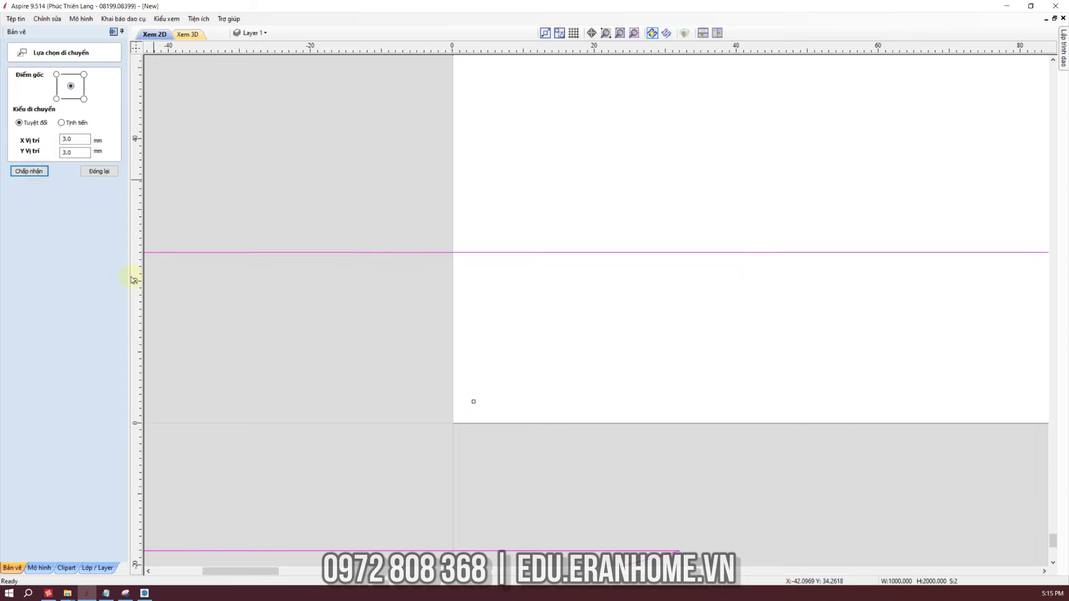
pyautogui.scroll(-5, 488, 297)
pyautogui.scroll(-3, 488, 296)
pyautogui.scroll(-3, 477, 318)
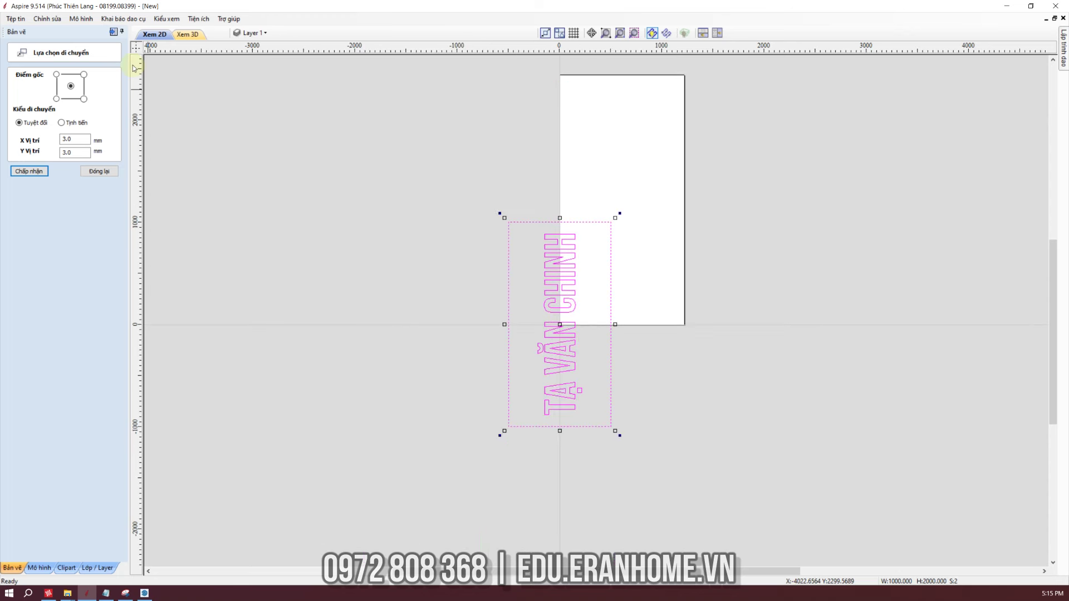
# Place the block's bottom-left corner at X 3, Y 3, then select the letter outlines
pyautogui.click(56, 99)
pyautogui.doubleClick(83, 139)
pyautogui.write('3')
pyautogui.press('Tab')
pyautogui.write('3')
pyautogui.click(29, 171)
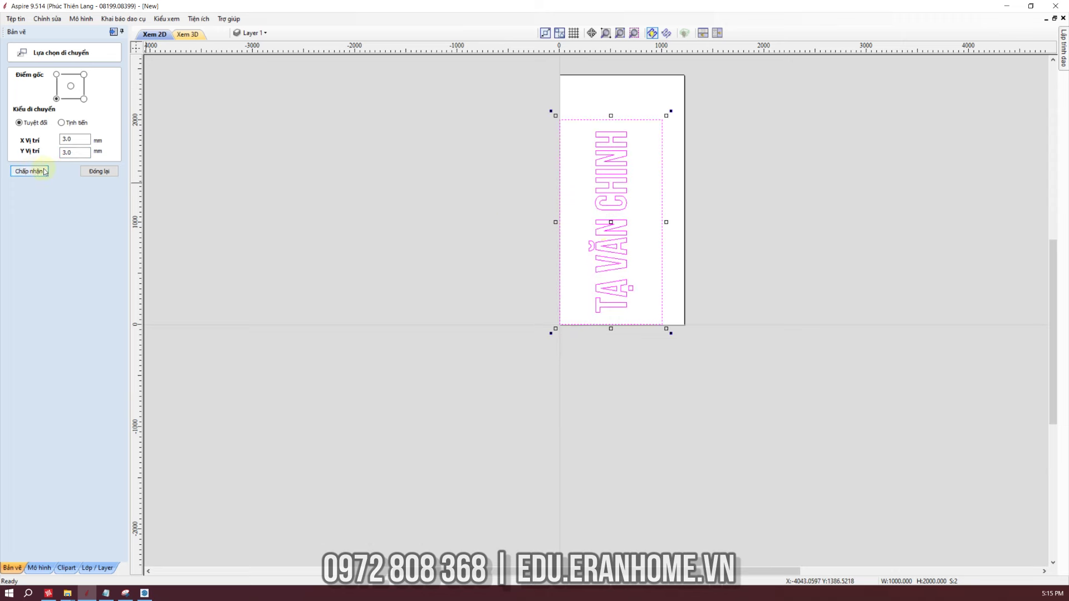
pyautogui.click(100, 171)
pyautogui.click(839, 199)
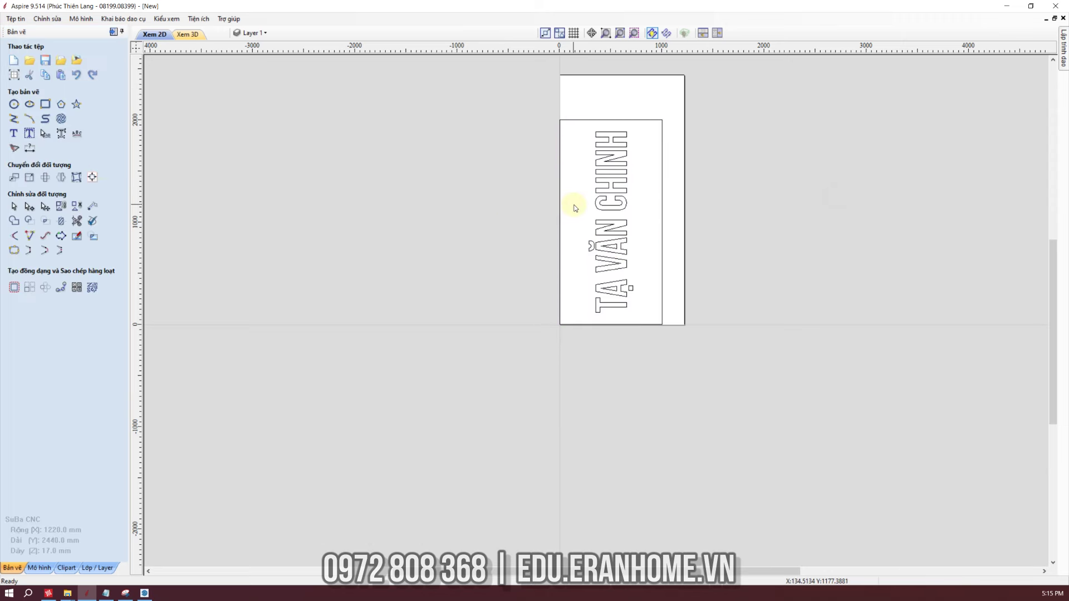
pyautogui.scroll(1, 618, 229)
pyautogui.scroll(-1, 557, 371)
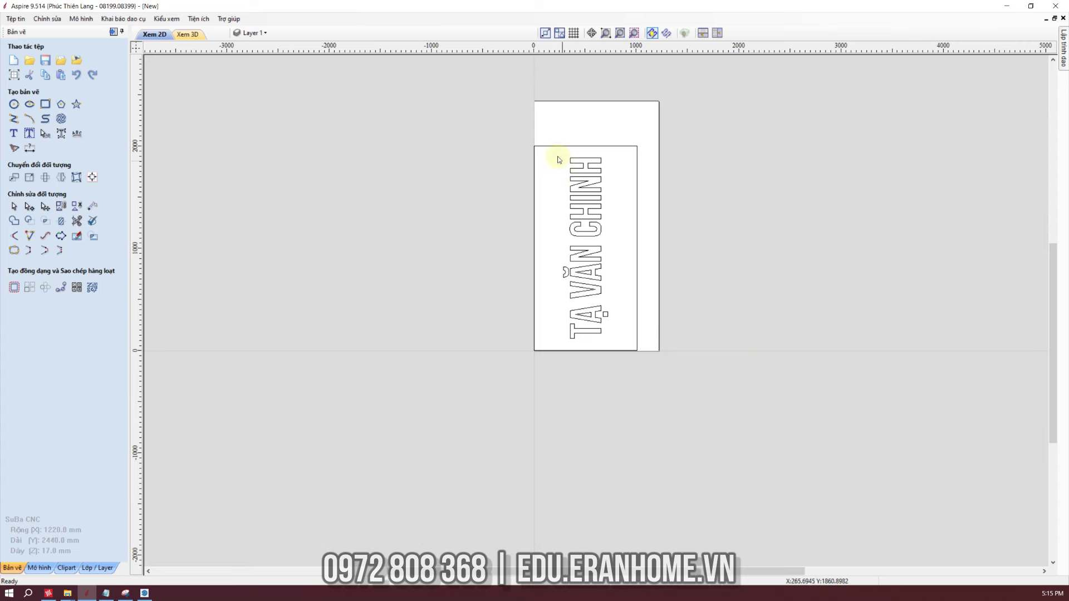
pyautogui.moveTo(556, 160); pyautogui.dragTo(614, 353)
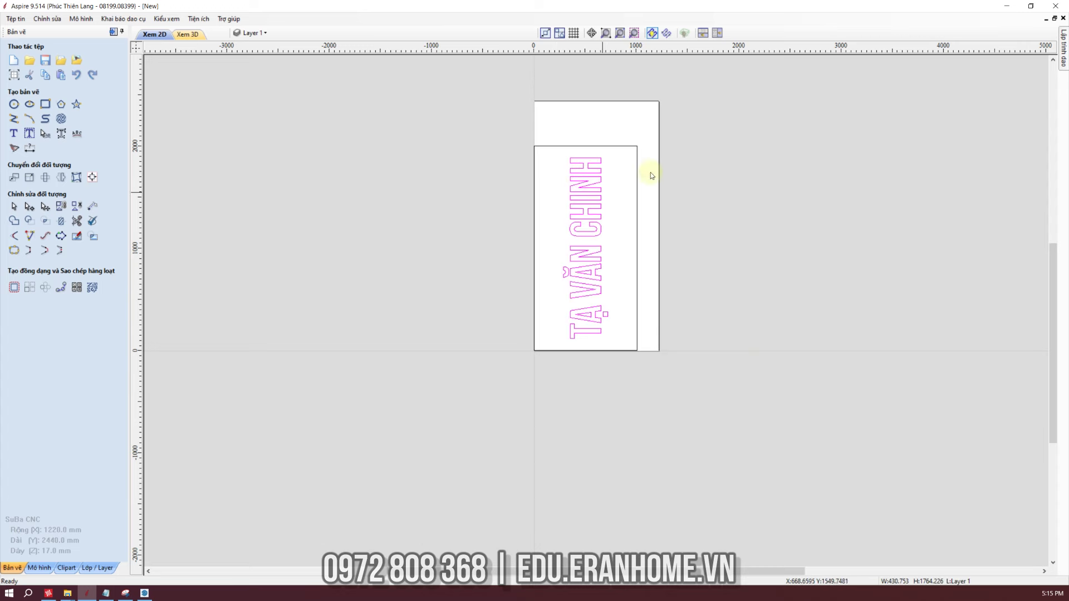
# Create a new 4 mm deep pocket toolpath named 'ha nen 3mm chu'
pyautogui.click(1064, 65)
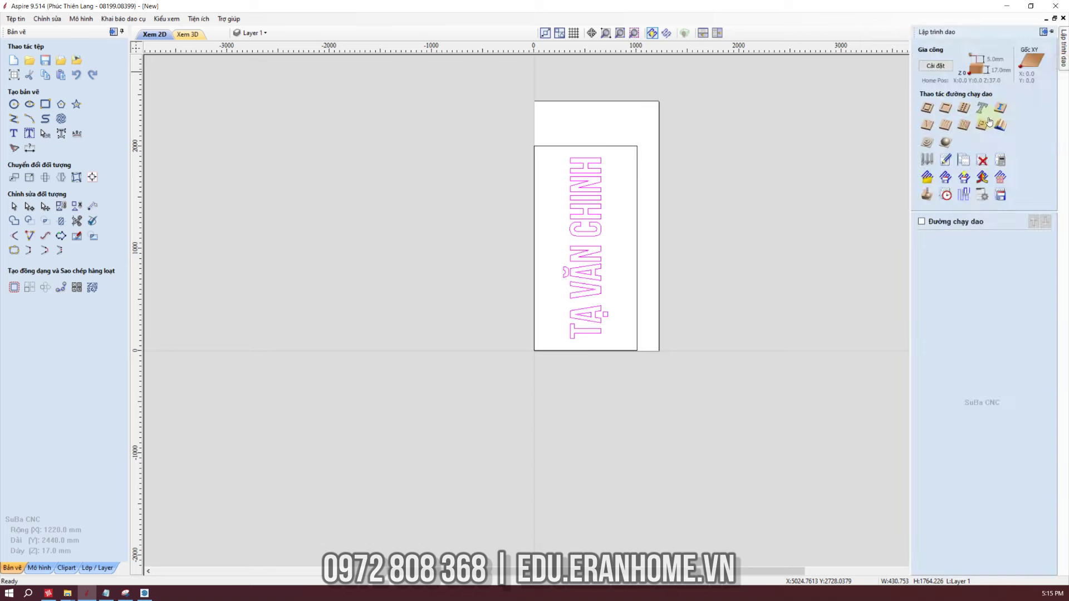
pyautogui.click(943, 113)
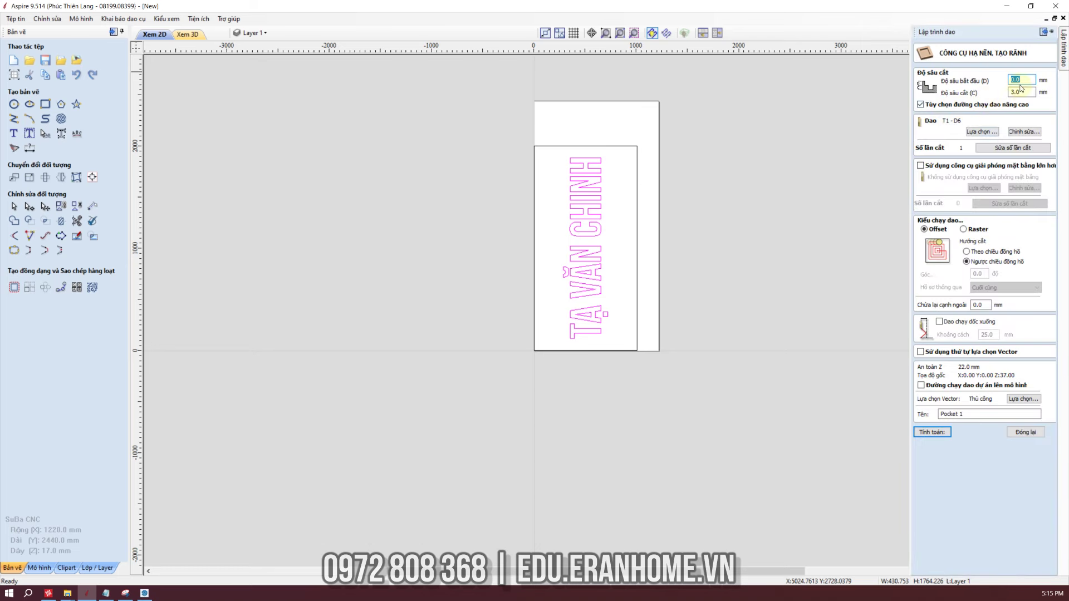
pyautogui.press('Tab')
pyautogui.doubleClick(972, 414)
pyautogui.write('hA NEN')
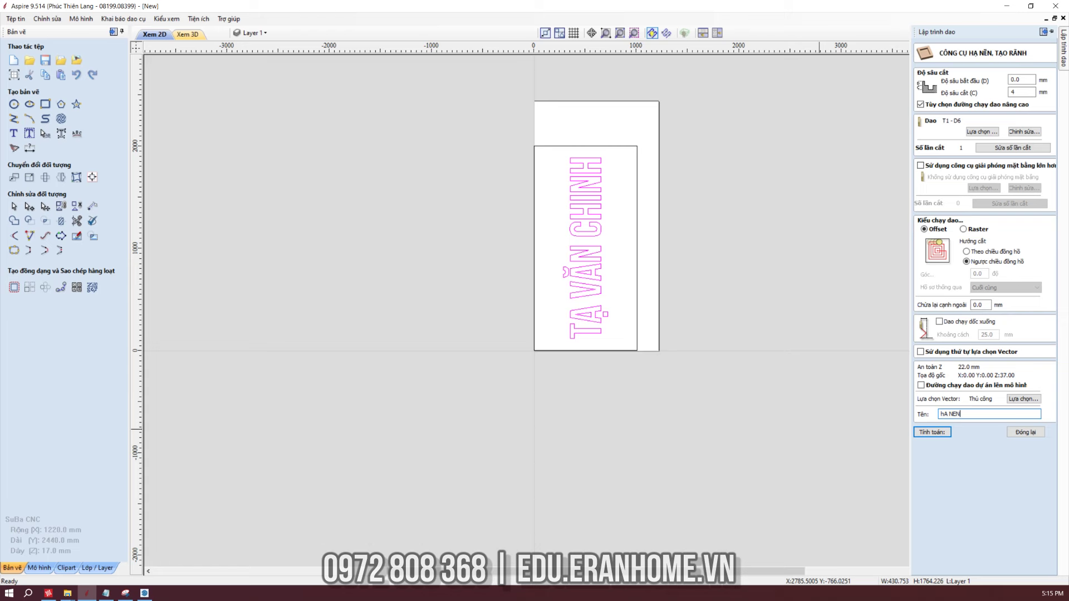
pyautogui.press('capslock')
pyautogui.write('a')
pyautogui.write(' nen 3mm chu')
# Use the letter outlines as the pocket vectors and calculate the toolpath
pyautogui.click(1032, 403)
pyautogui.moveTo(560, 156); pyautogui.dragTo(617, 359)
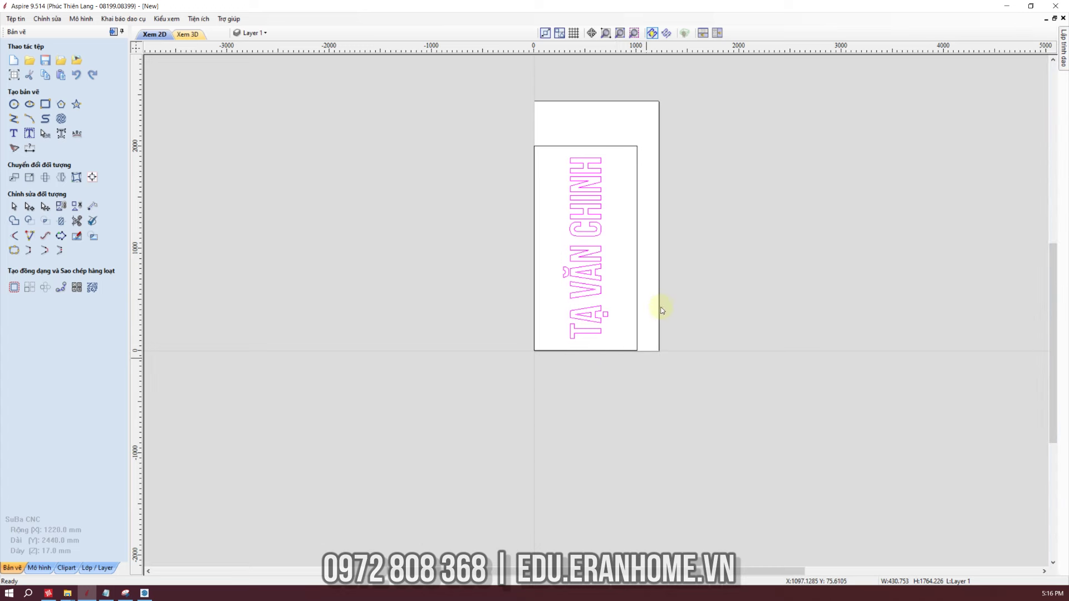
pyautogui.click(1065, 49)
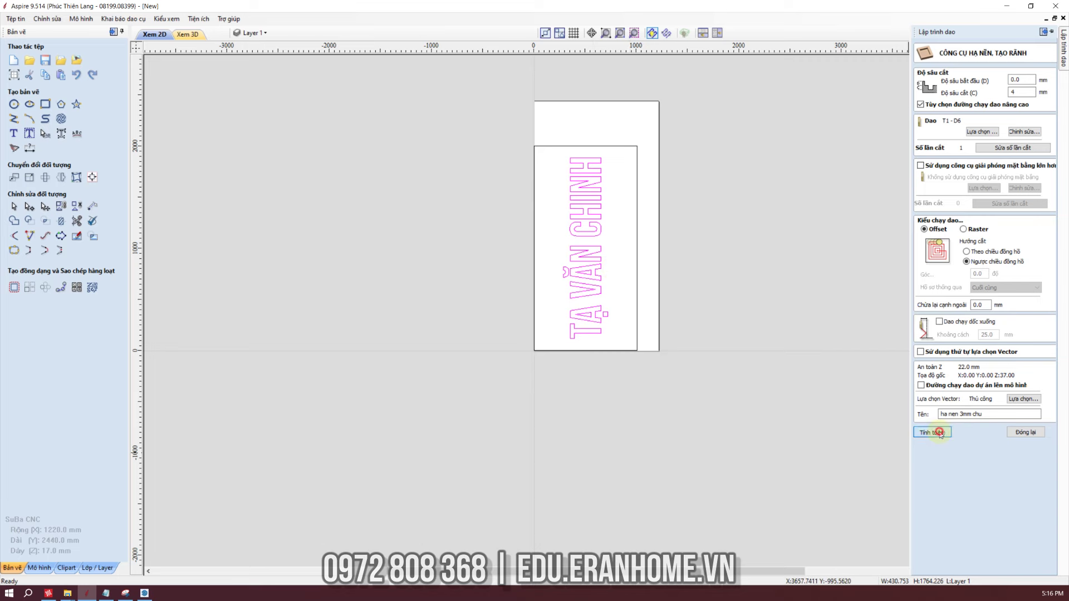
pyautogui.click(940, 434)
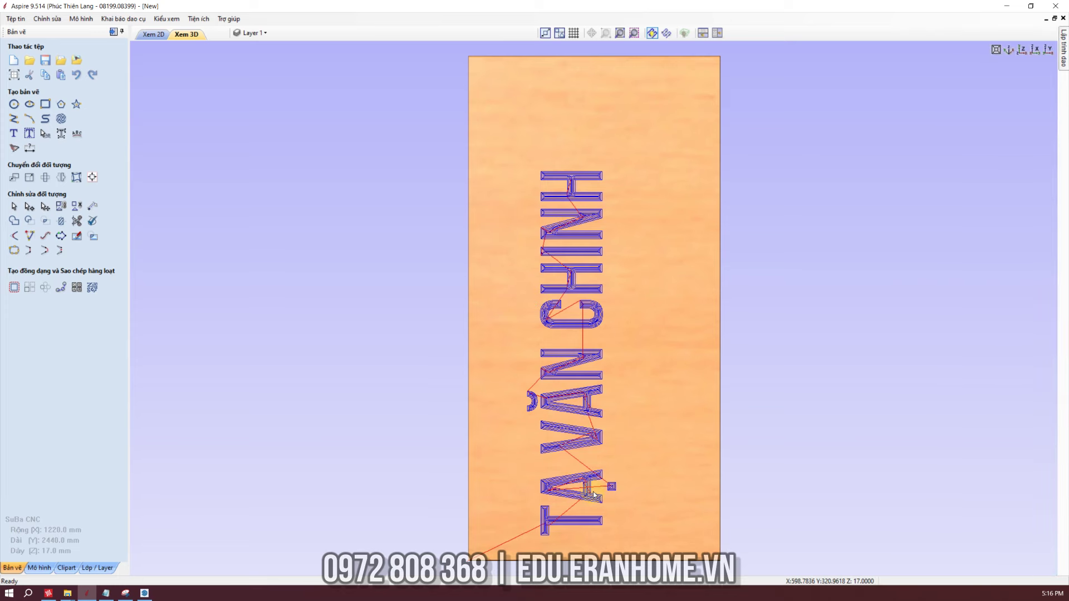
# Inspect the offset pocket passes inside the name letters in the 2D view, then close the toolpath preview panel
pyautogui.press('F2')
pyautogui.scroll(3, 537, 289)
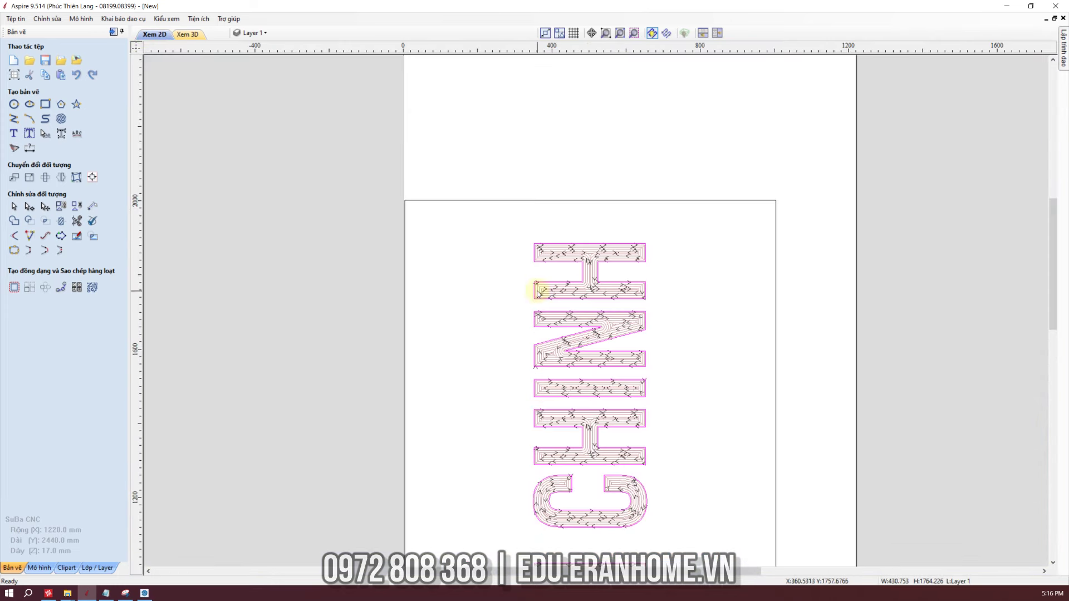
pyautogui.scroll(-4, 537, 289)
pyautogui.scroll(2, 544, 210)
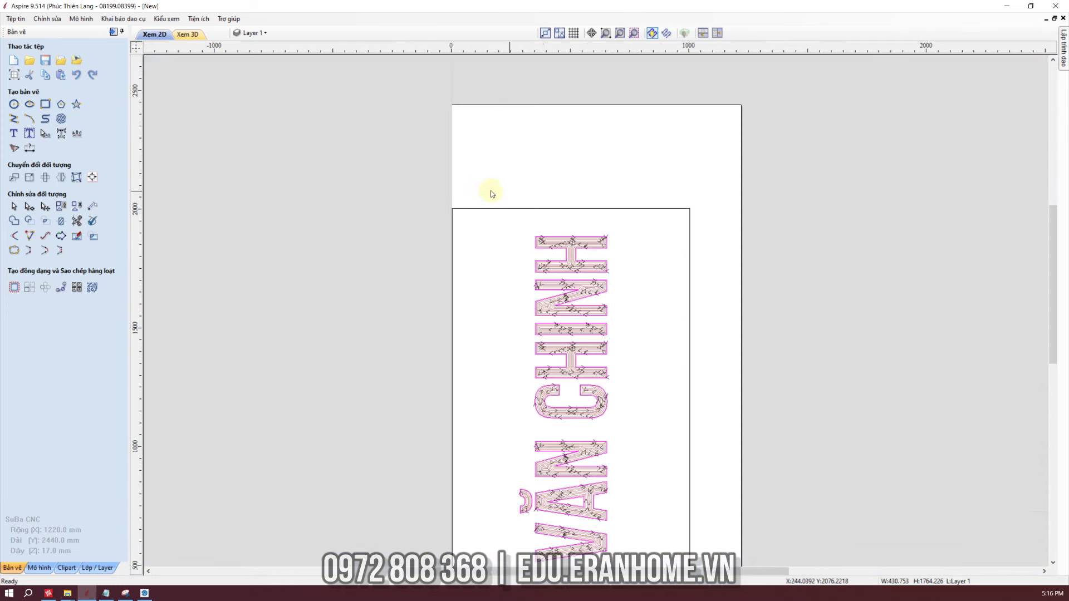
pyautogui.scroll(-2, 529, 209)
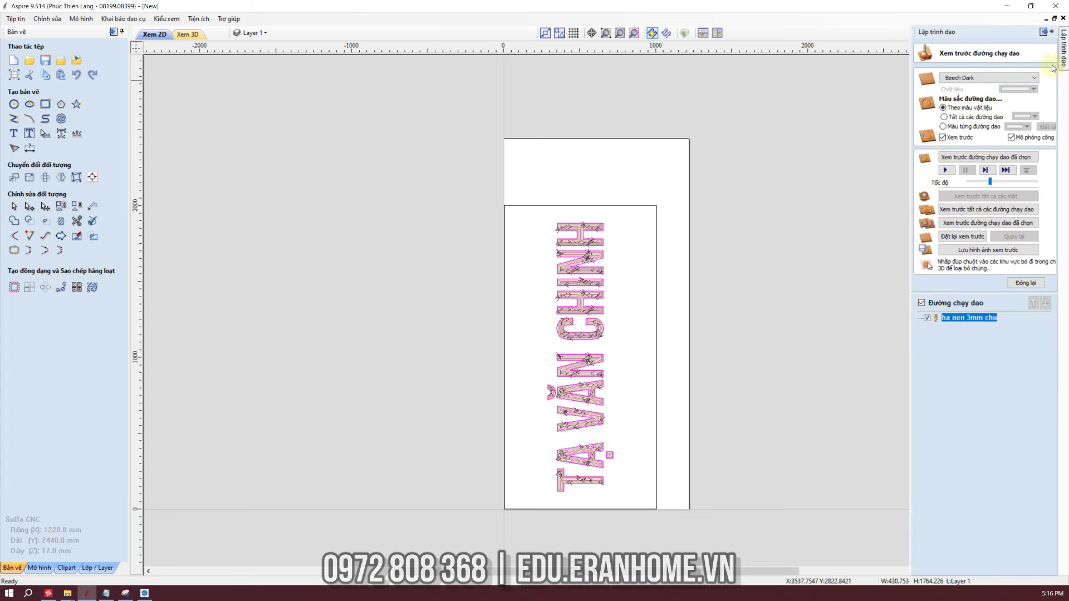
pyautogui.click(1026, 283)
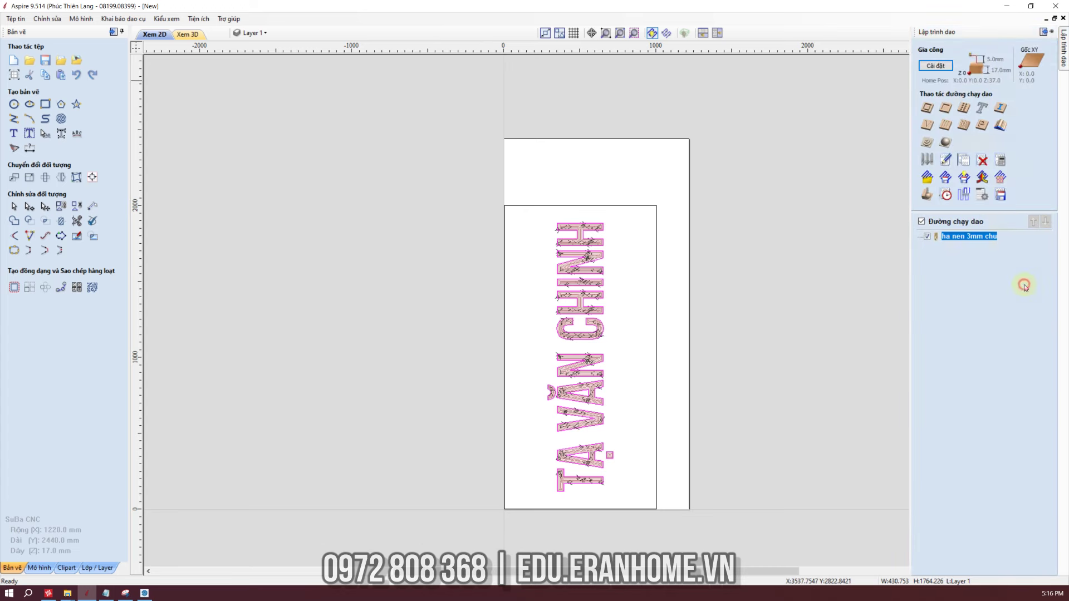
# Profile-cut the board's outer rectangle with T1 - D6 as toolpath 'Cat dut', accepting the cut-through warning
pyautogui.click(926, 110)
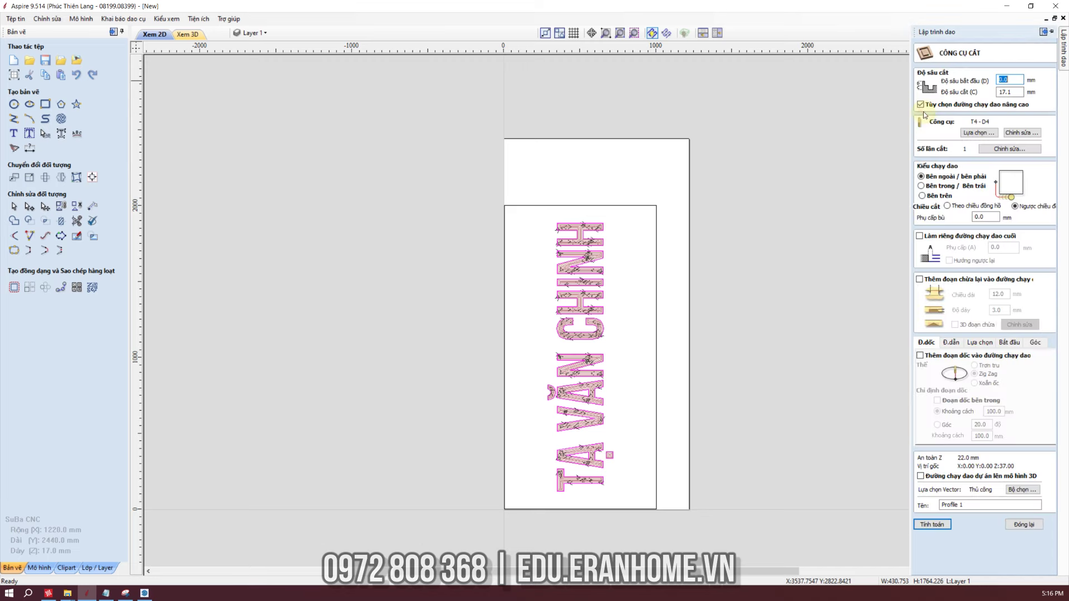
pyautogui.click(657, 220)
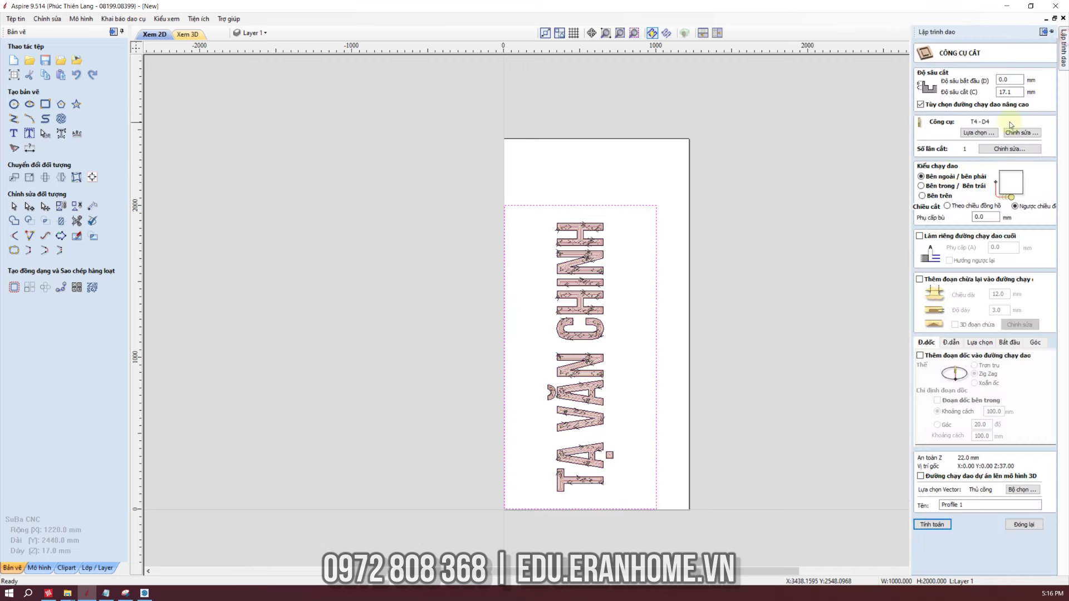
pyautogui.click(978, 133)
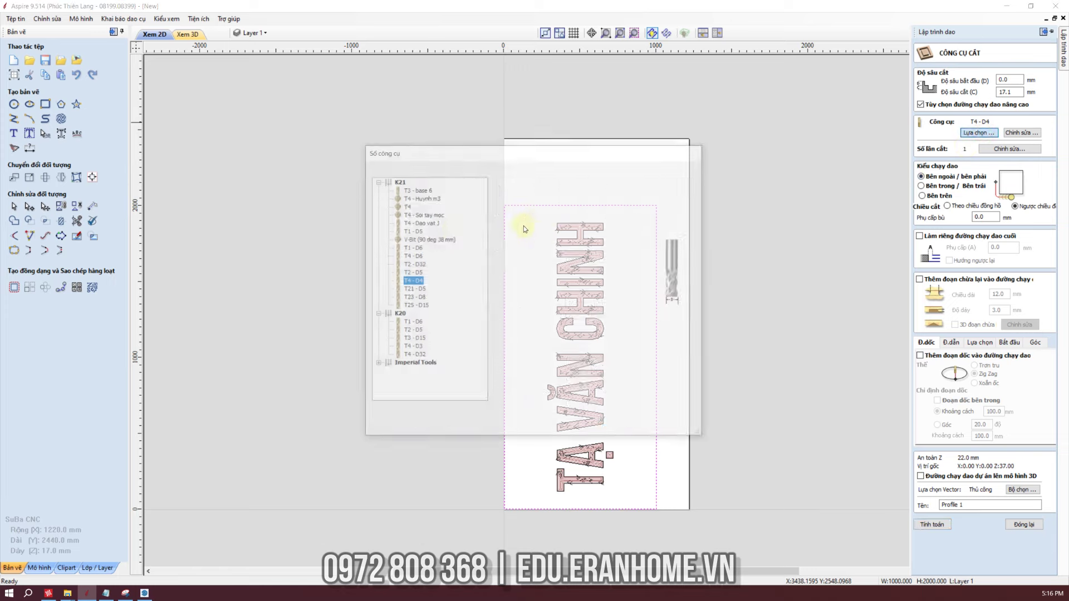
pyautogui.click(412, 248)
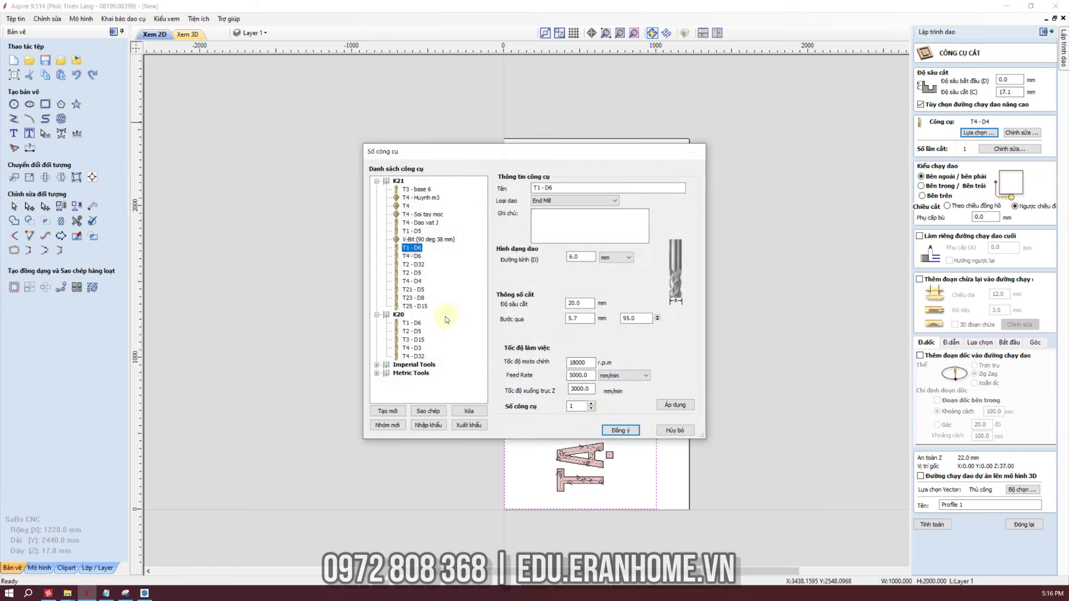
pyautogui.click(620, 431)
pyautogui.tripleClick(991, 506)
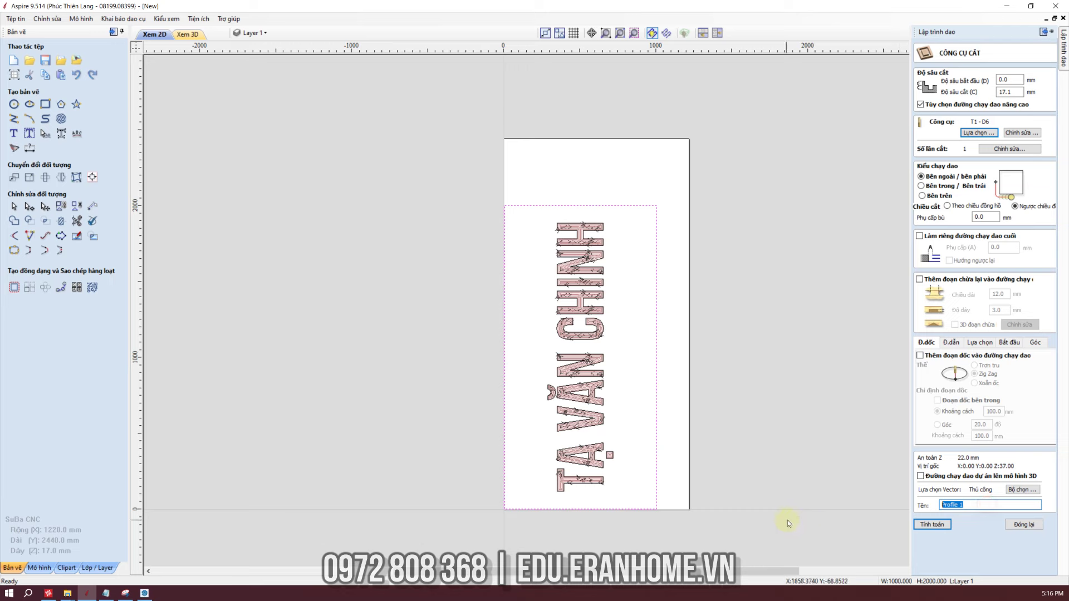
pyautogui.write('Cat dut')
pyautogui.click(932, 525)
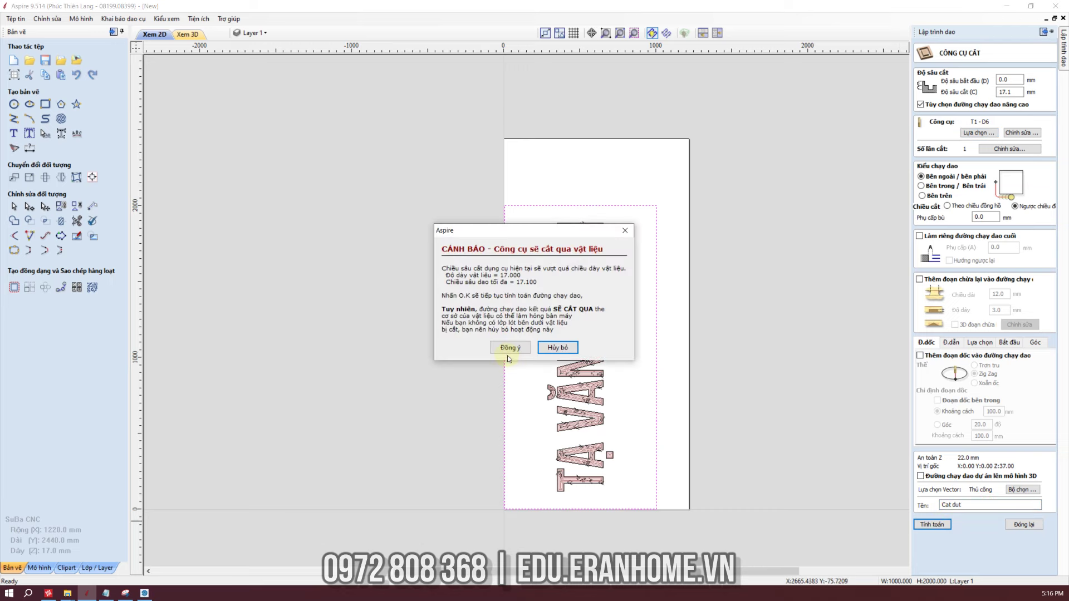
pyautogui.click(511, 347)
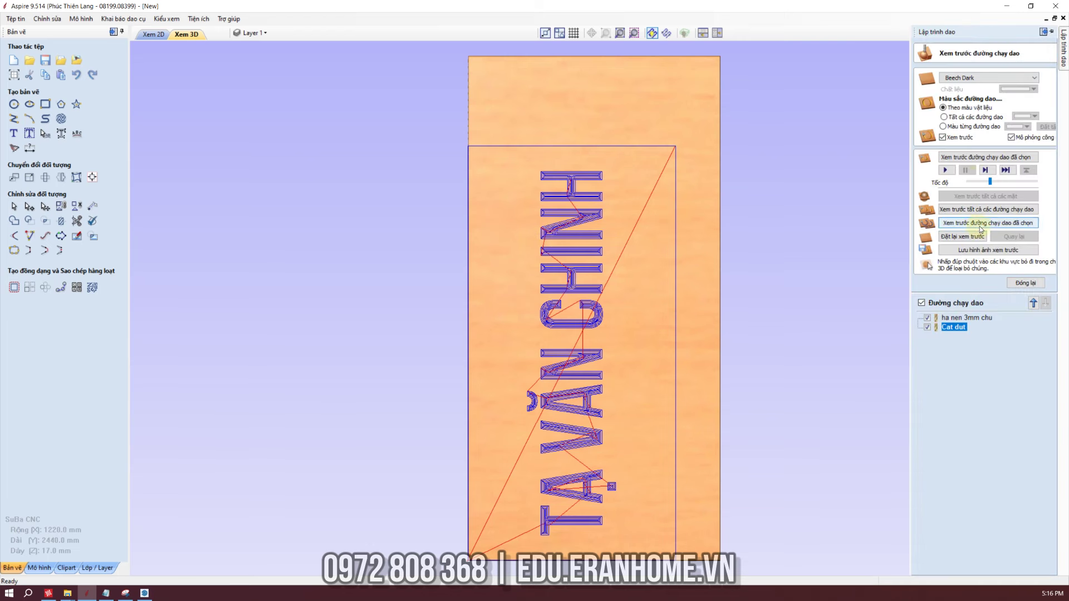
# Start the toolpath carving simulation and raise the Tốc độ speed twice
pyautogui.click(996, 228)
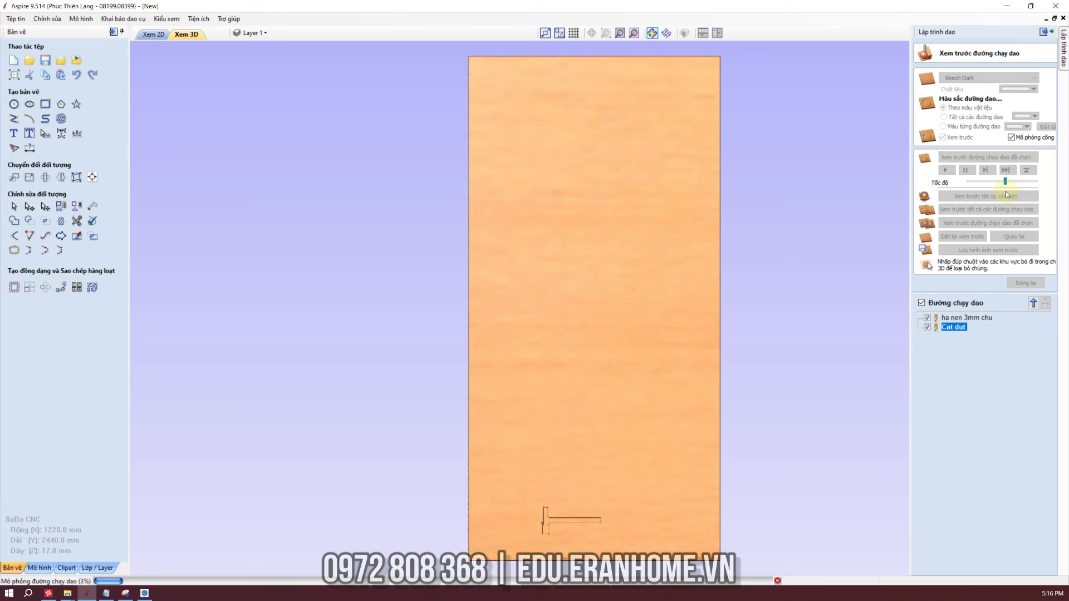
pyautogui.click(1023, 183)
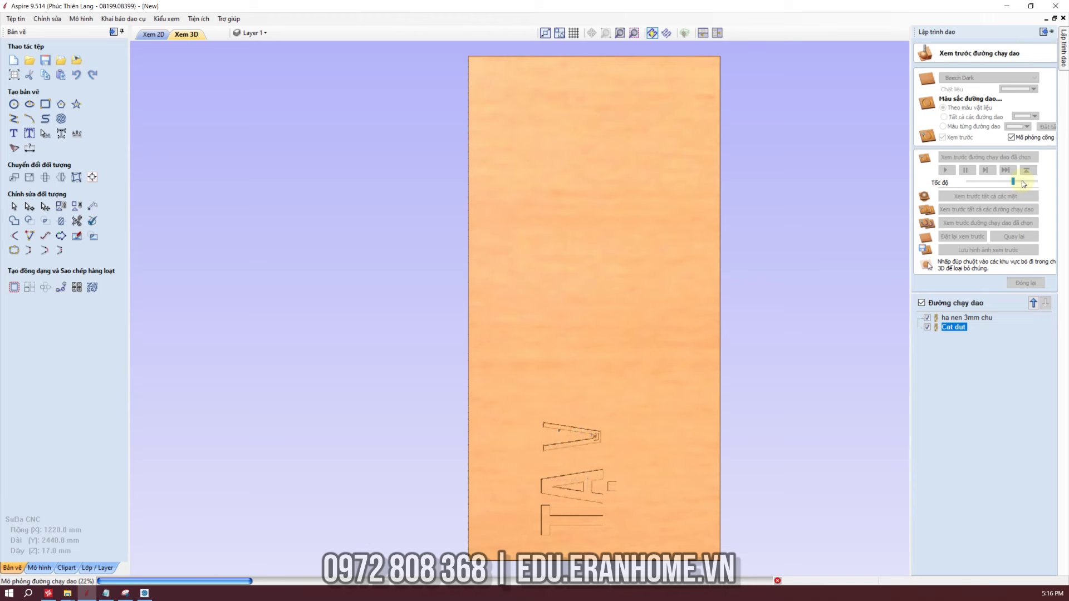
pyautogui.click(1022, 181)
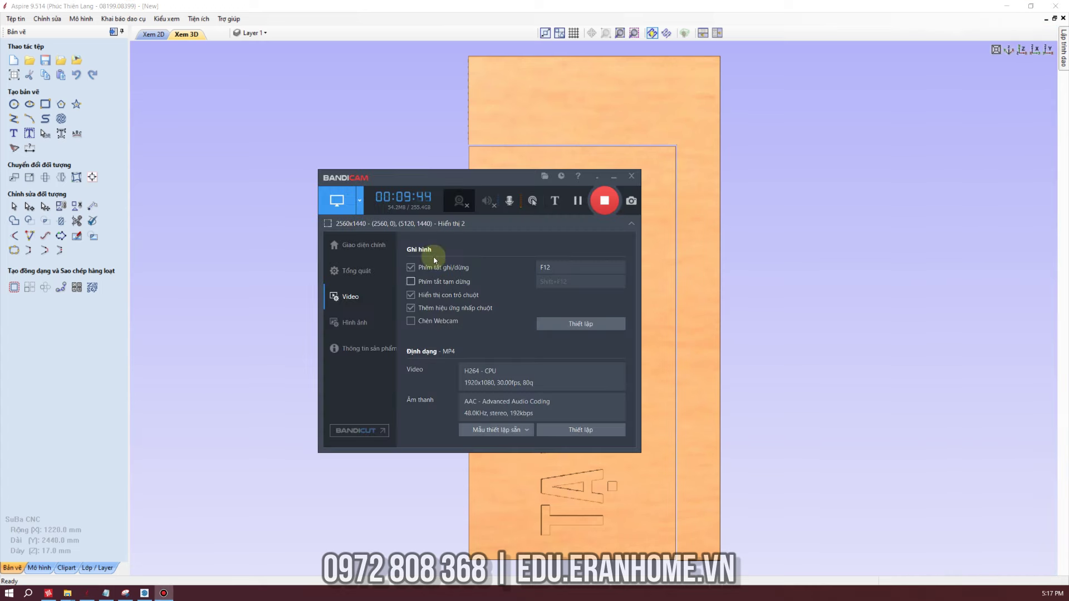
pyautogui.click(614, 176)
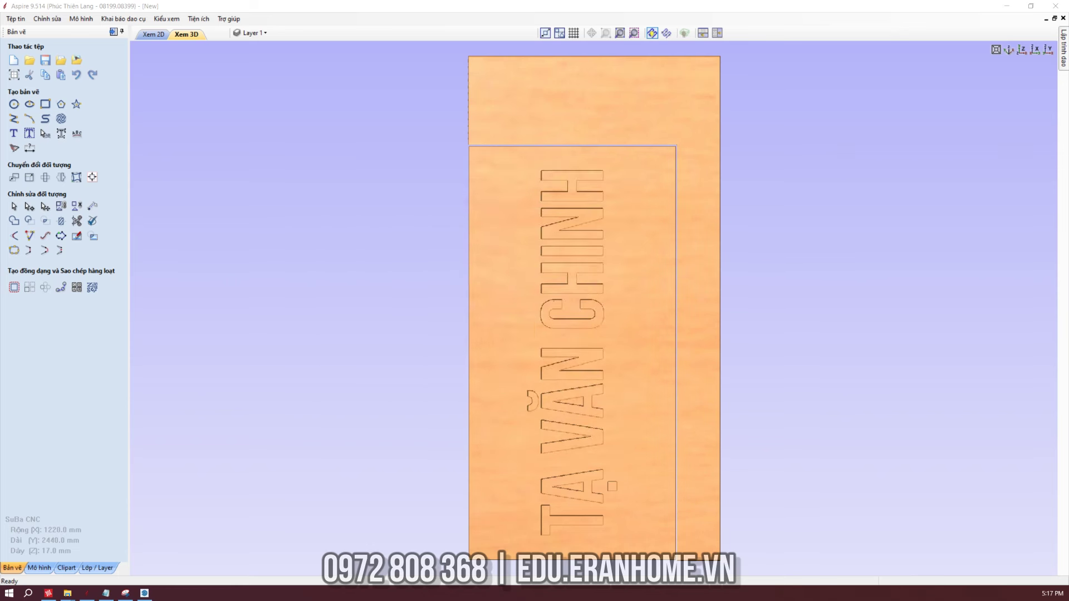